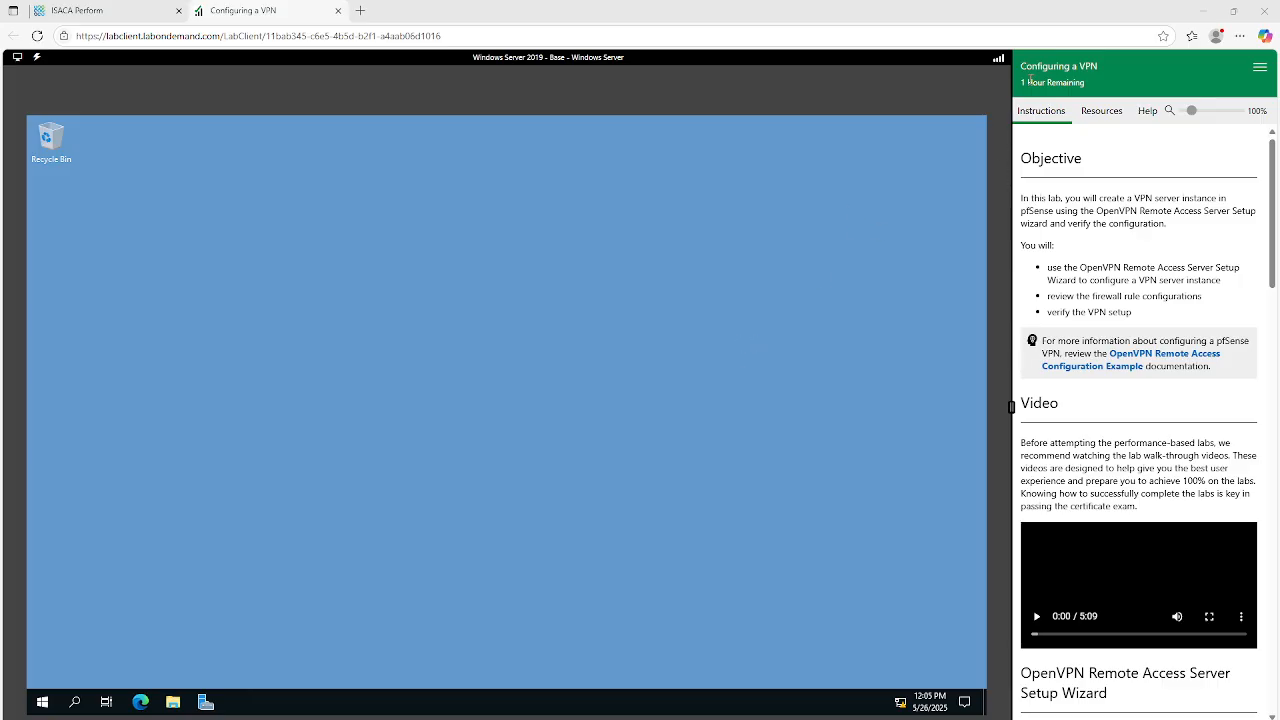
Read the lab's objective, task list and opening instructions for the OpenVPN Remote Access Server Setup Wizard.
drag(1021, 83, 1093, 85)
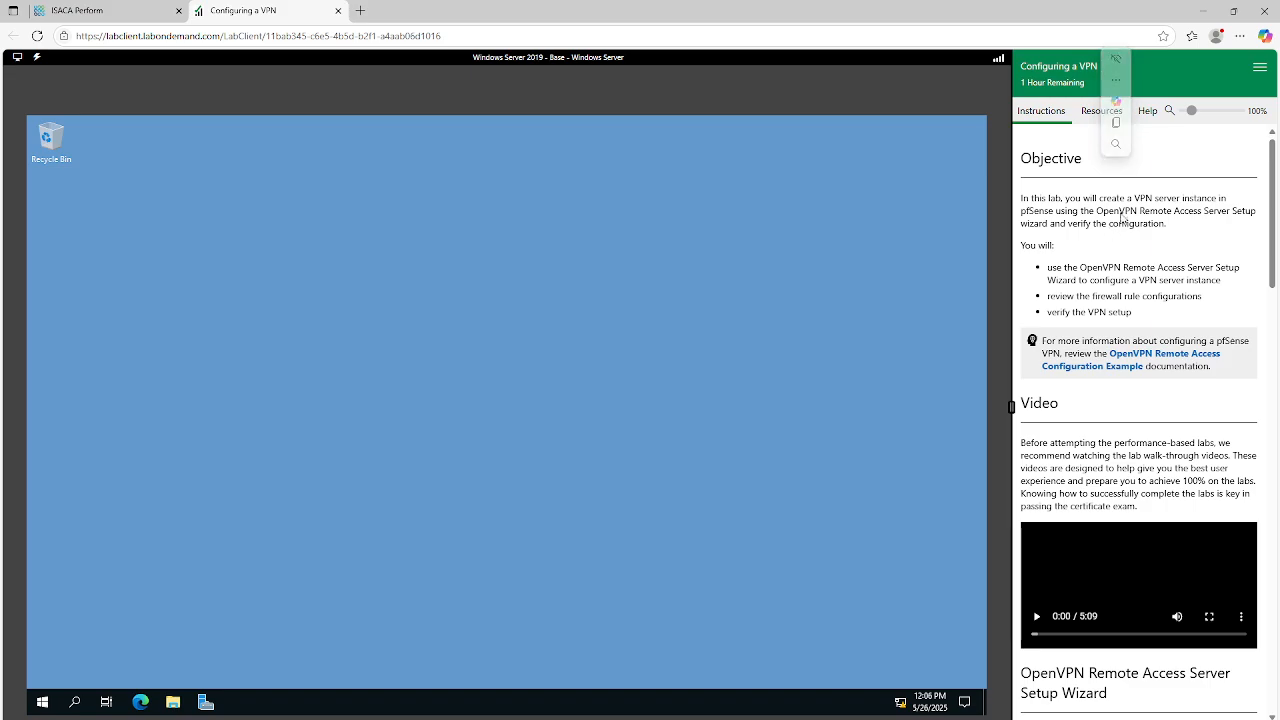
drag(1022, 204, 1189, 231)
drag(1046, 268, 1179, 314)
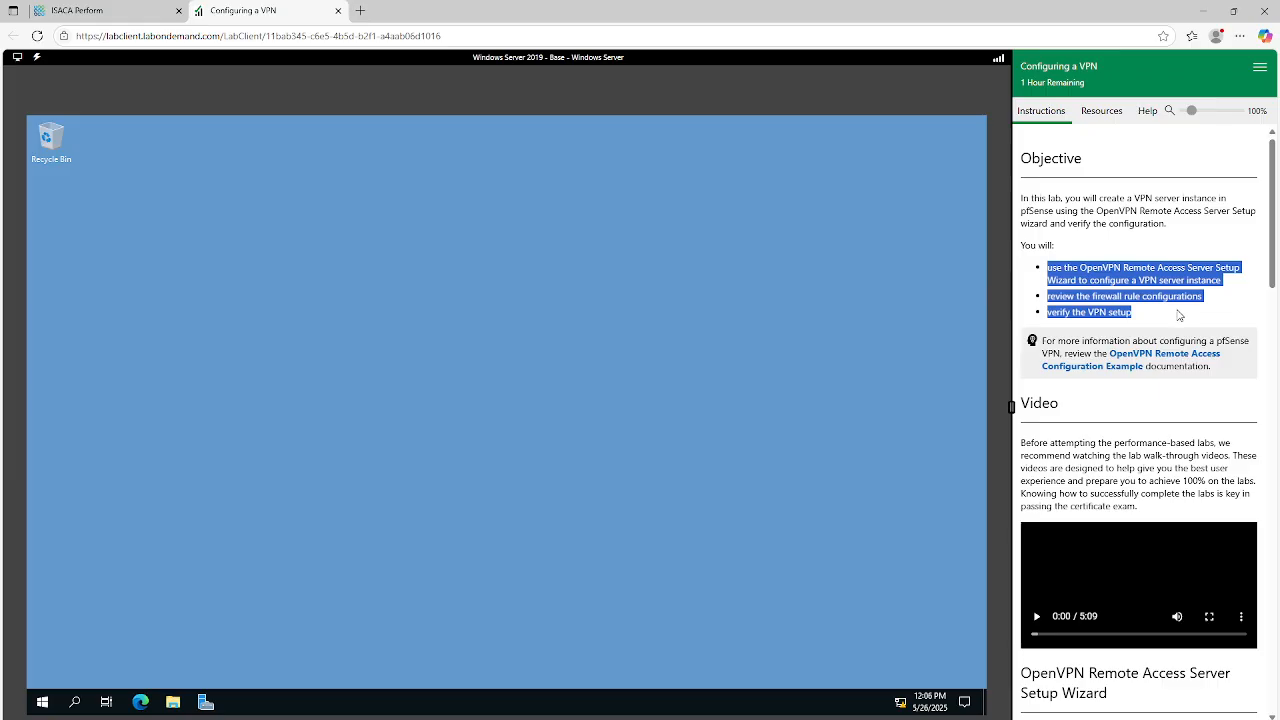
scroll(1181, 310, down, 1)
scroll(1181, 310, down, 3)
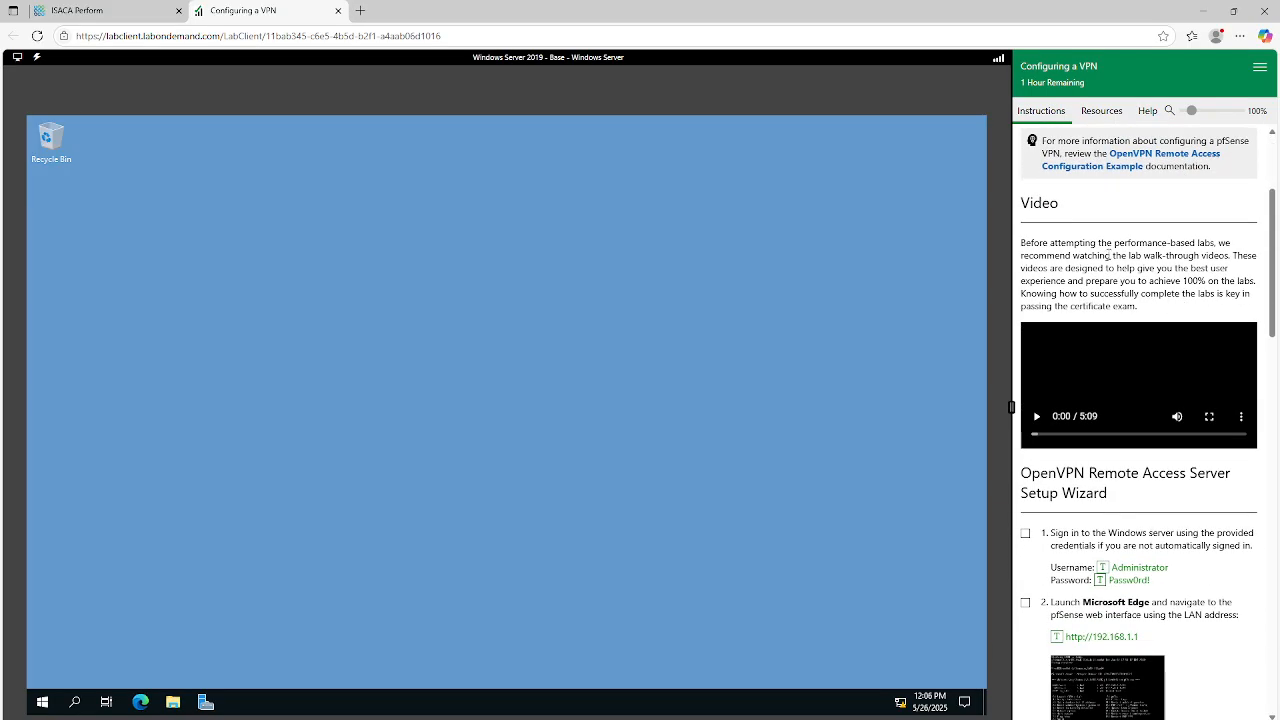
scroll(1108, 252, down, 1)
scroll(1135, 283, down, 1)
scroll(1135, 283, up, 1)
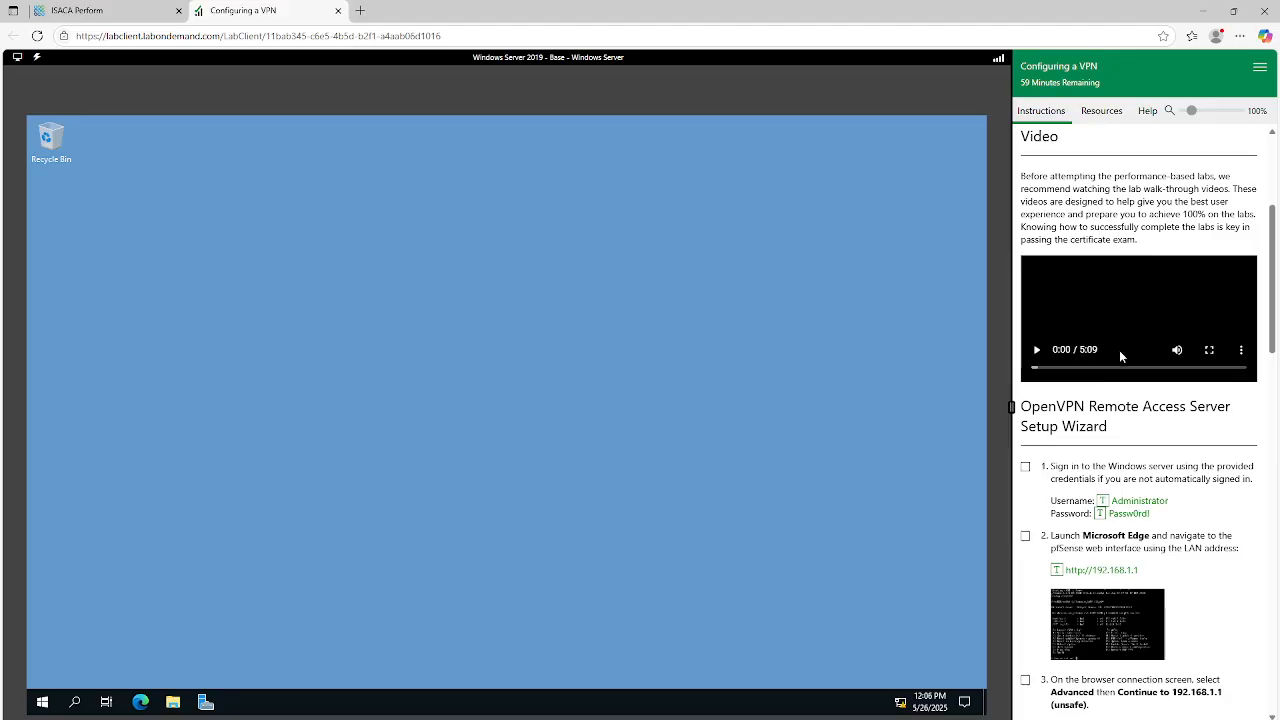
scroll(1135, 365, down, 1)
scroll(1165, 360, down, 1)
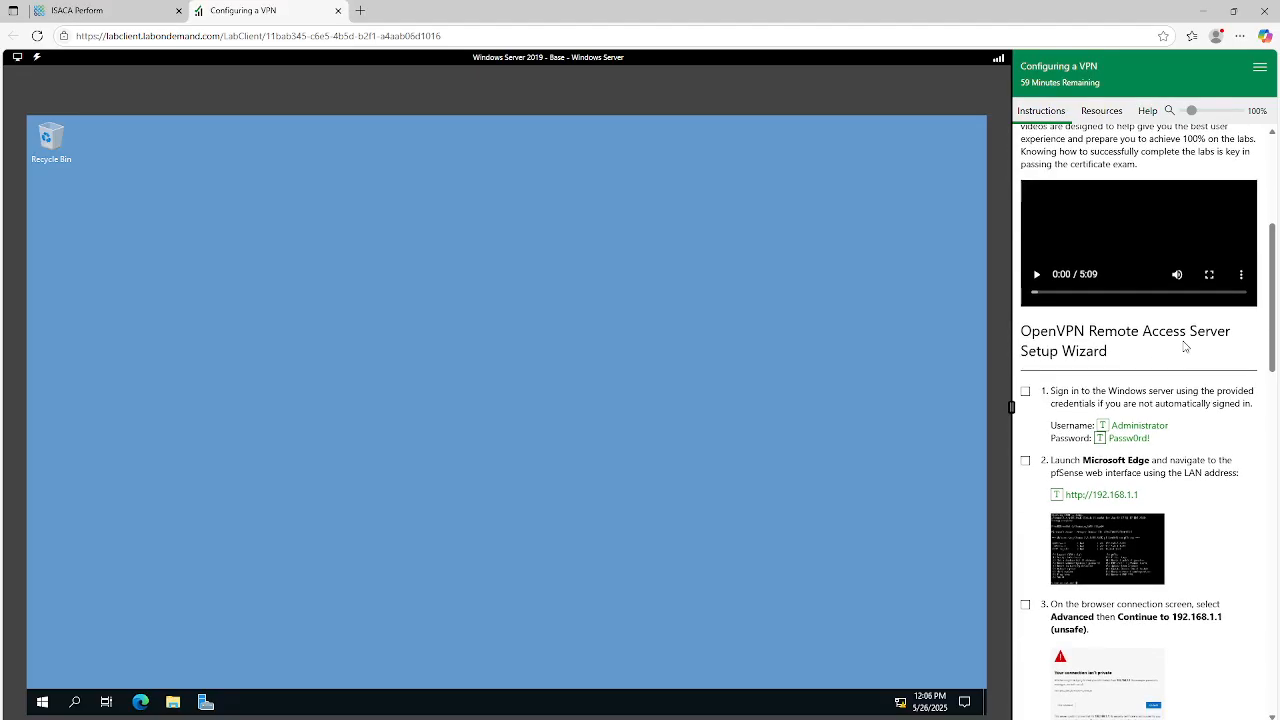
scroll(1247, 329, down, 1)
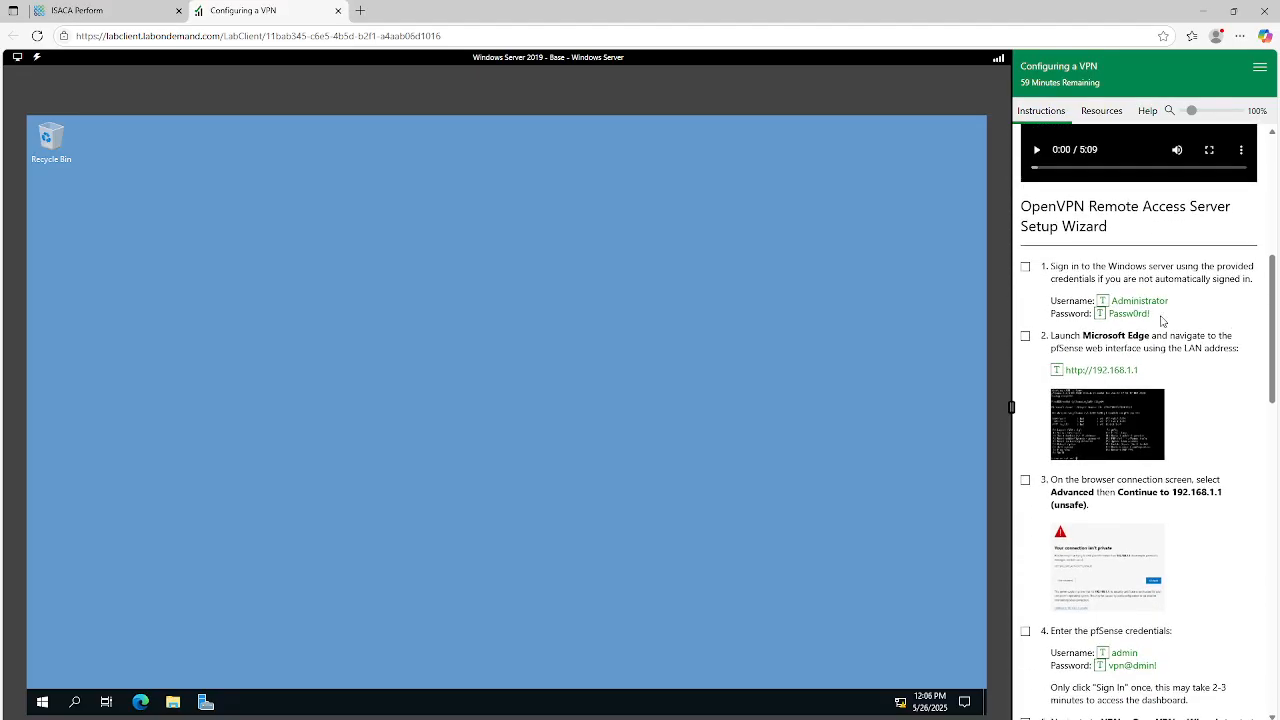
Mark instruction steps 1 and 2 as done in the lab checklist and review the provided server credentials.
click(1025, 266)
drag(1180, 320, 1034, 297)
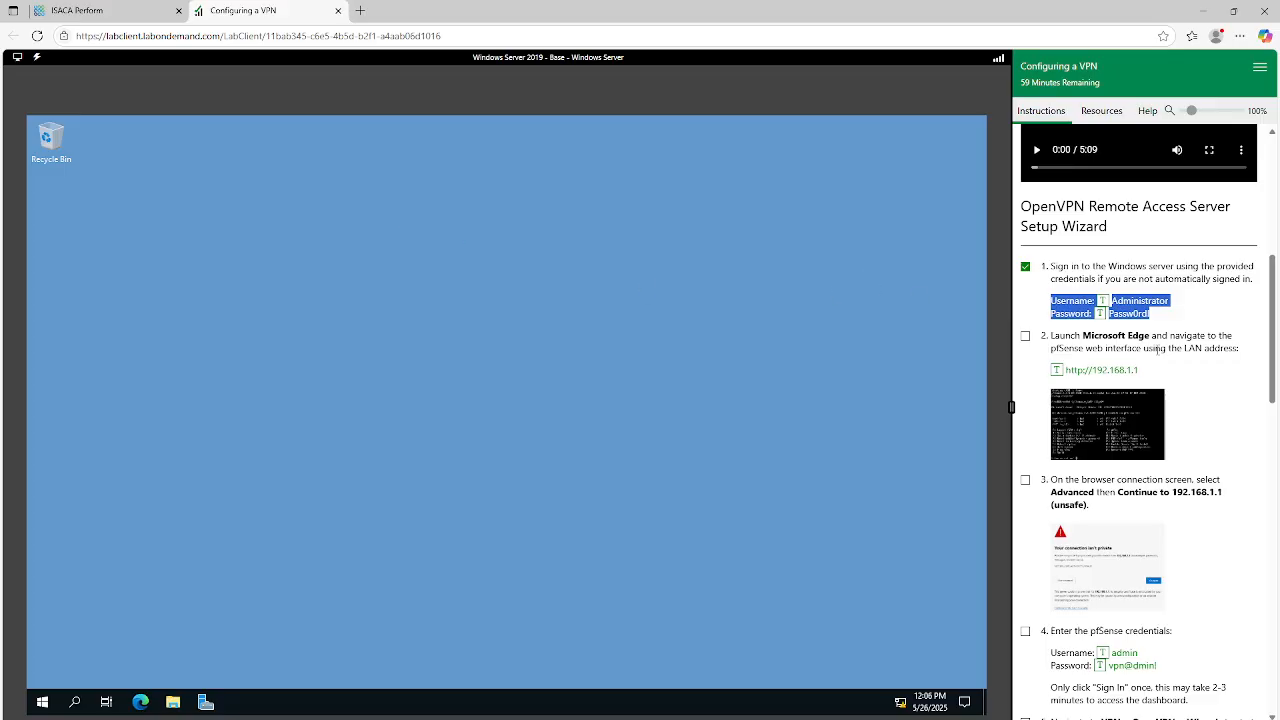
click(1025, 336)
click(140, 702)
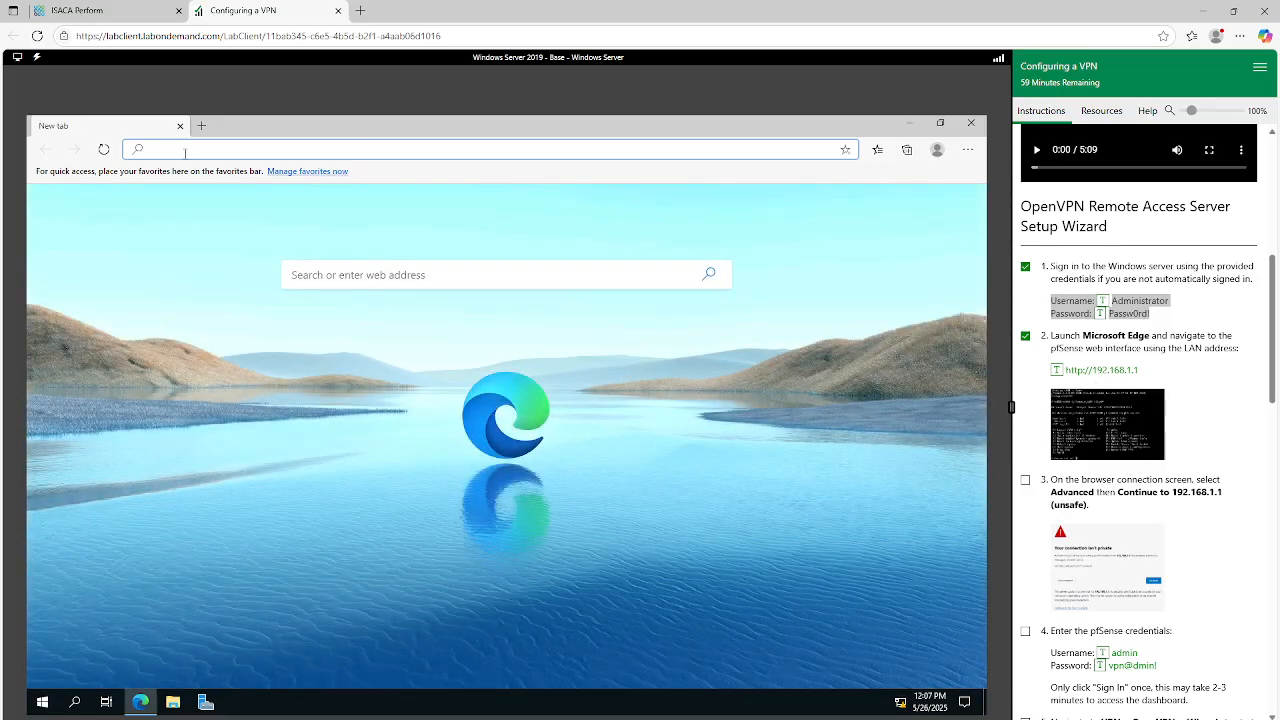
text(http)
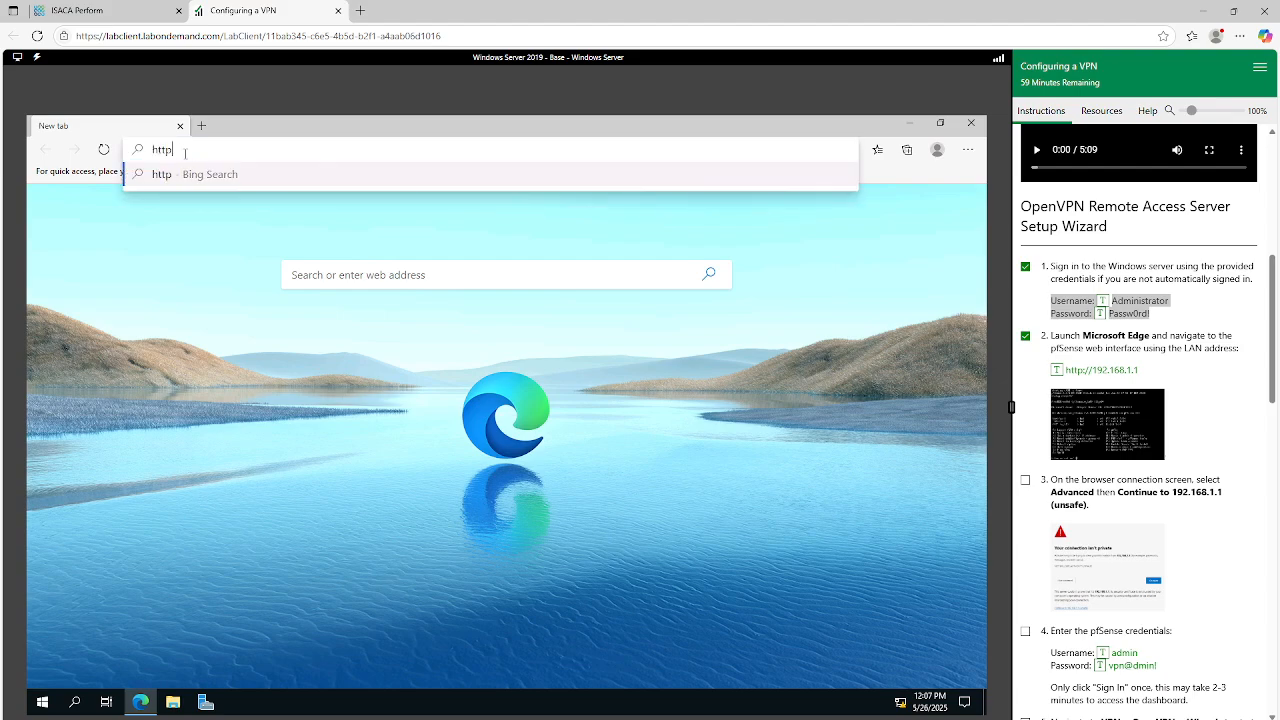
text(://192.168.1.1)
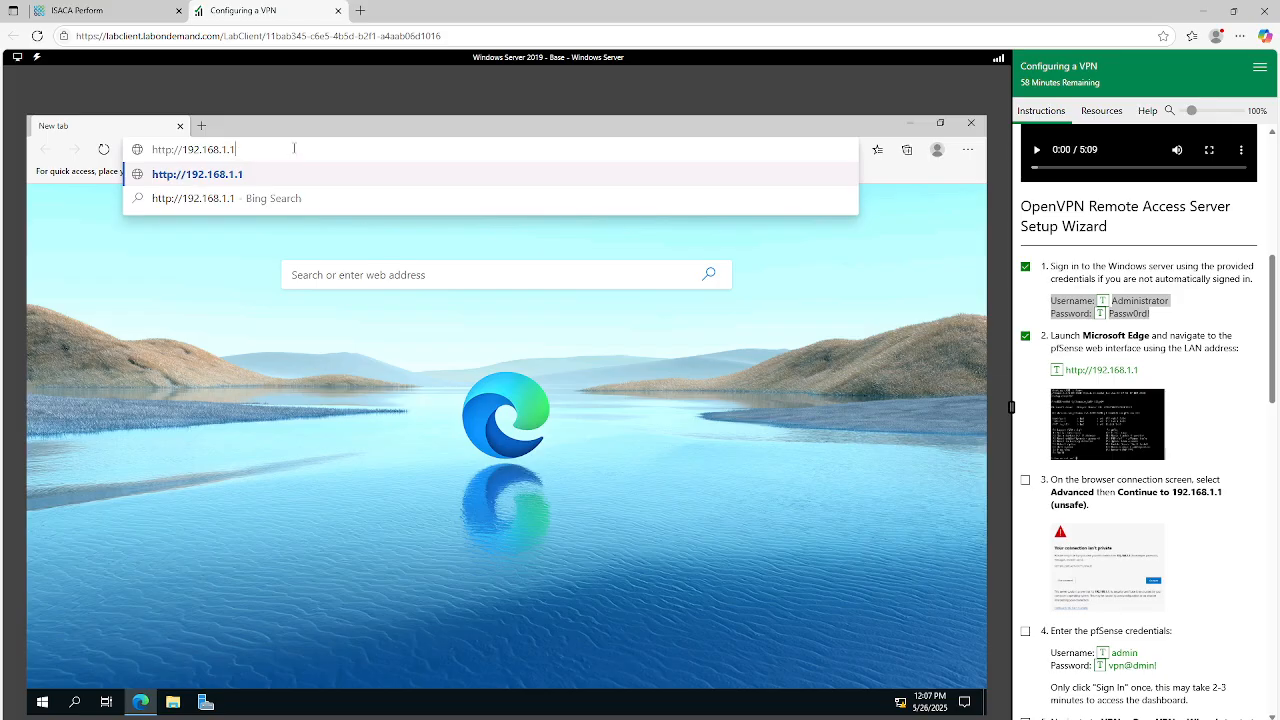
key(Return)
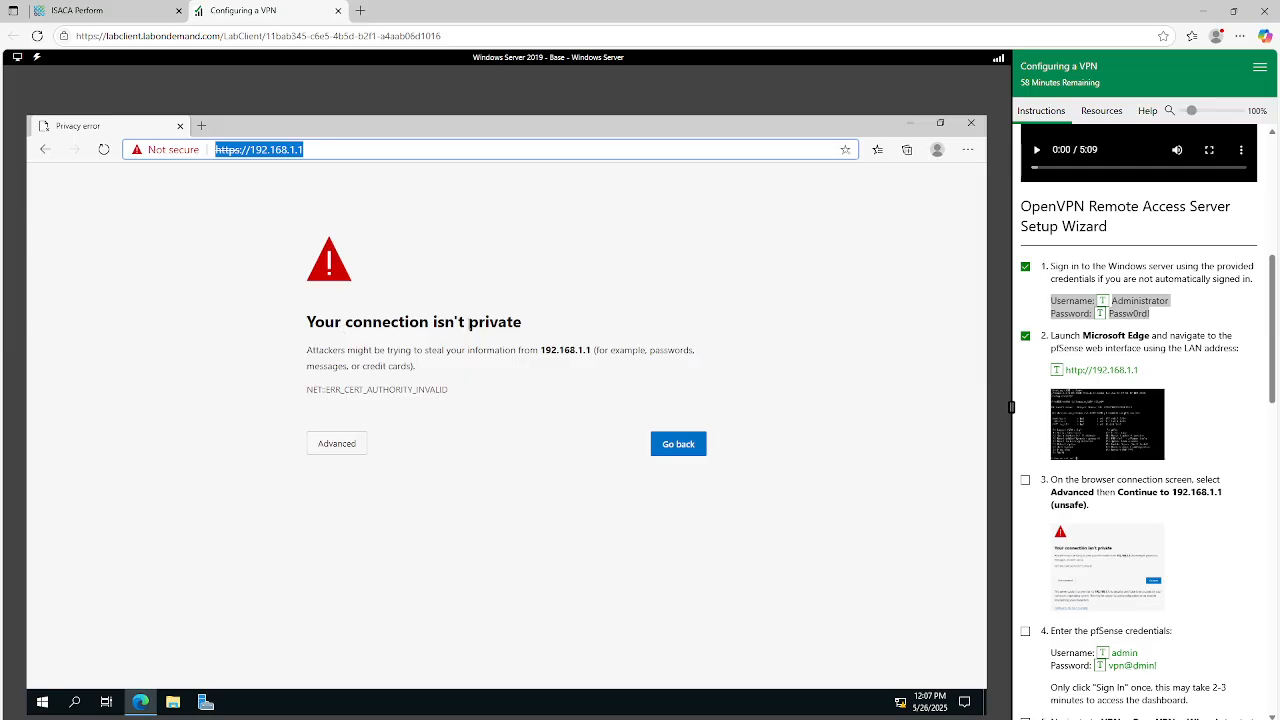
key(Return)
Mark instruction step 3 as done and continue past the privacy warning to the unsafe site 192.168.1.1.
scroll(1190, 435, down, 1)
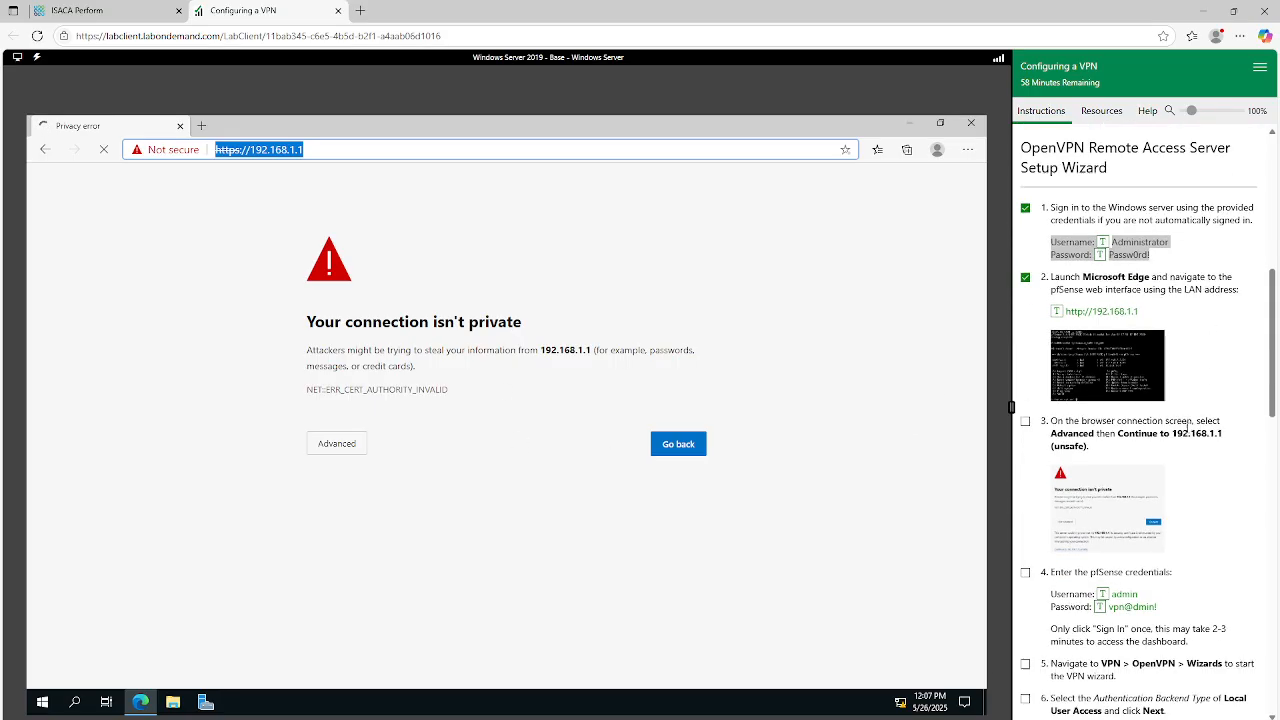
click(1025, 413)
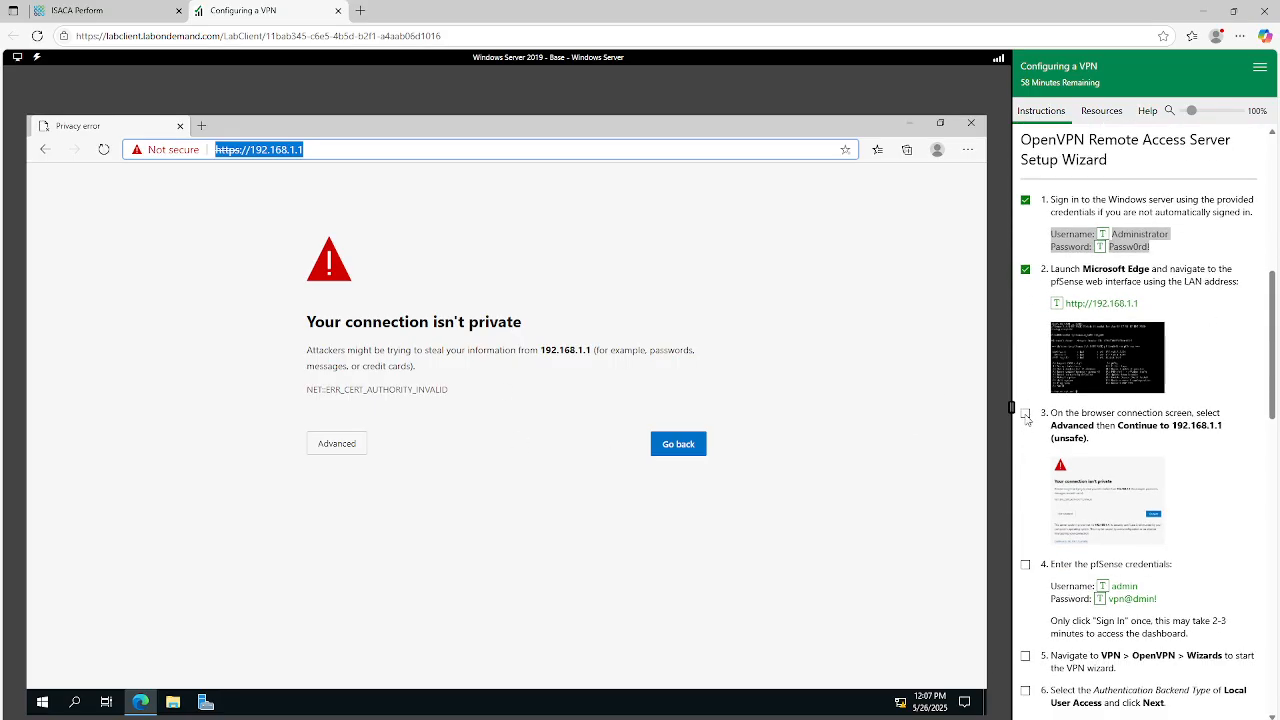
click(348, 446)
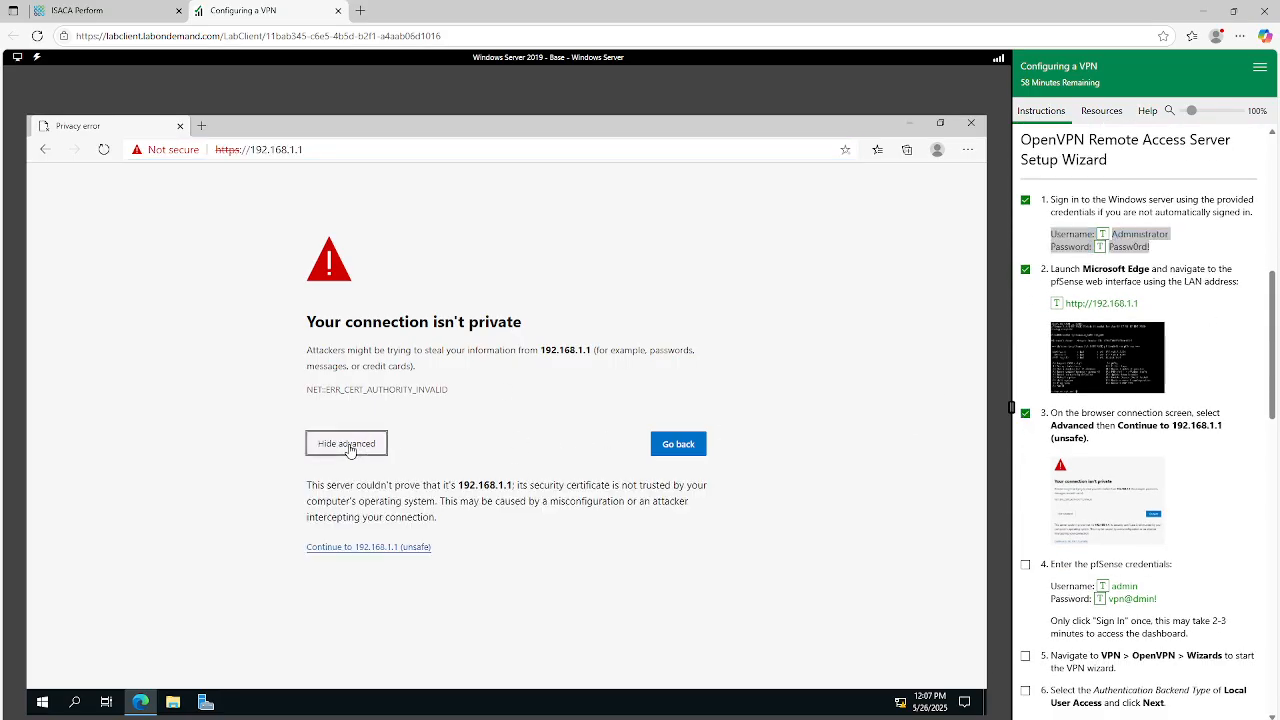
click(372, 548)
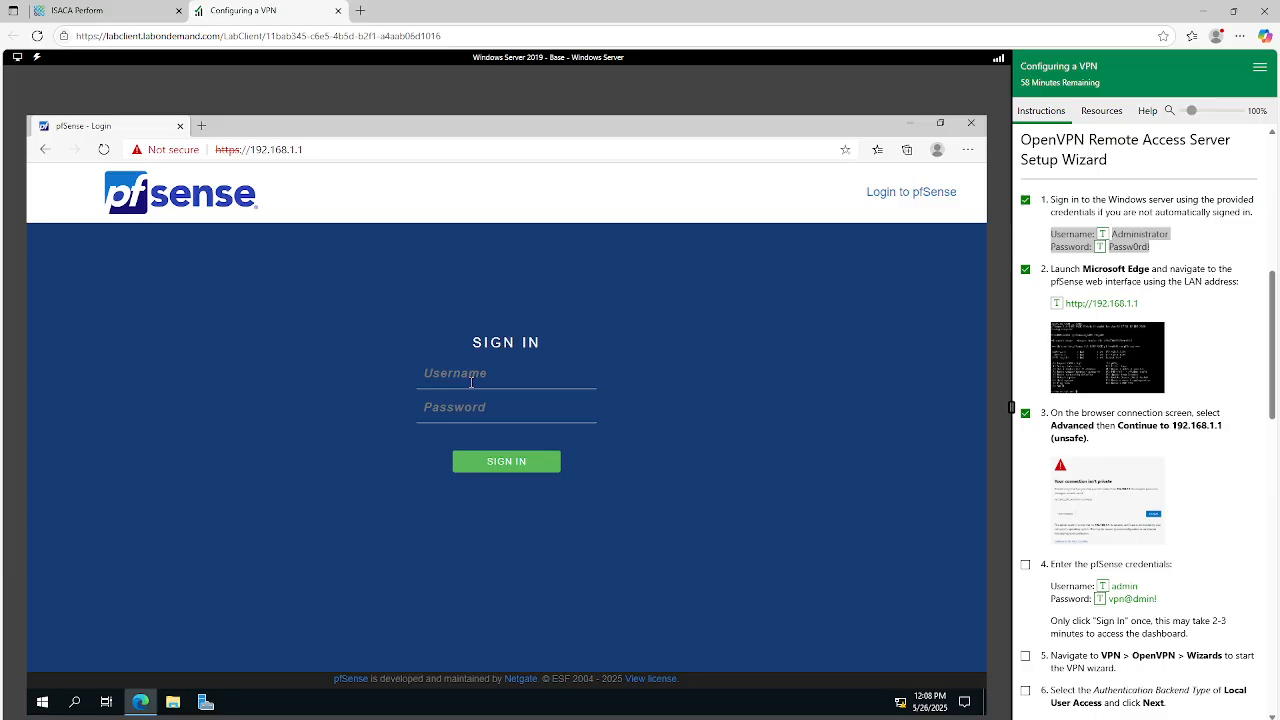
Sign in to pfSense with the username admin and the account password, marking instruction step 4 as done.
text(admin)
scroll(1159, 494, down, 3)
click(1025, 431)
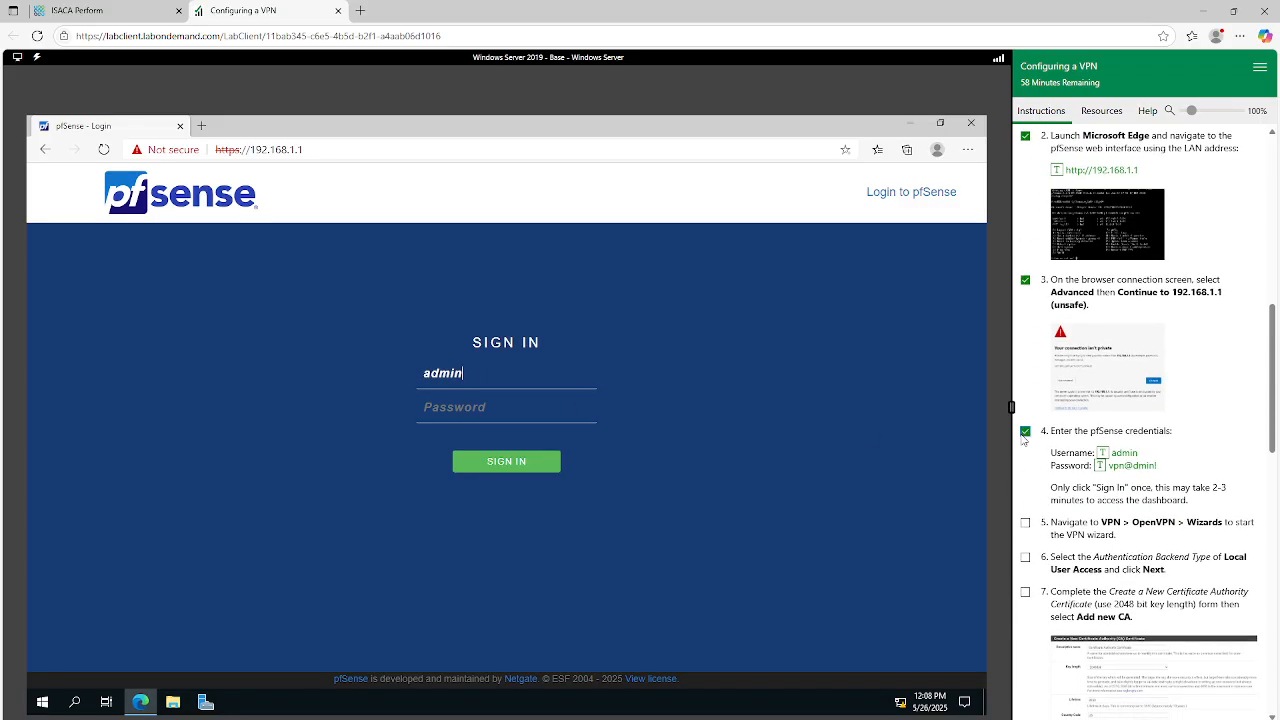
click(454, 414)
text(vpn@dmin!)
click(510, 462)
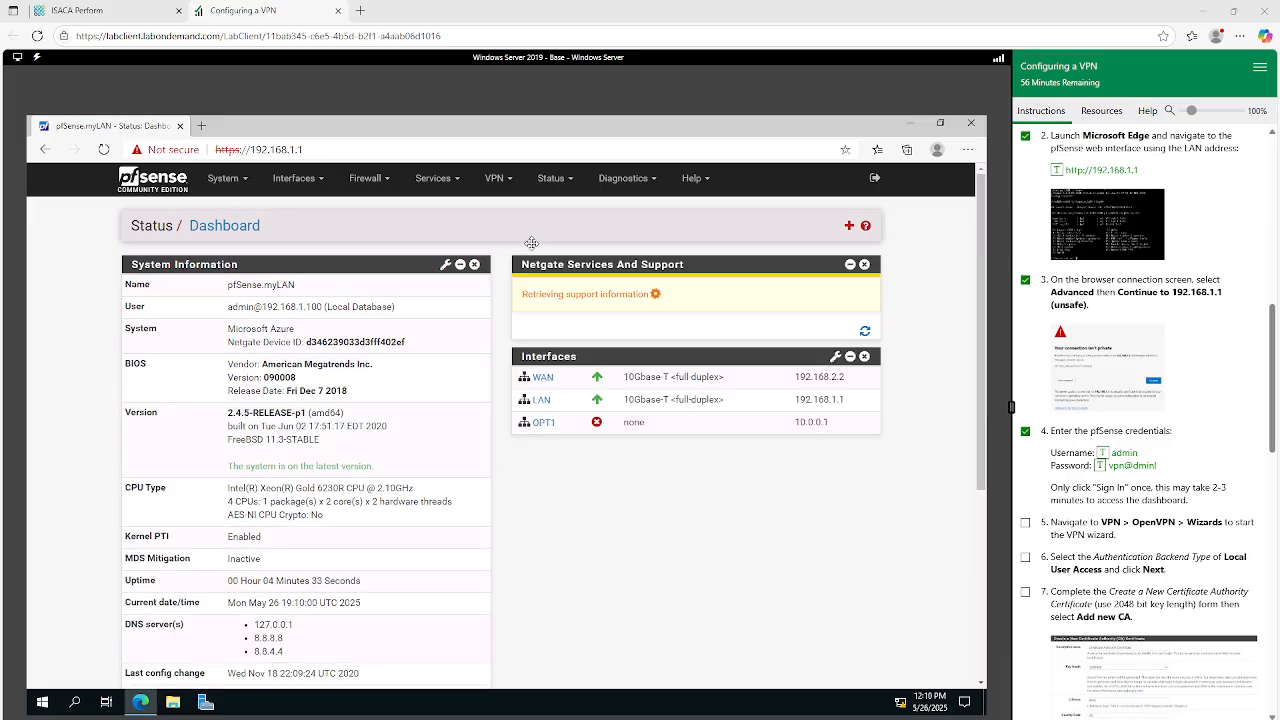
Mark instruction step 5 as done and start the OpenVPN Remote Access Server Setup wizard in pfSense.
scroll(1130, 440, down, 2)
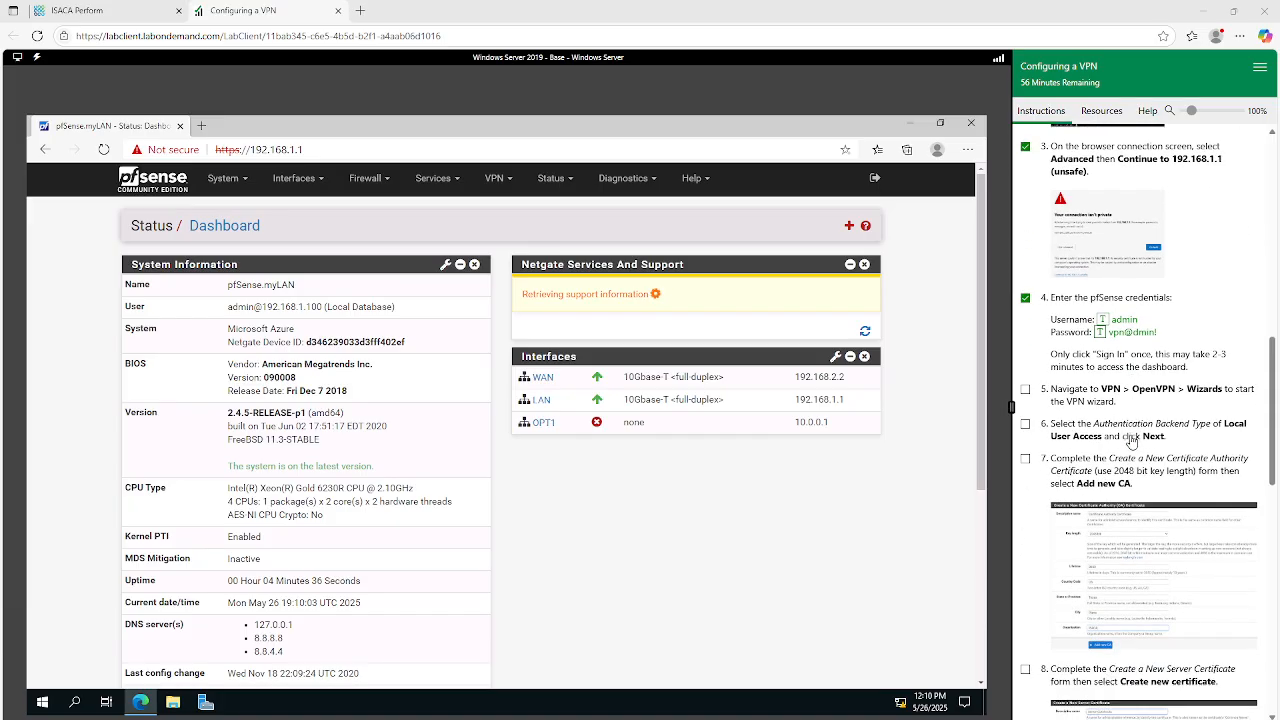
click(1025, 390)
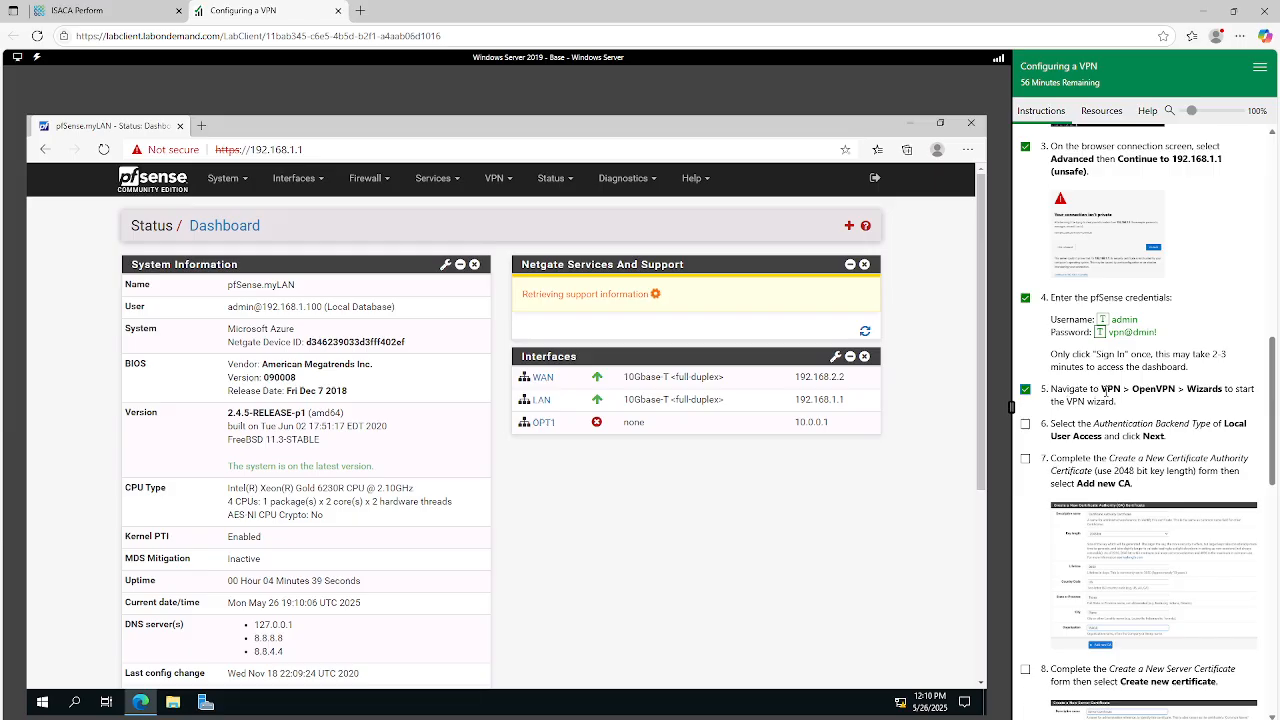
click(510, 182)
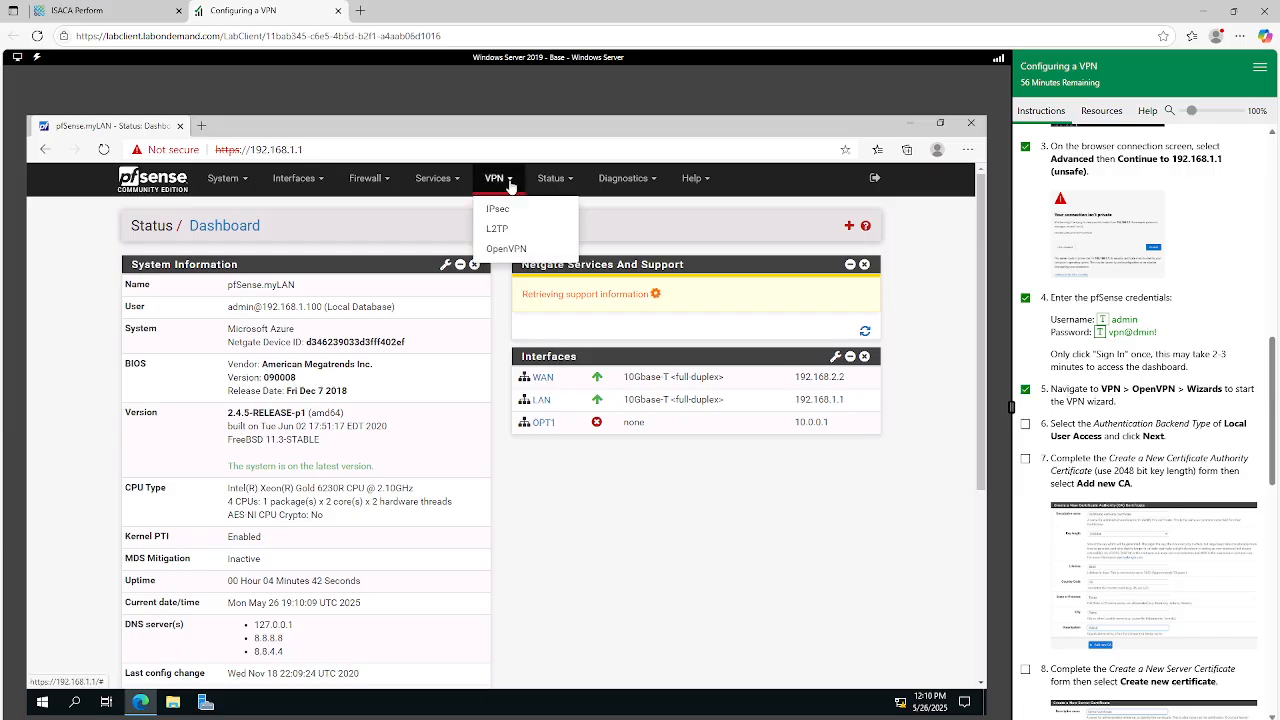
click(507, 252)
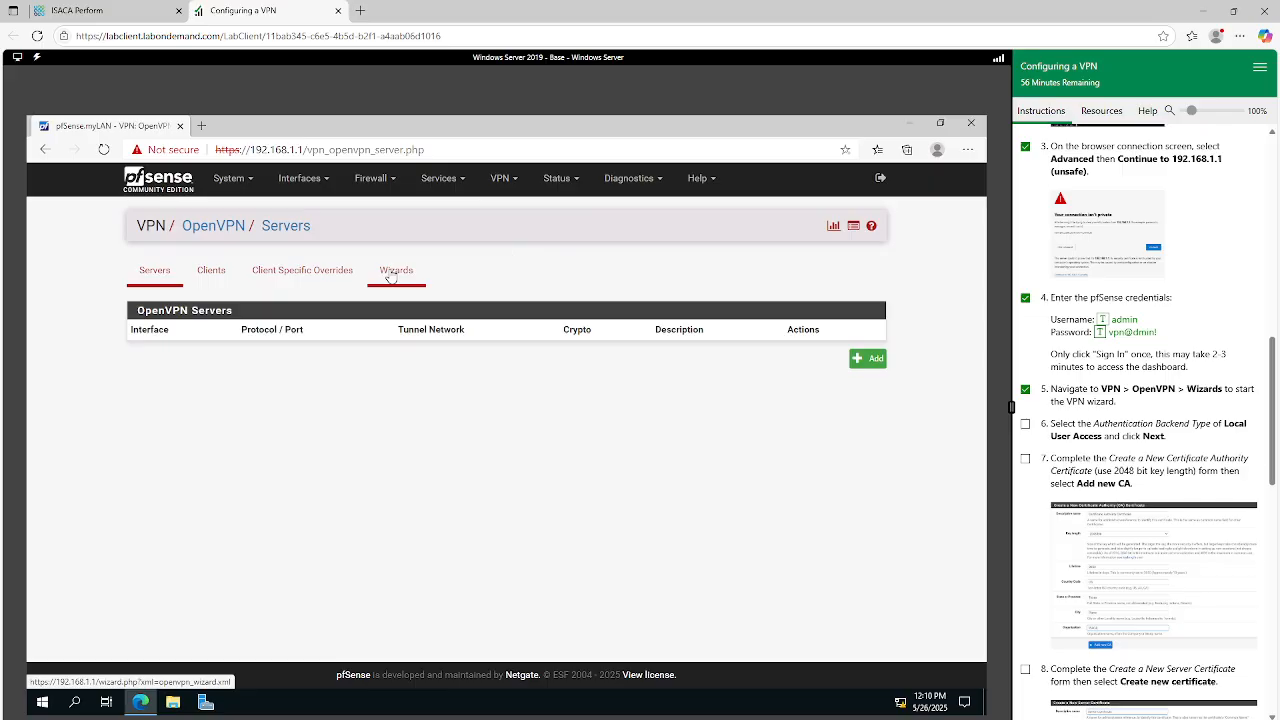
click(391, 276)
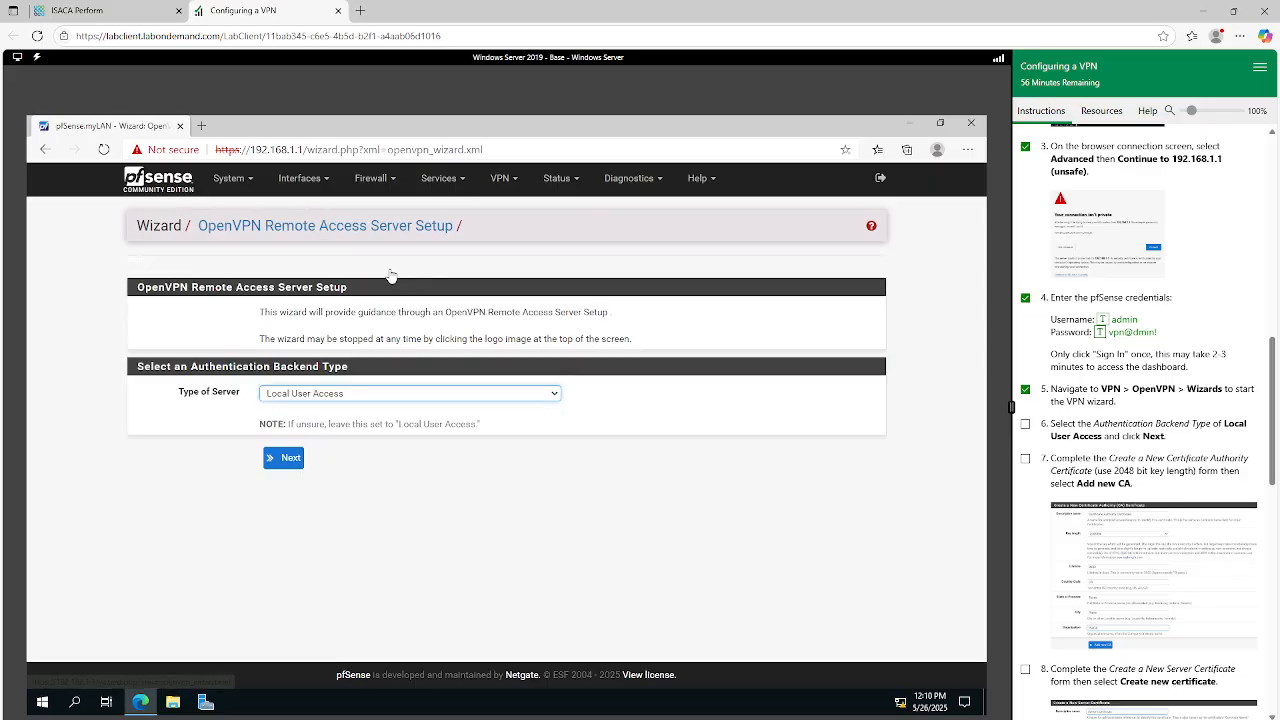
Mark instruction step 6 as done, choose Local User Access as the server type, and proceed to the Certificate Authority page.
scroll(1177, 440, down, 2)
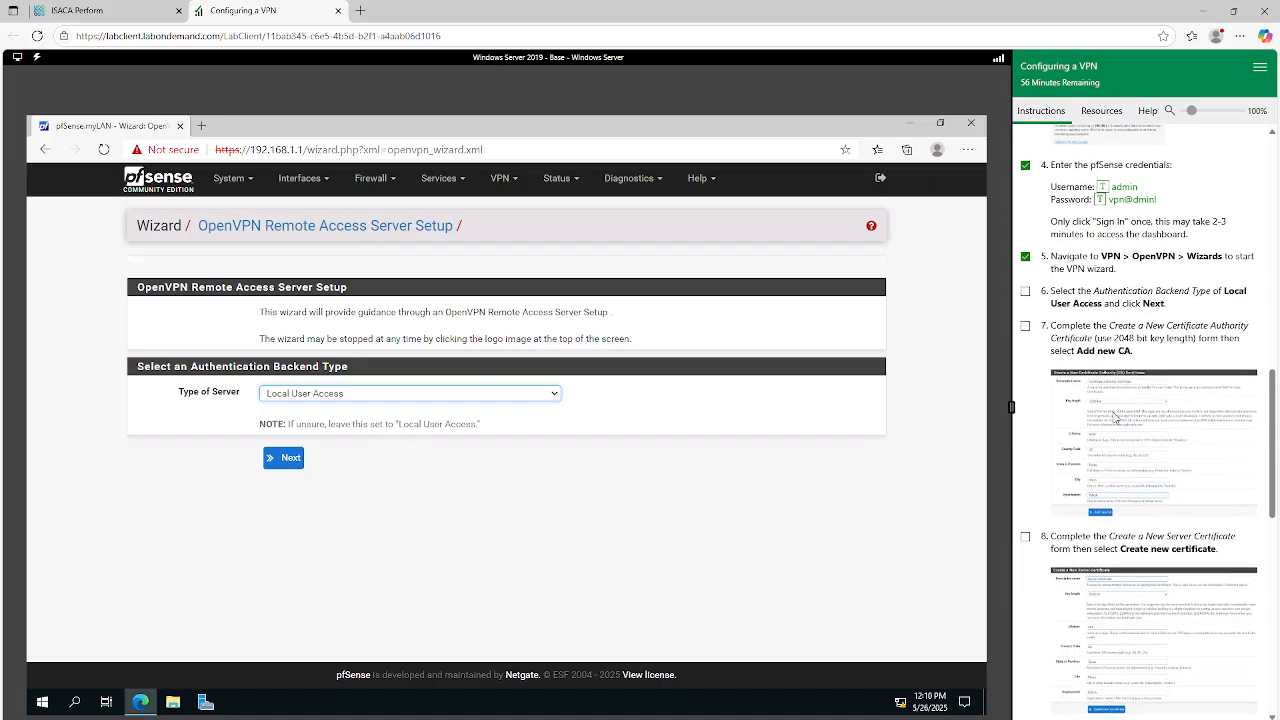
click(1025, 291)
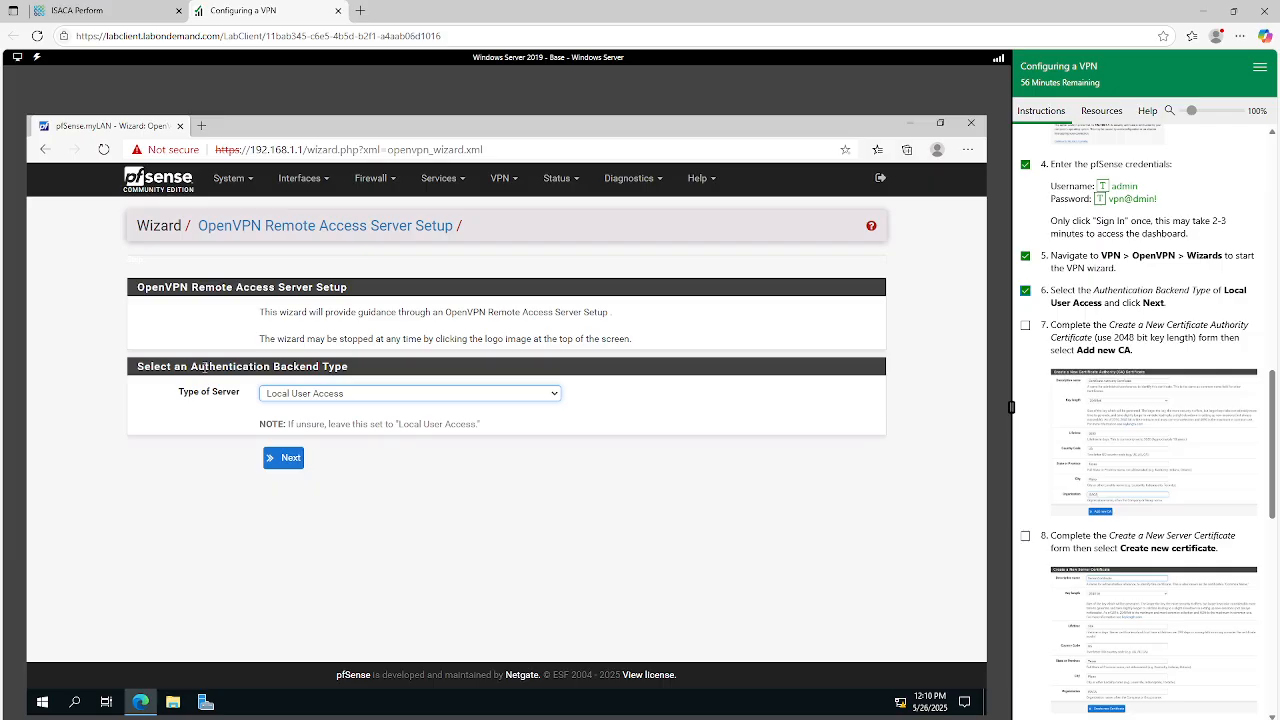
click(281, 396)
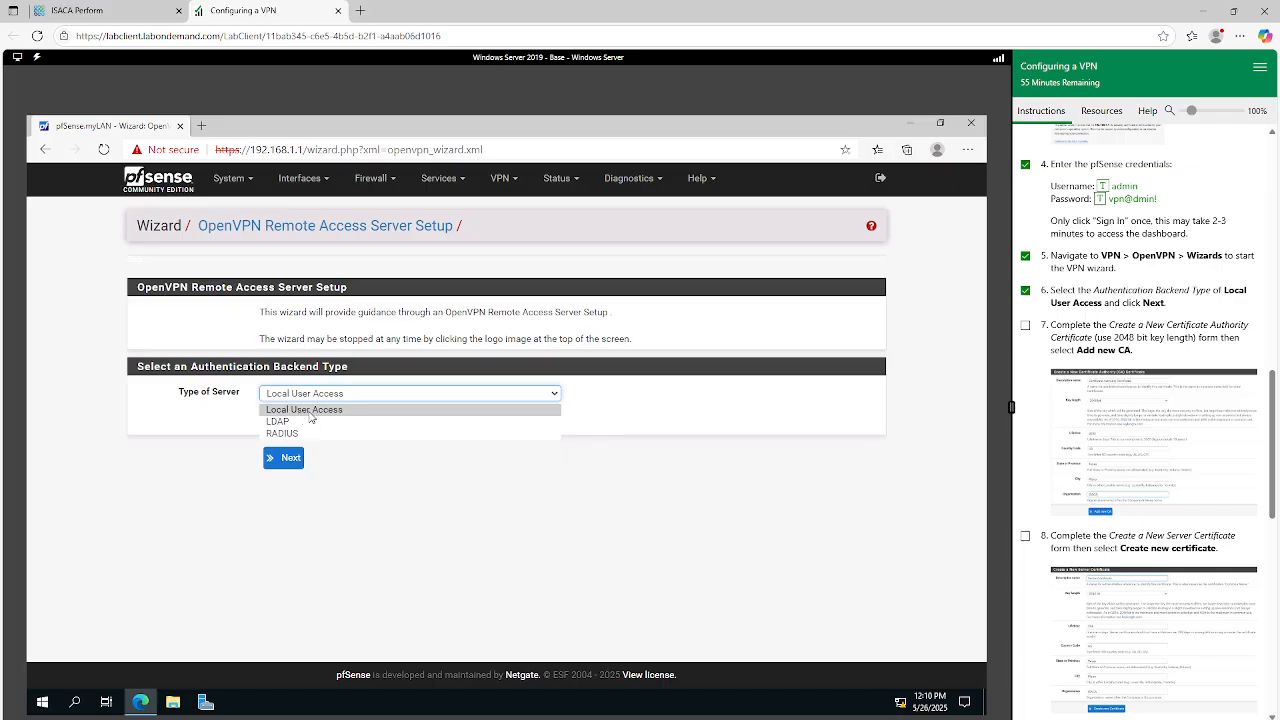
click(311, 417)
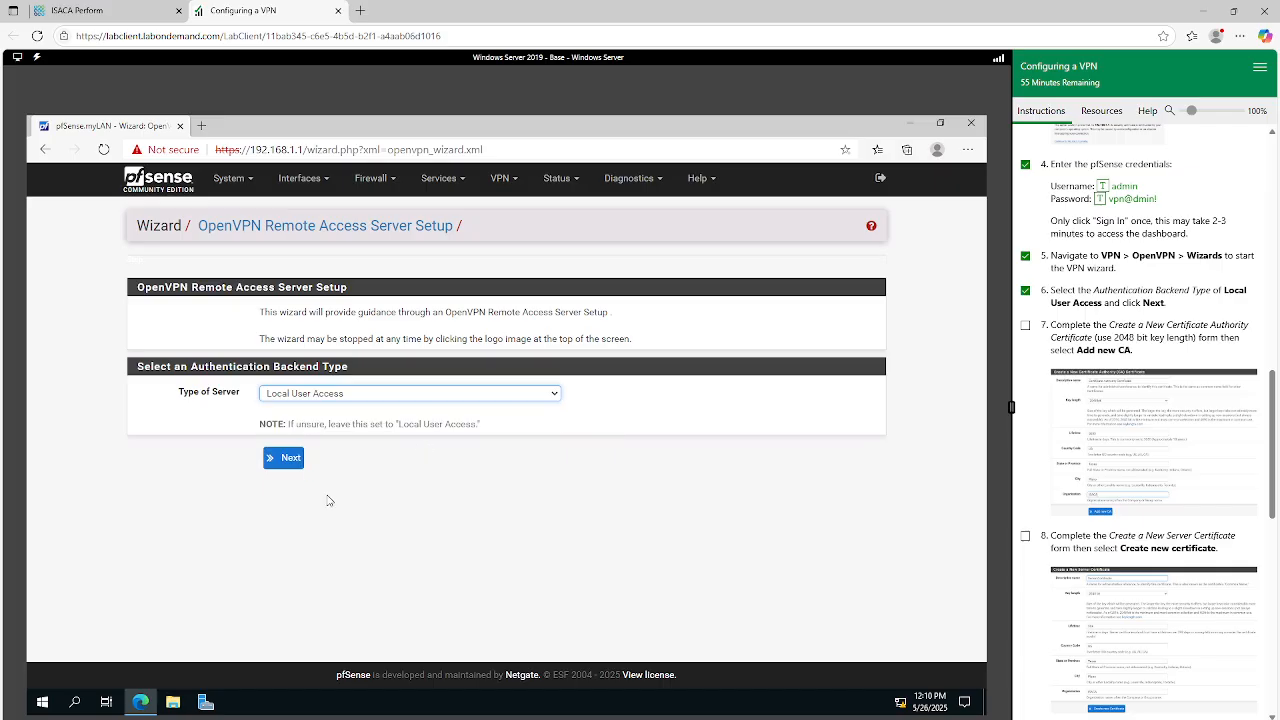
click(281, 458)
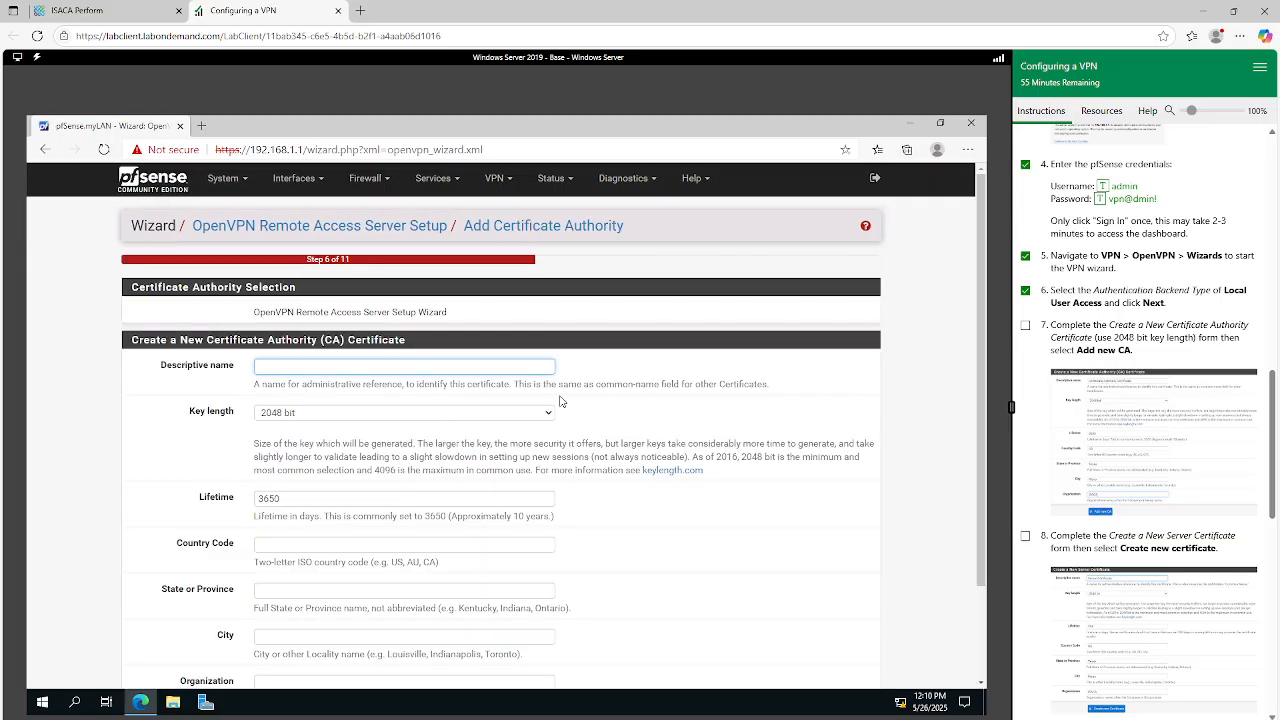
Mark instruction step 7 as done and view the enlarged example of the Certificate Authority form's values.
scroll(560, 401, down, 2)
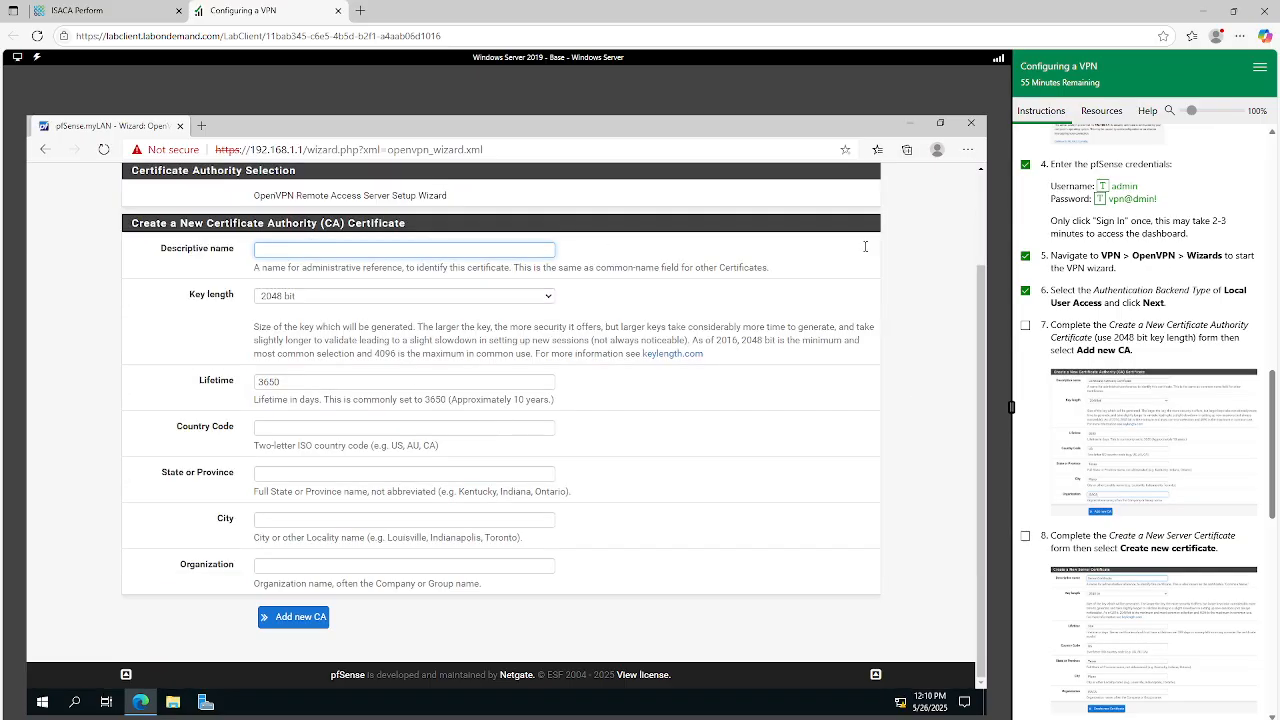
click(1025, 325)
click(1163, 447)
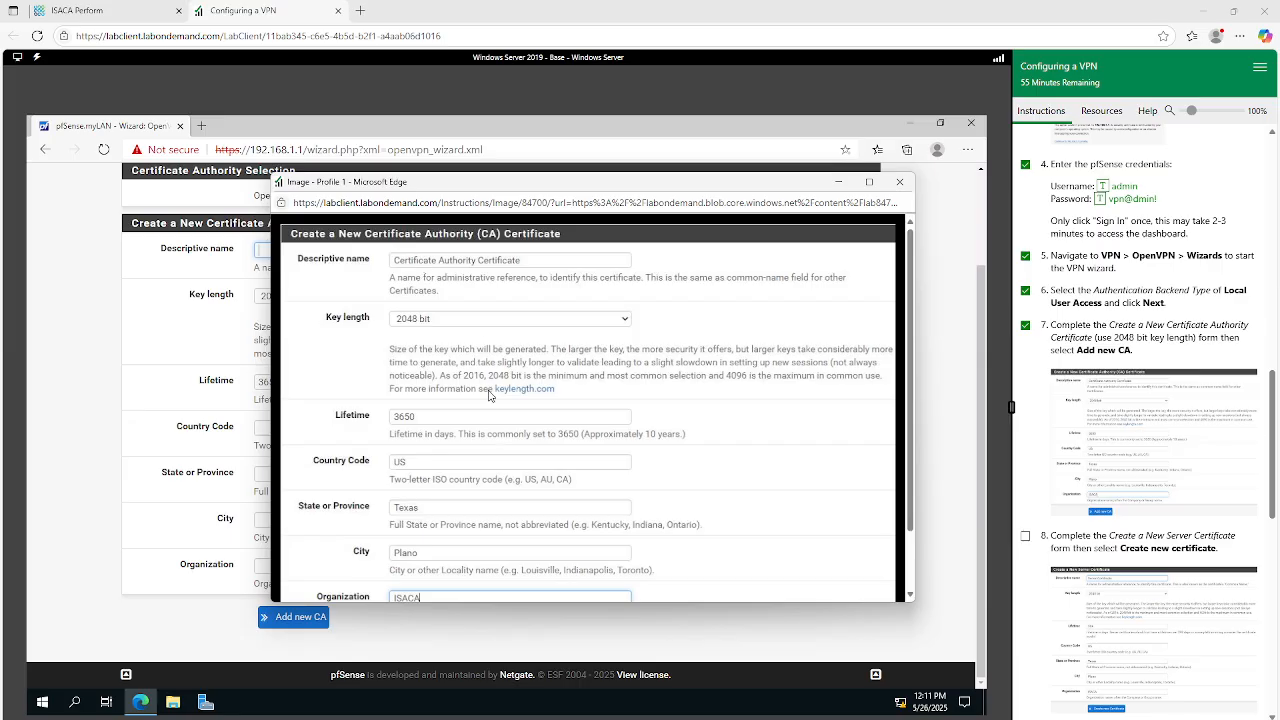
scroll(488, 397, down, 1)
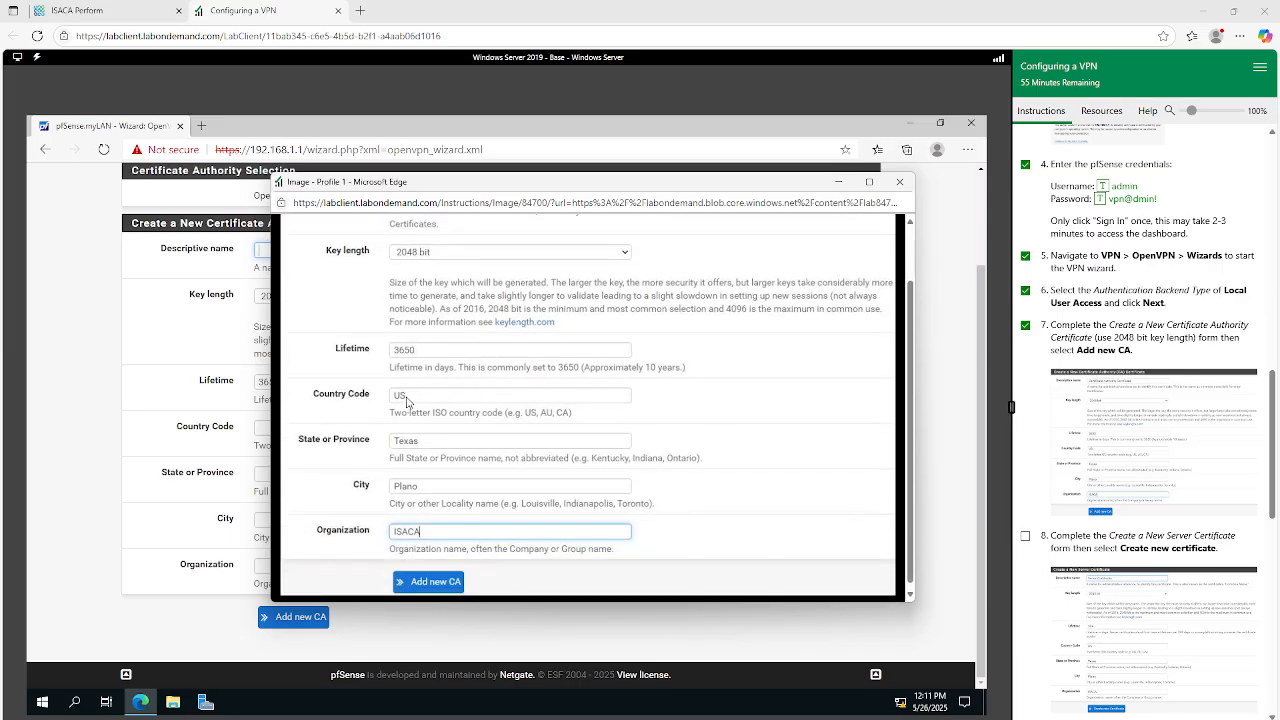
scroll(420, 402, down, 1)
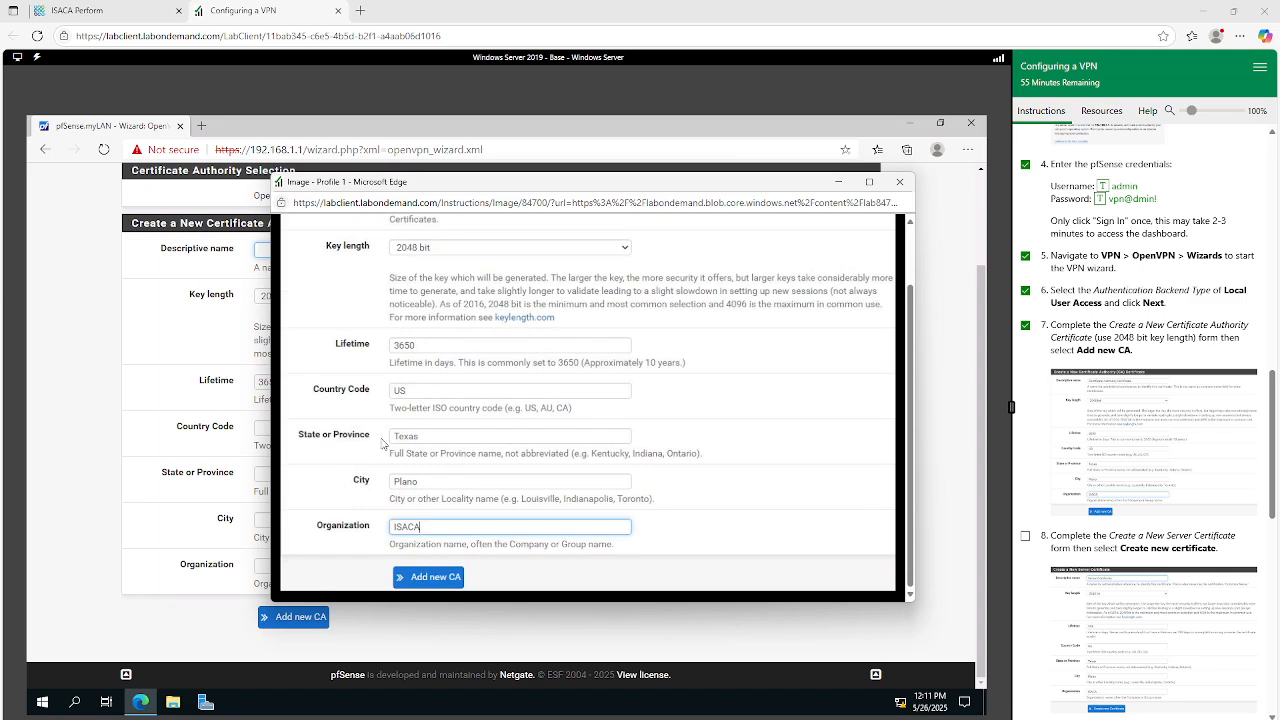
click(833, 185)
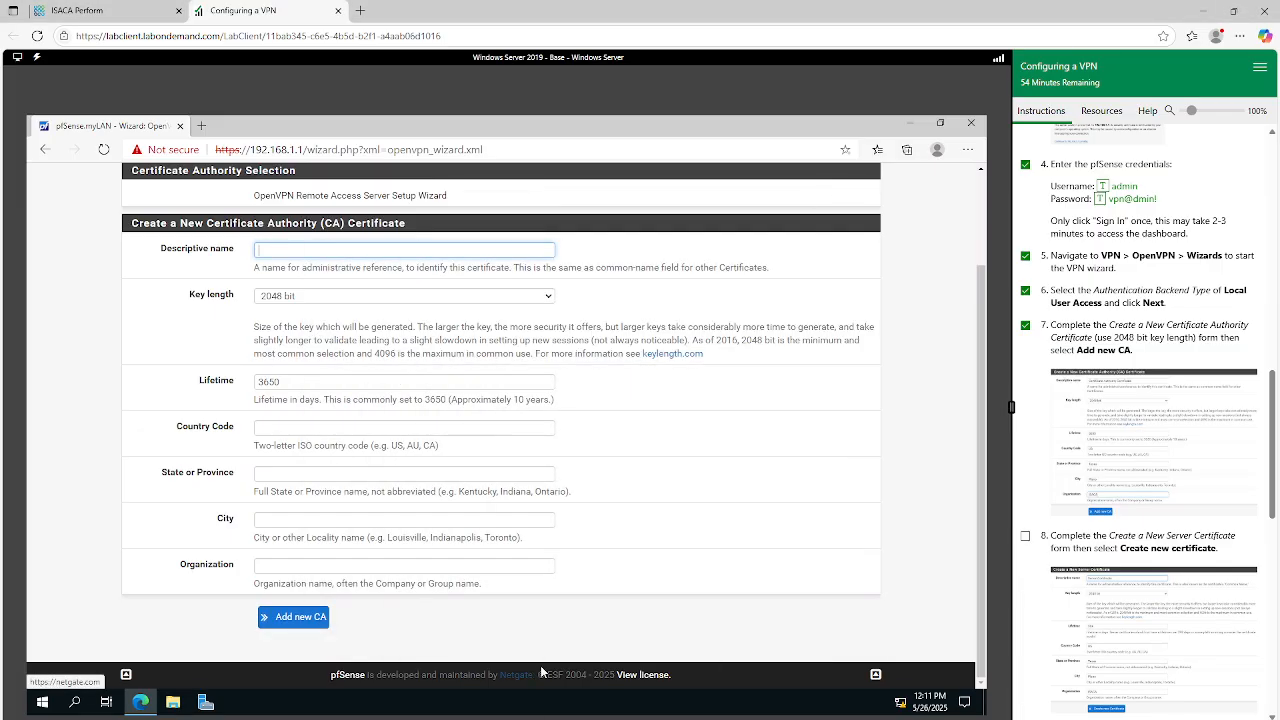
View the enlarged example of the CA form and enter Certificate Authority Certificate as the new CA's descriptive name.
click(1140, 441)
scroll(820, 393, up, 1)
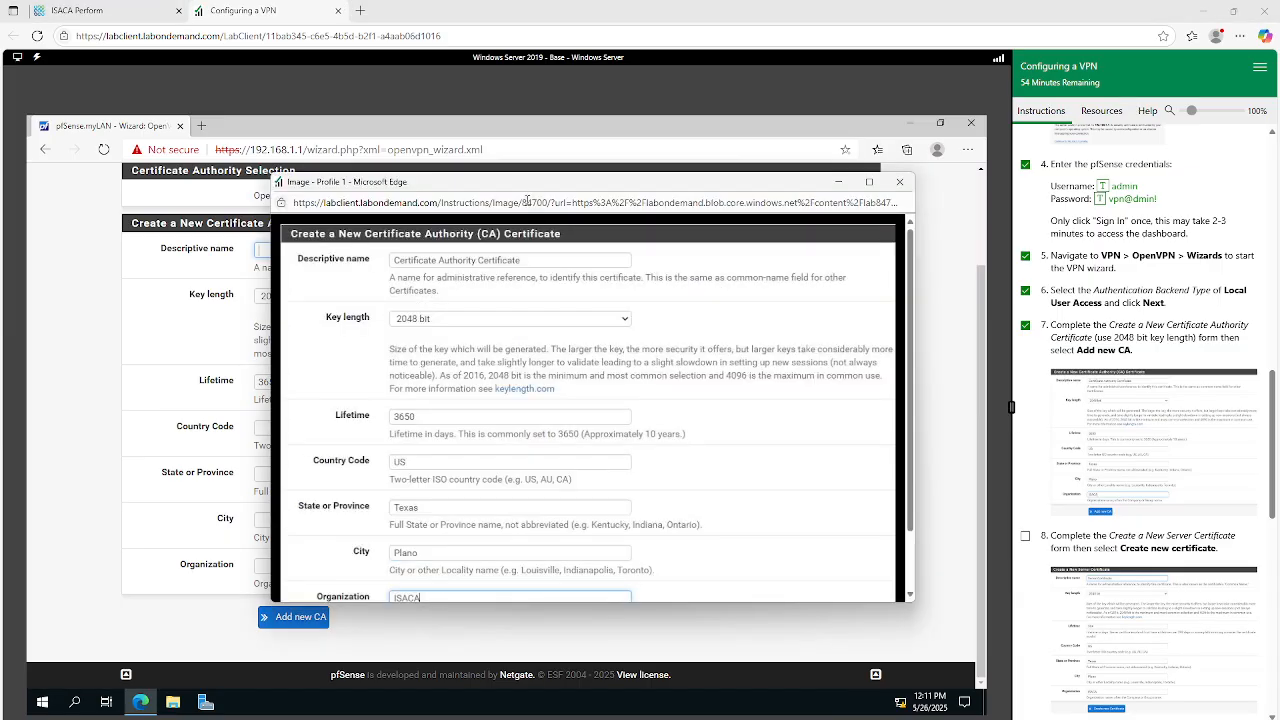
drag(435, 187, 1028, 237)
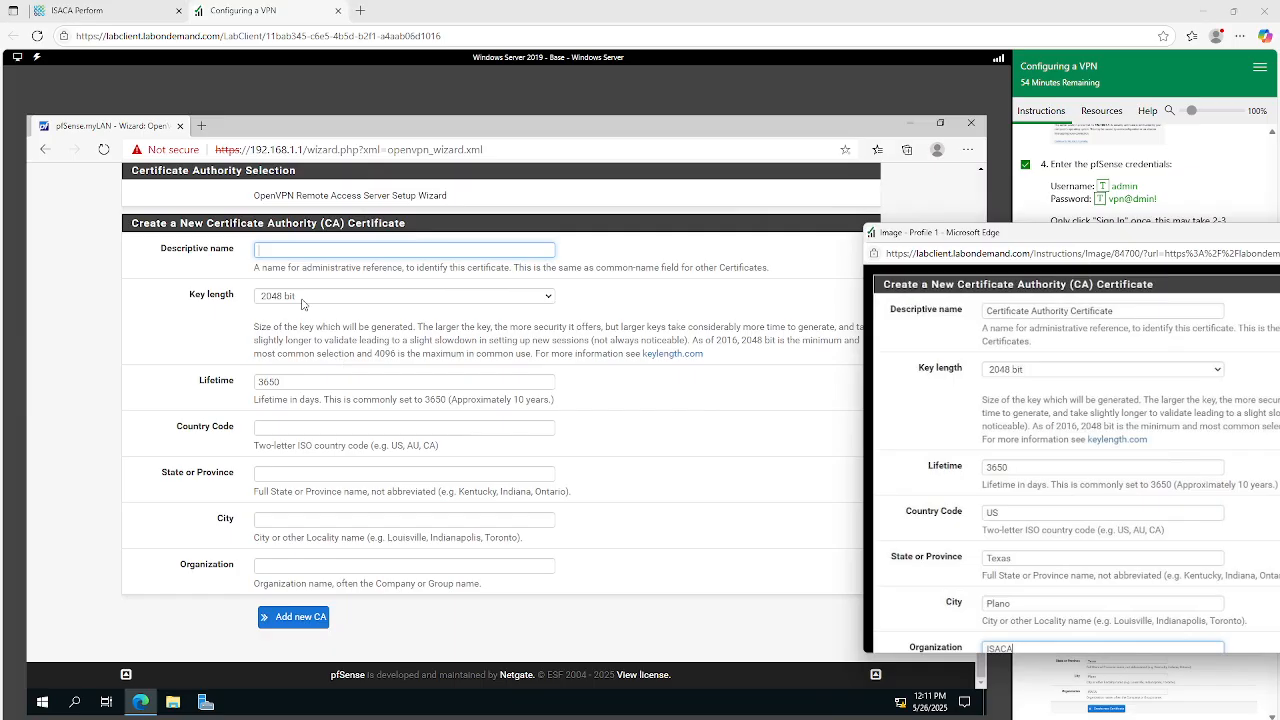
click(289, 249)
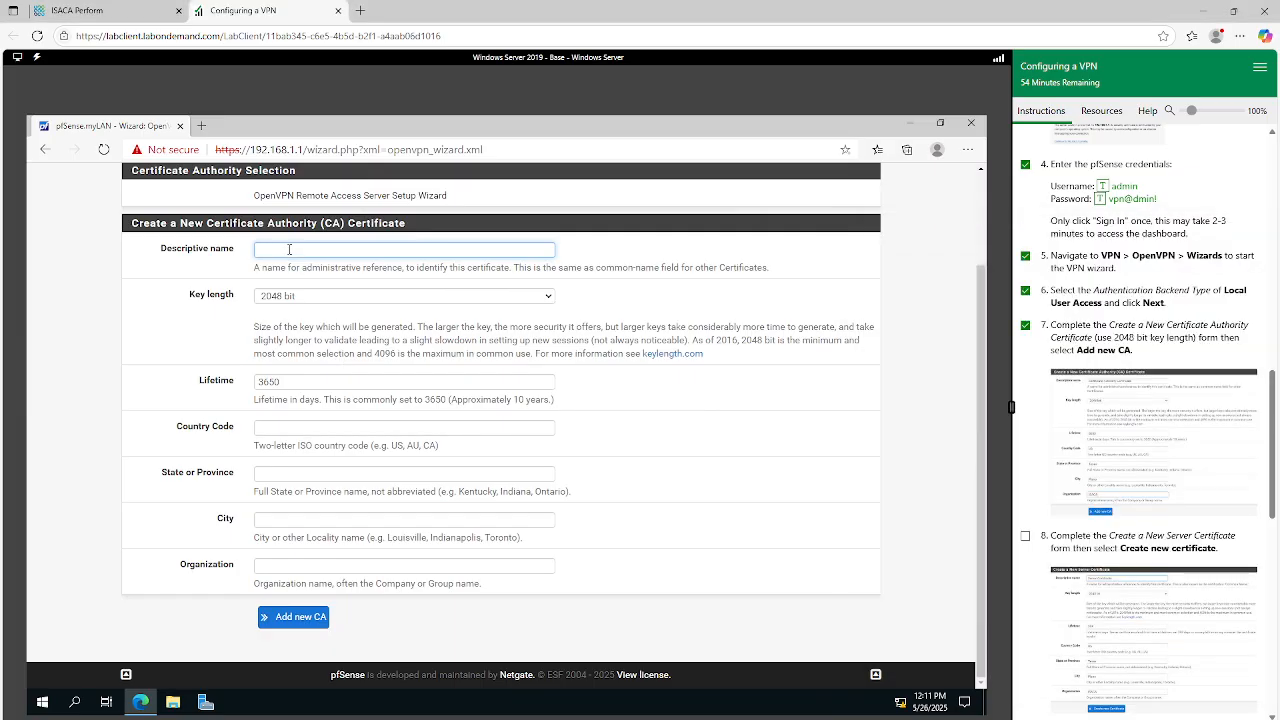
text(Certificate Authority certifica)
key(BackSpace)
text(C)
Fill in the CA's country code US, state Texas, city Plano and organization ISACA.
click(263, 432)
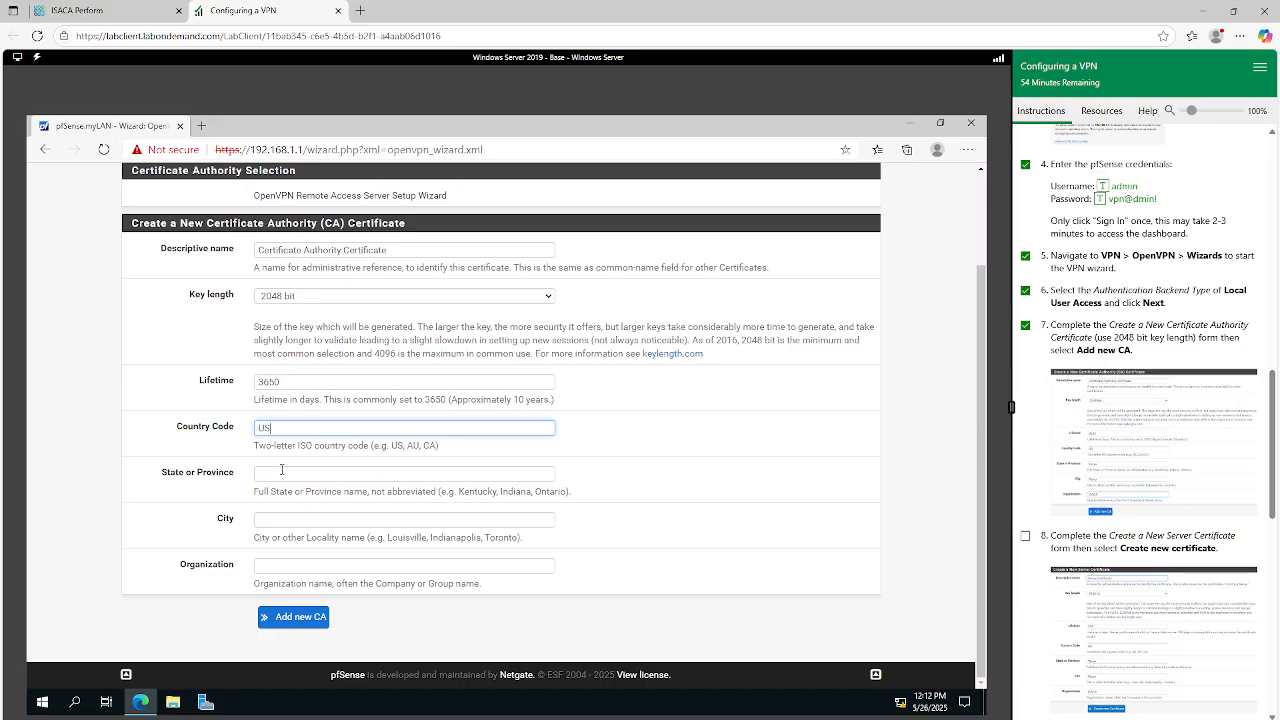
click(282, 474)
text(Te)
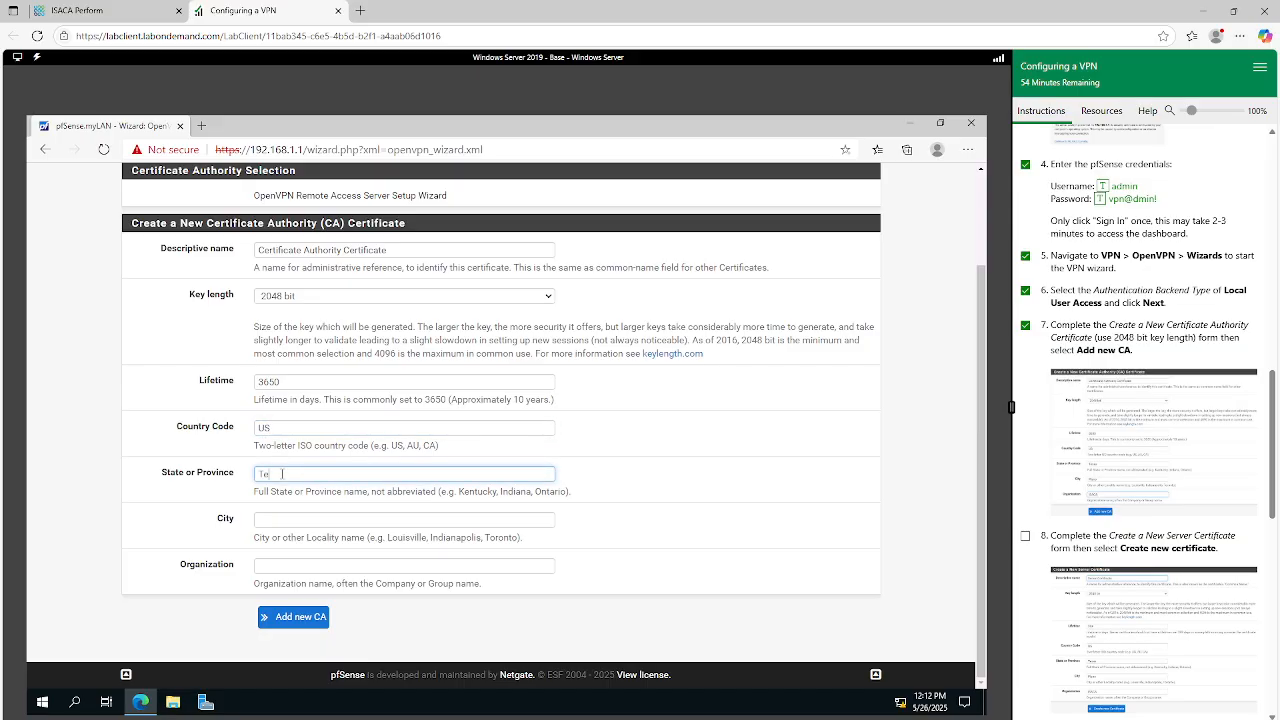
text(xas)
click(297, 521)
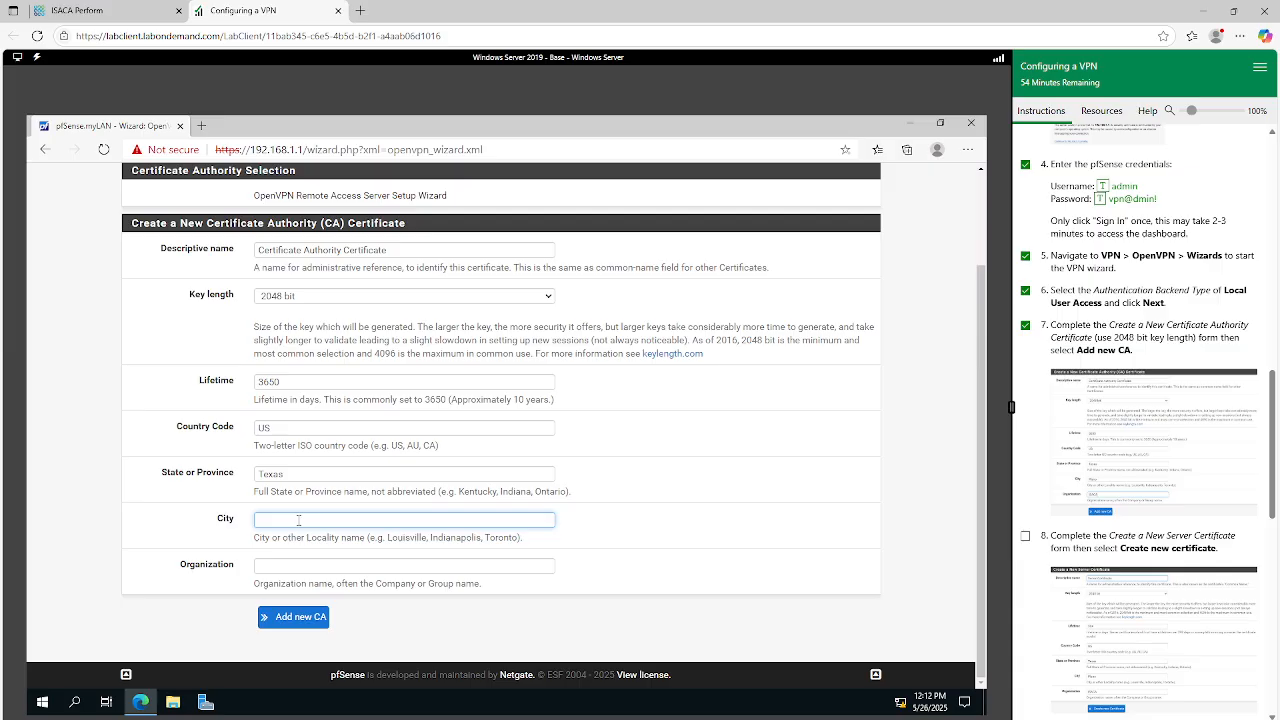
text(Plano)
click(272, 567)
text(ISACAQ)
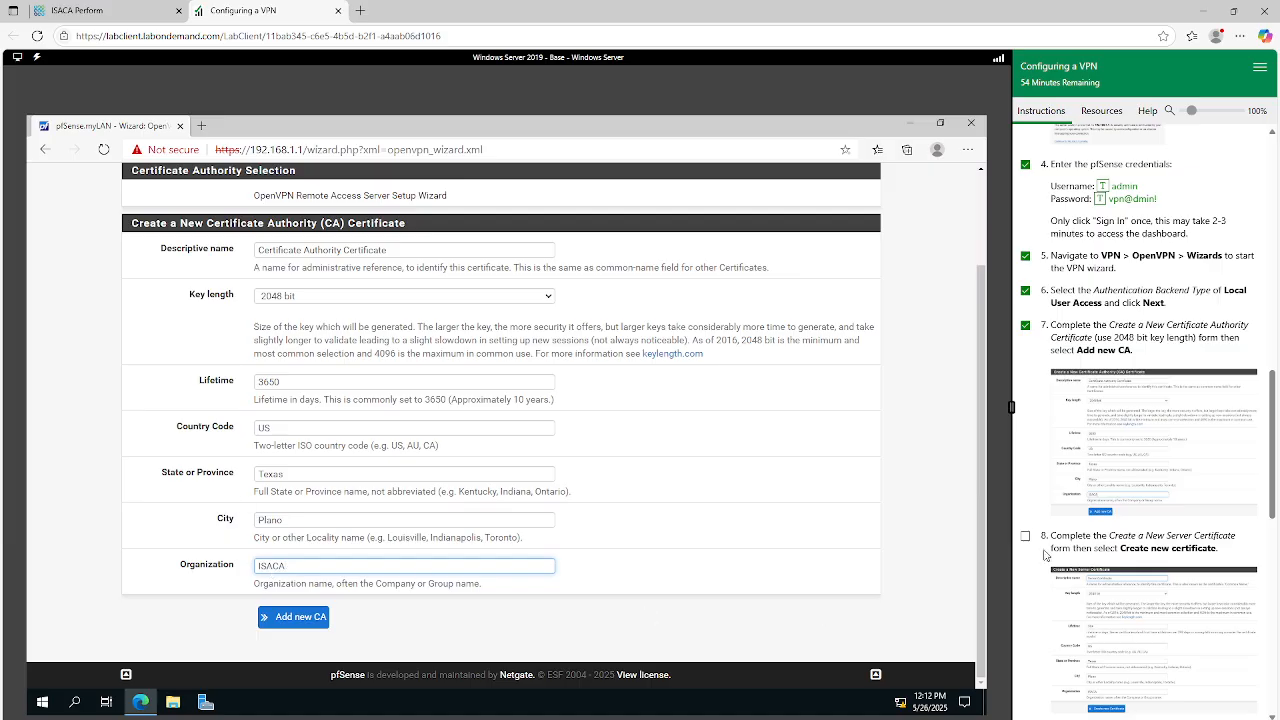
Compare the completed Certificate Authority form with the enlarged instruction example, and add the new CA.
click(1113, 457)
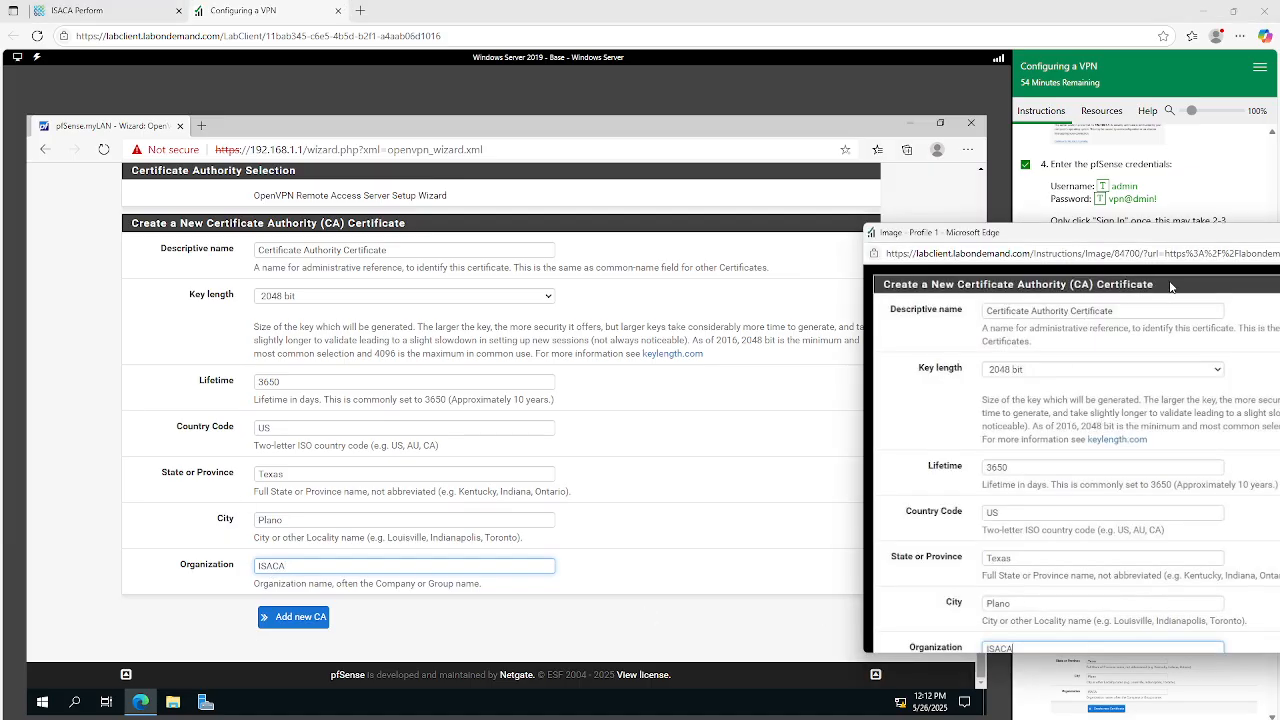
drag(1170, 285, 1061, 214)
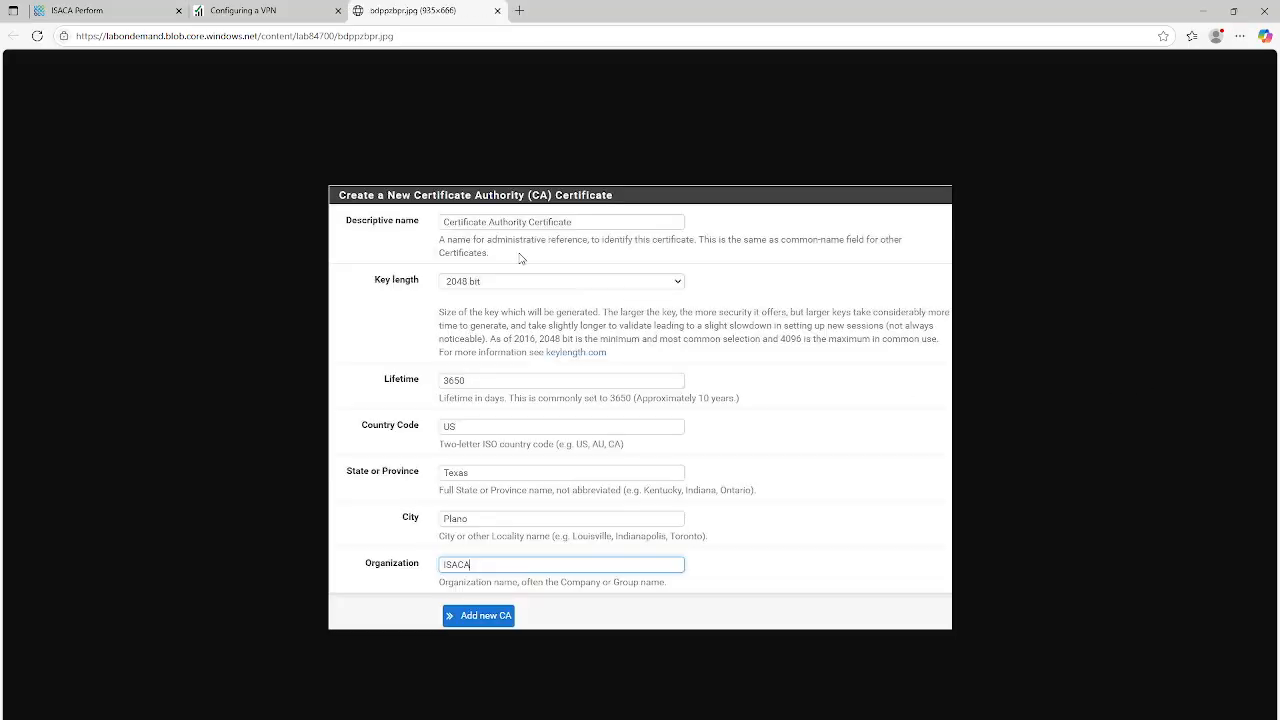
click(281, 15)
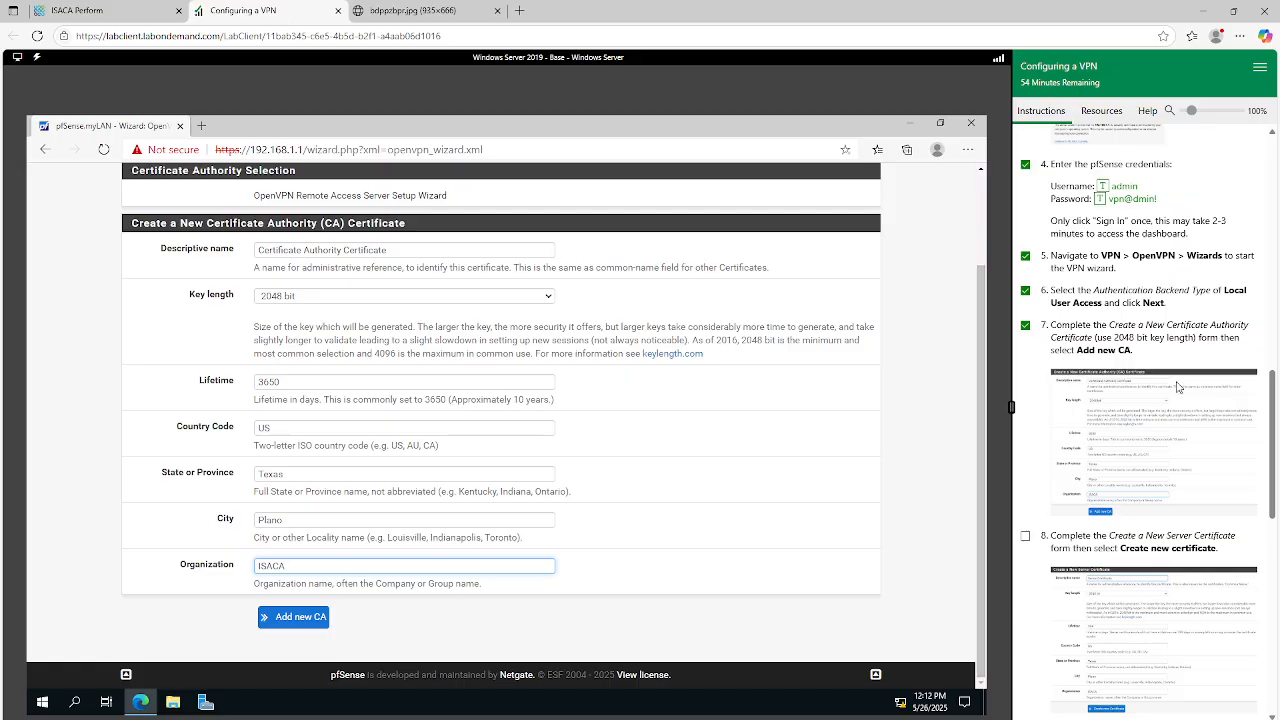
click(1157, 417)
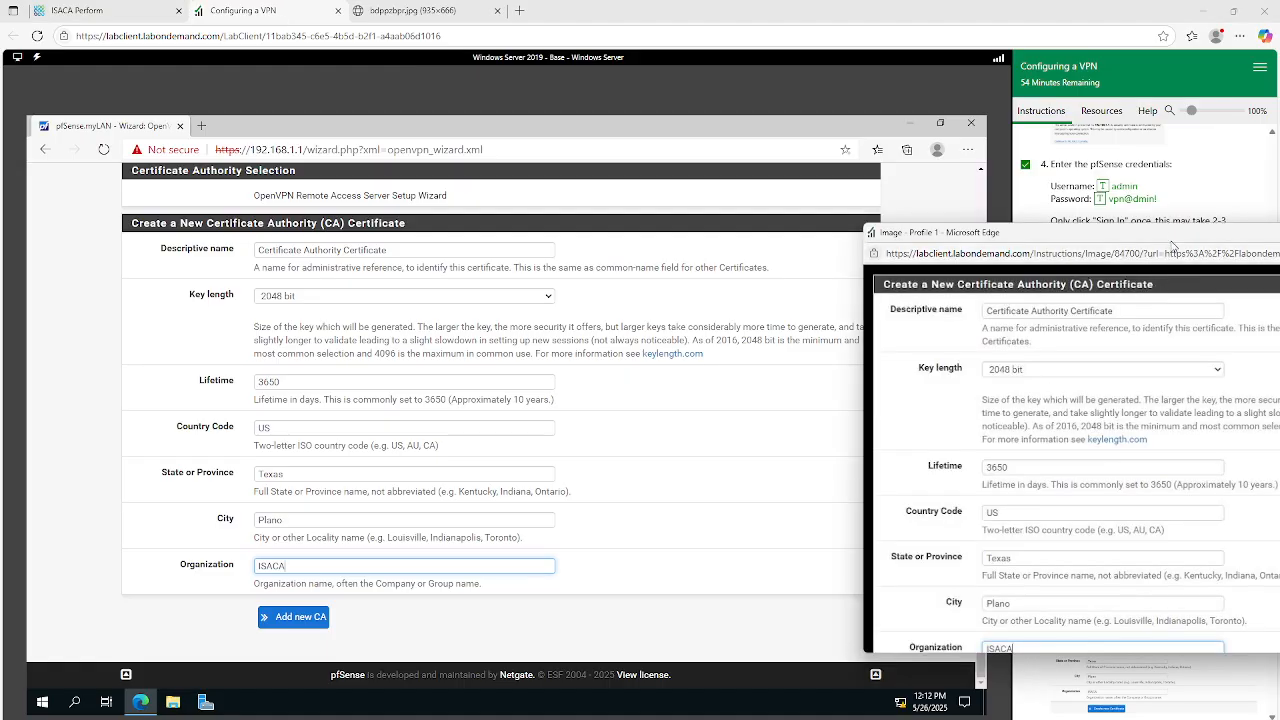
drag(1248, 236, 1108, 178)
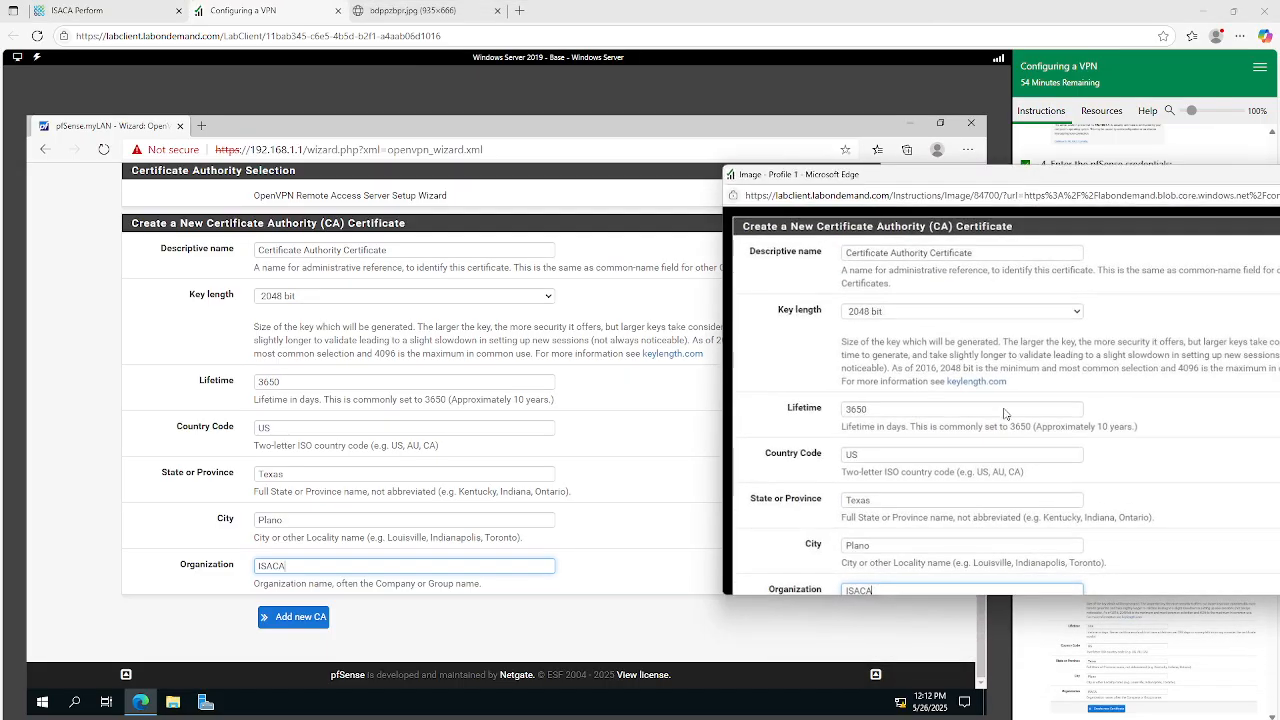
scroll(1007, 414, down, 1)
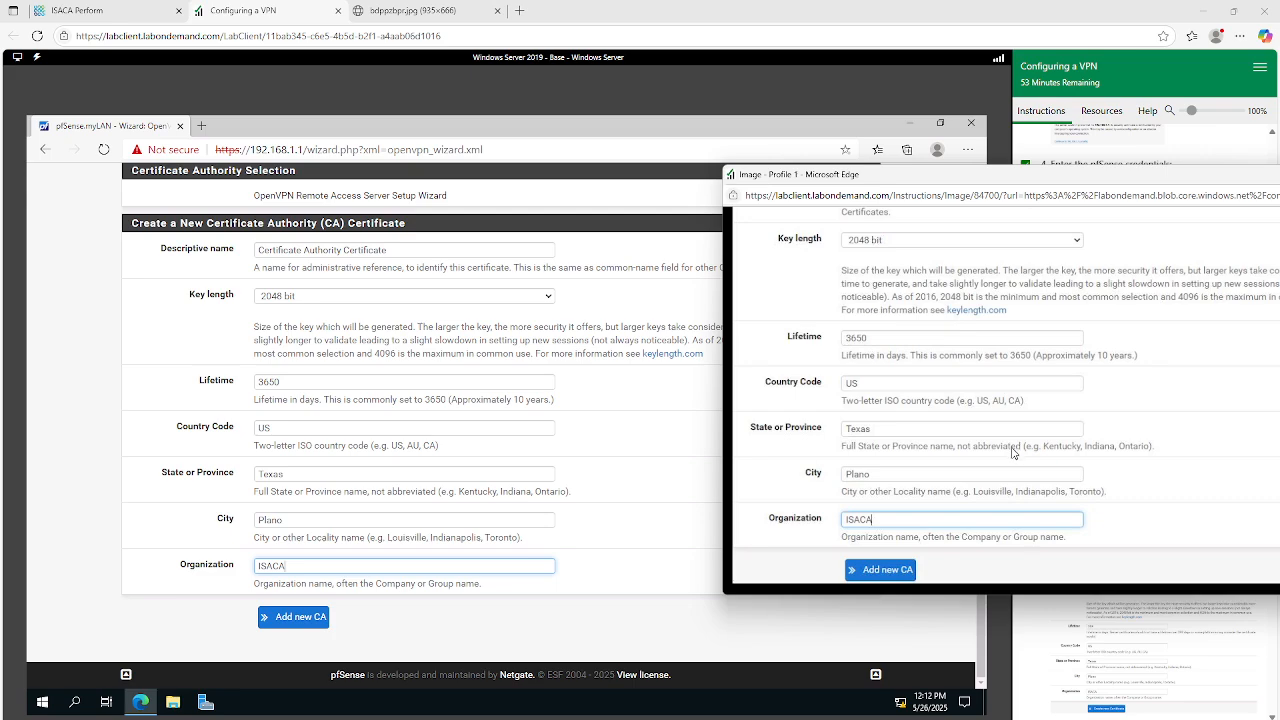
scroll(1014, 450, up, 1)
drag(1260, 179, 1135, 182)
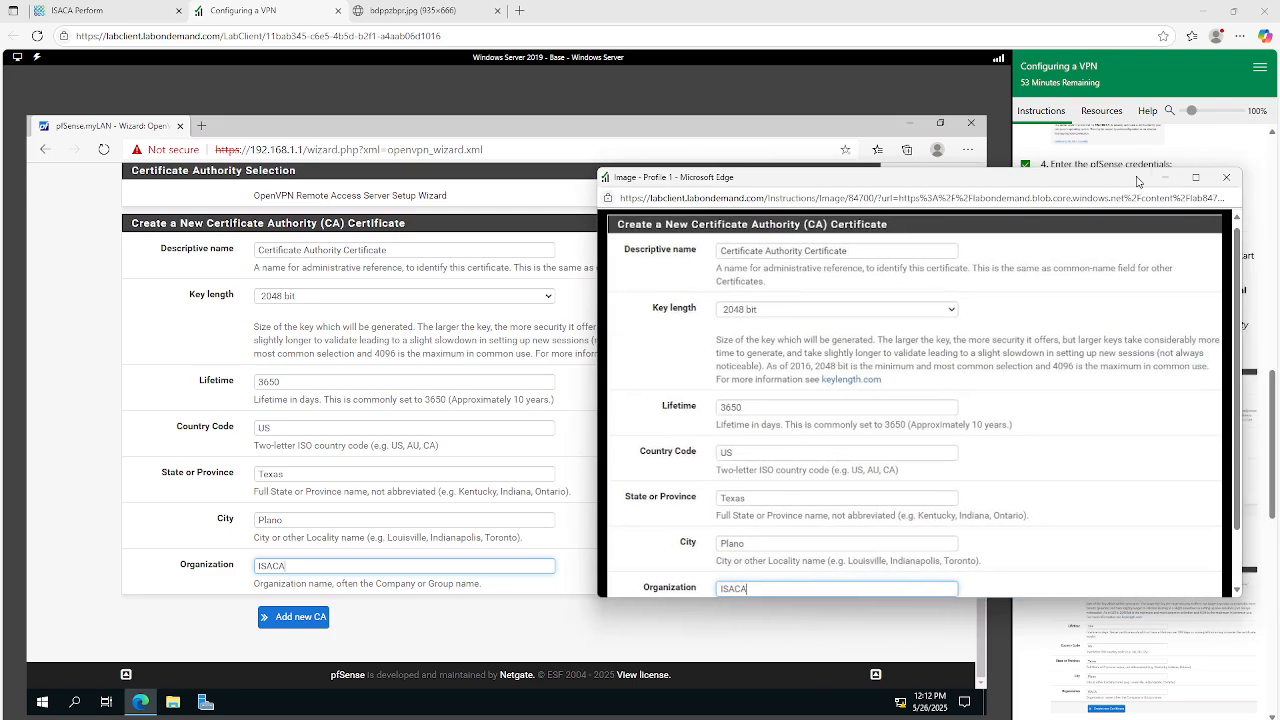
click(1222, 180)
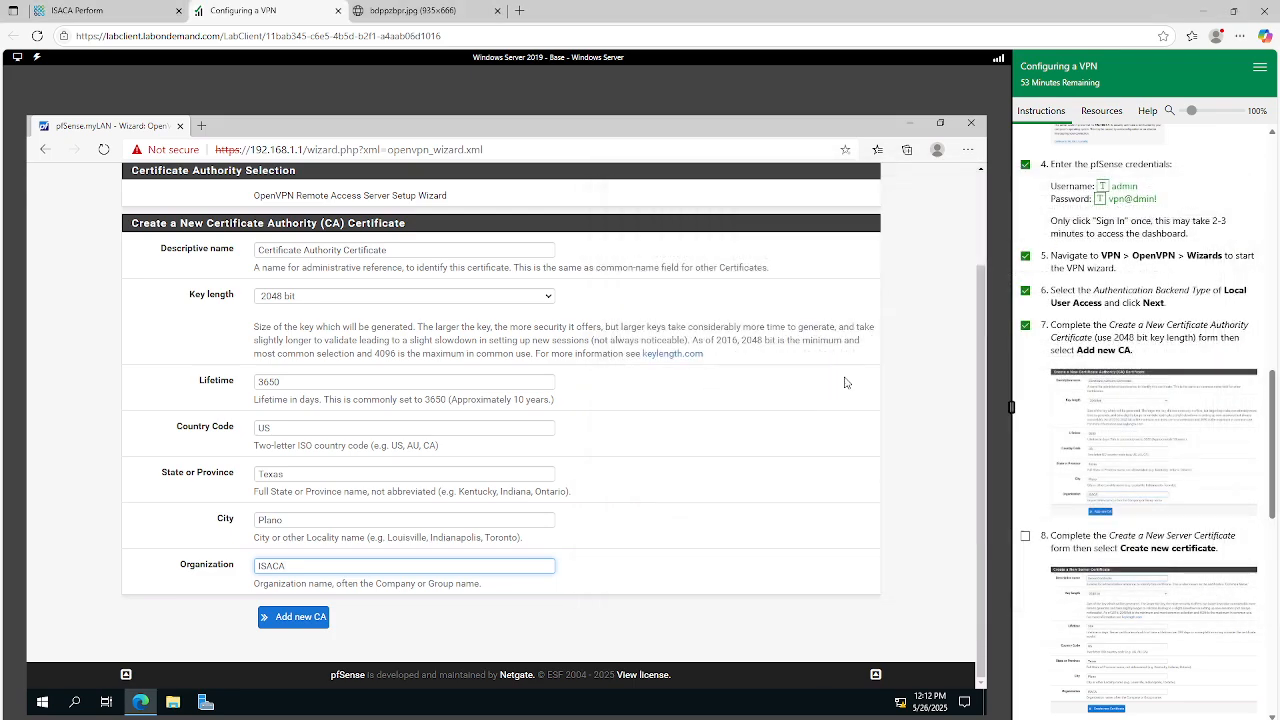
click(301, 617)
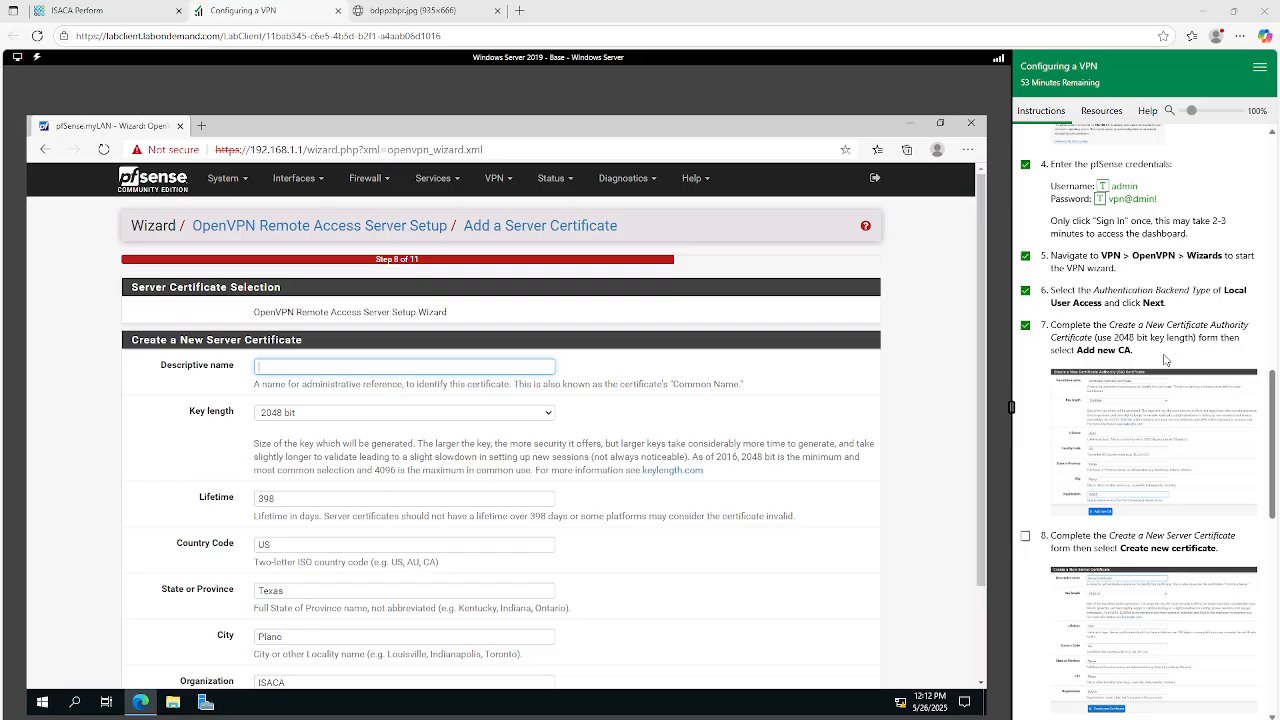
Mark instruction step 8 as done and review the enlarged example of the Server Certificate form's values.
scroll(1140, 369, down, 1)
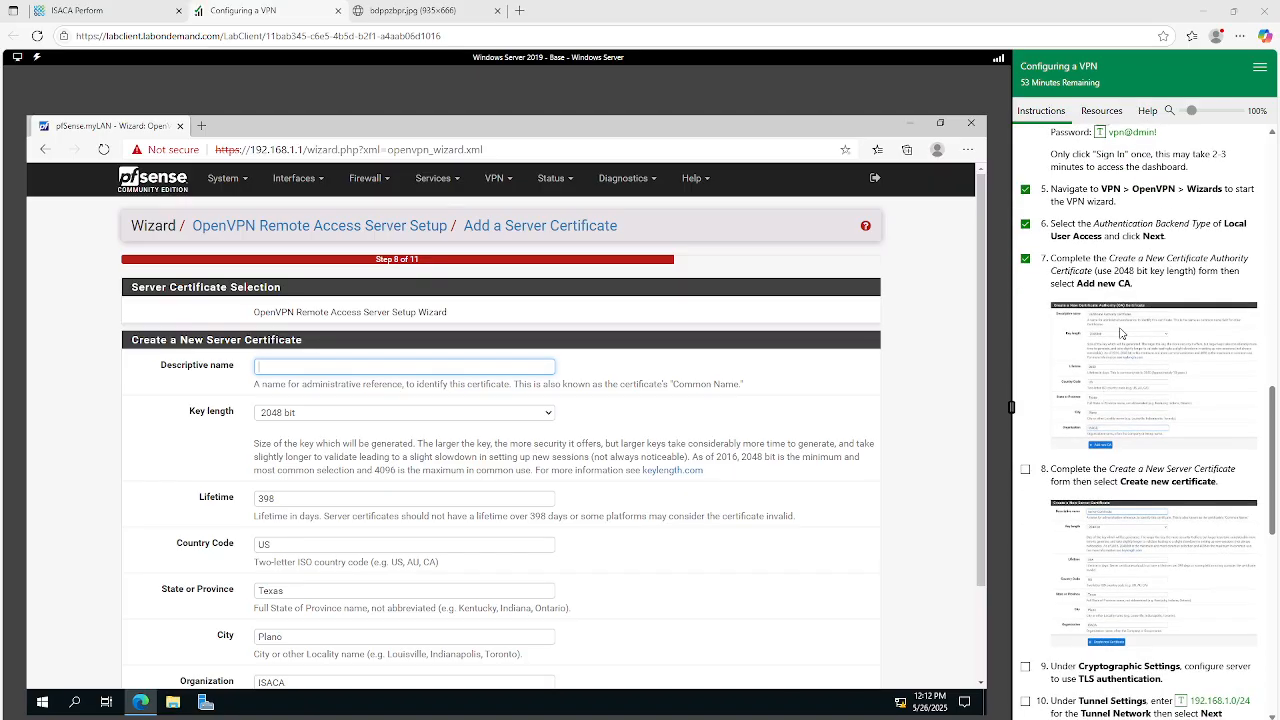
click(1026, 471)
scroll(314, 369, down, 1)
scroll(314, 369, up, 1)
click(1131, 545)
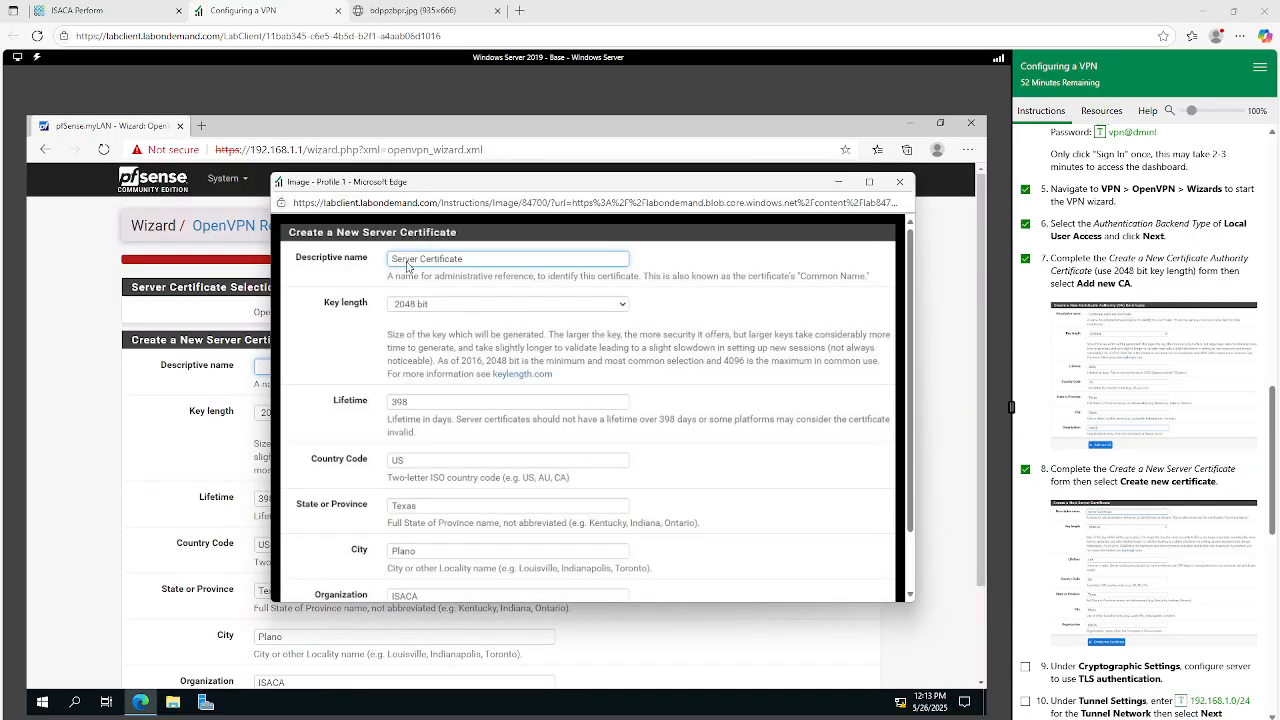
scroll(467, 439, down, 1)
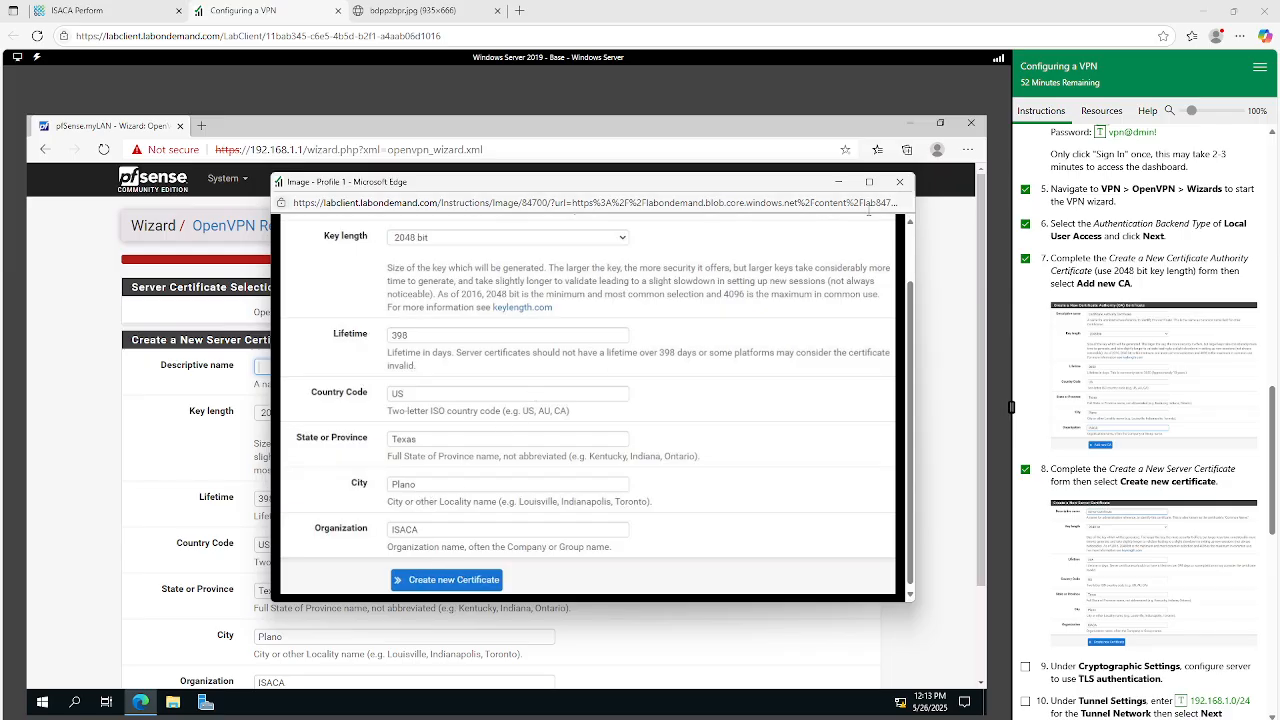
scroll(795, 270, up, 1)
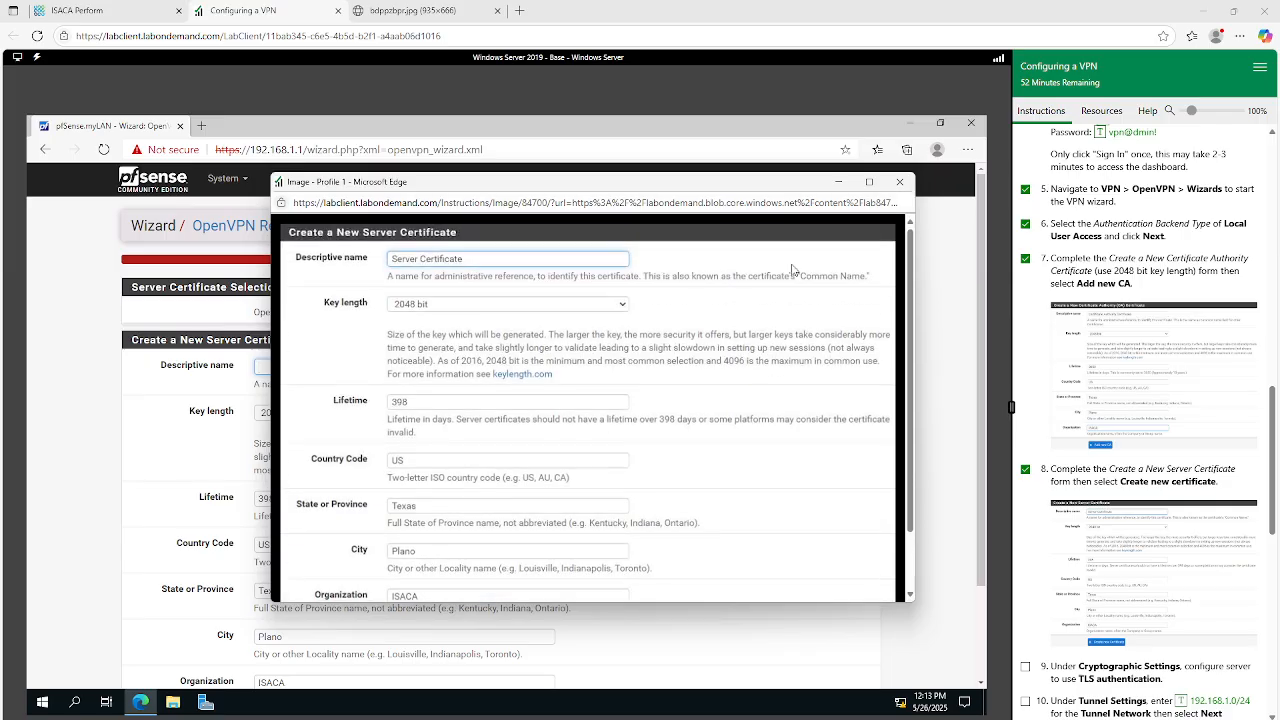
click(899, 182)
Enter Server Certificate as the descriptive name of the server certificate and create the certificate.
click(388, 366)
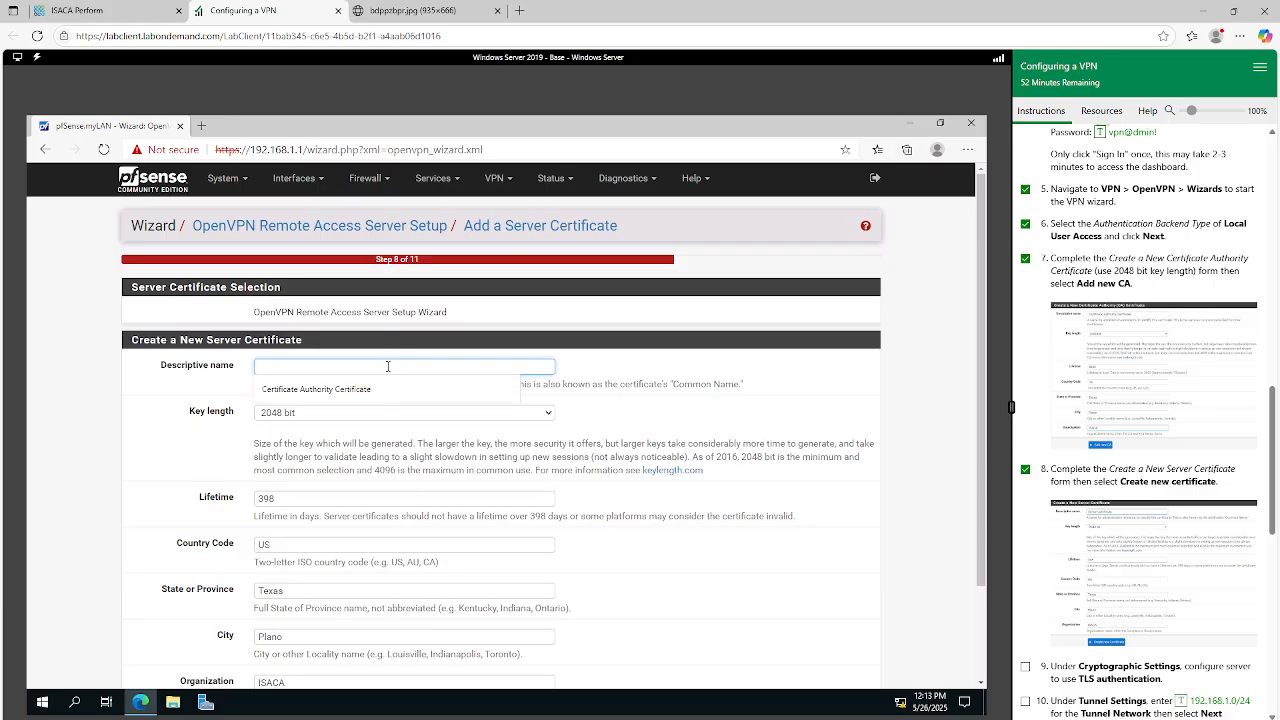
text(Serveer)
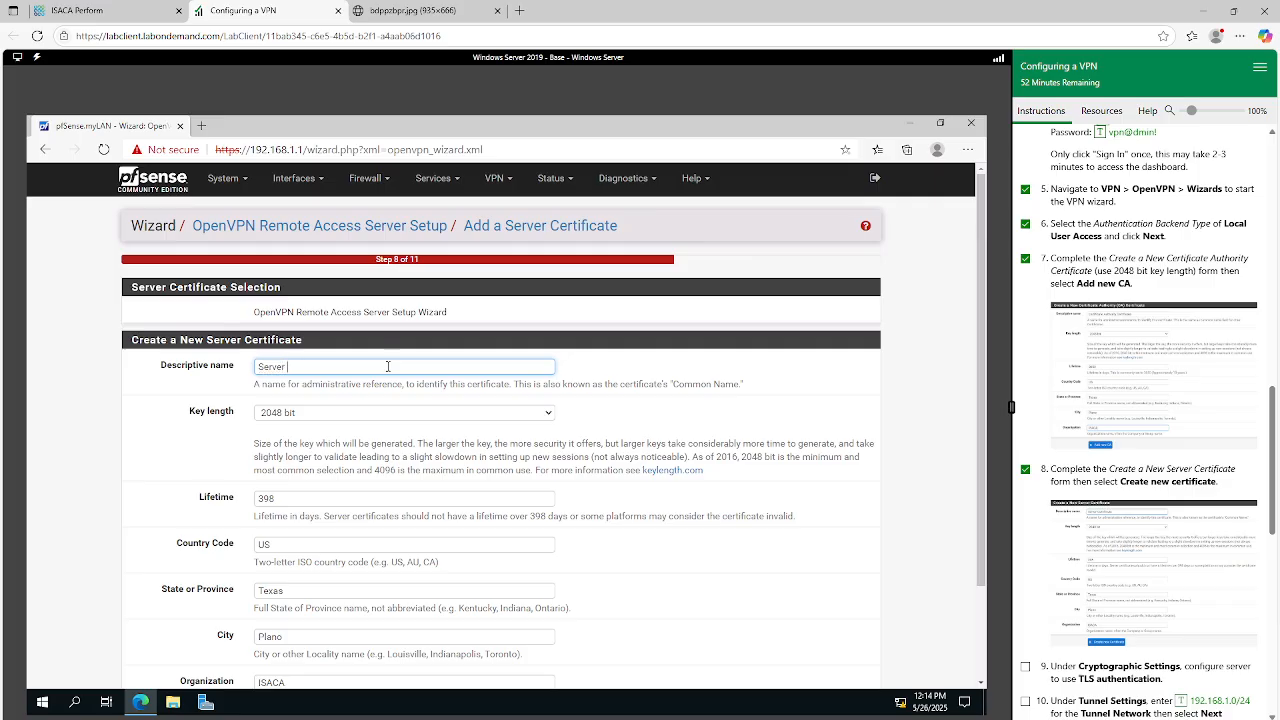
text( Certificate)
scroll(413, 421, down, 2)
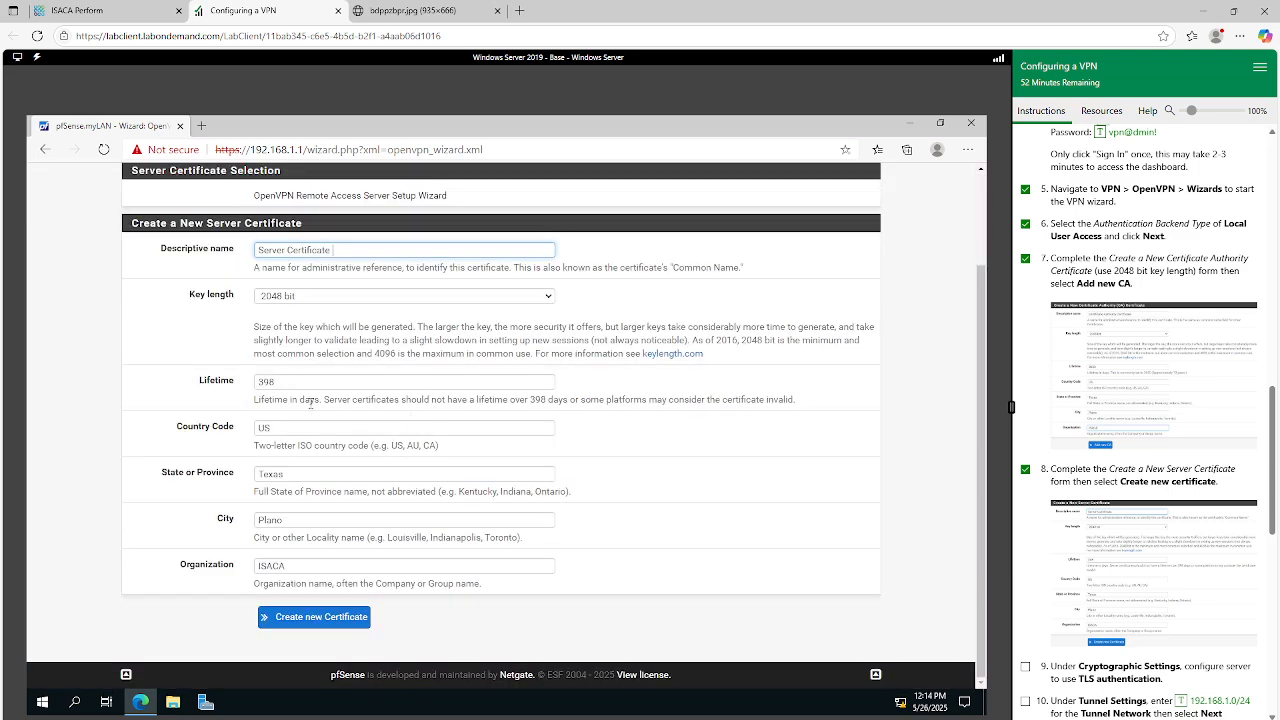
click(294, 620)
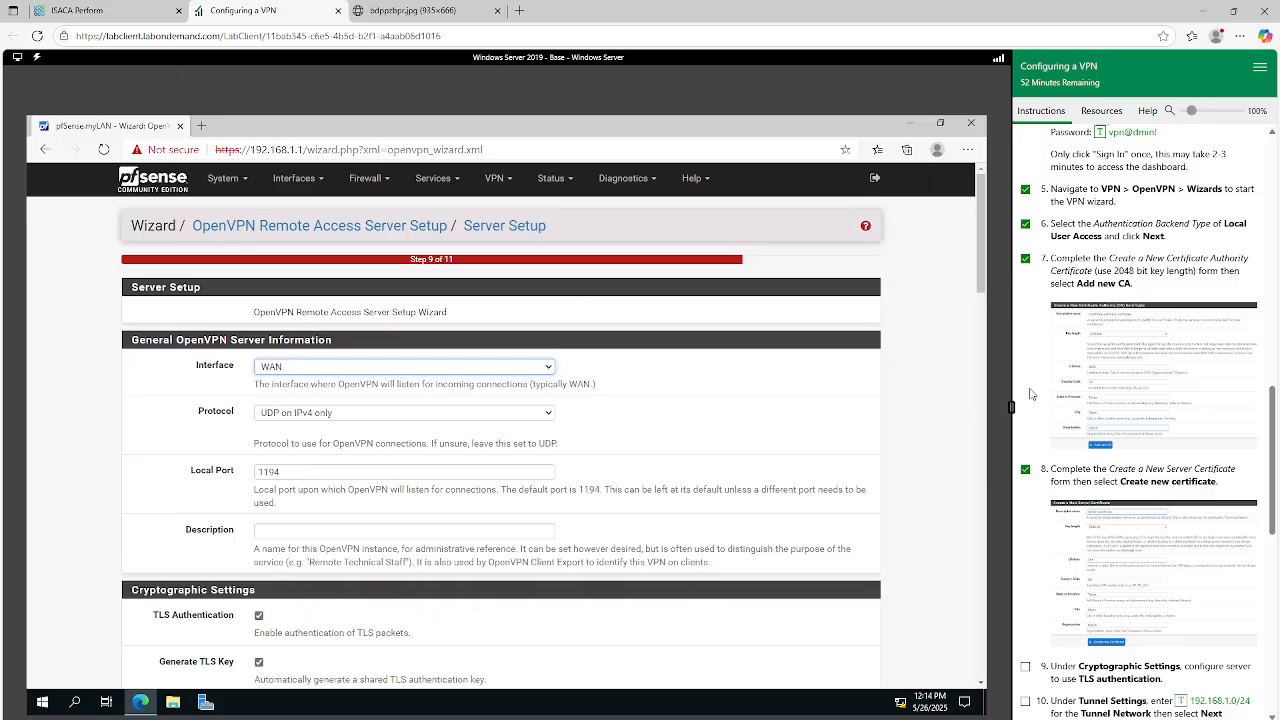
Mark instruction step 9 as done and check the TLS Authentication option in the server's Cryptographic Settings.
scroll(1030, 395, down, 3)
click(1026, 334)
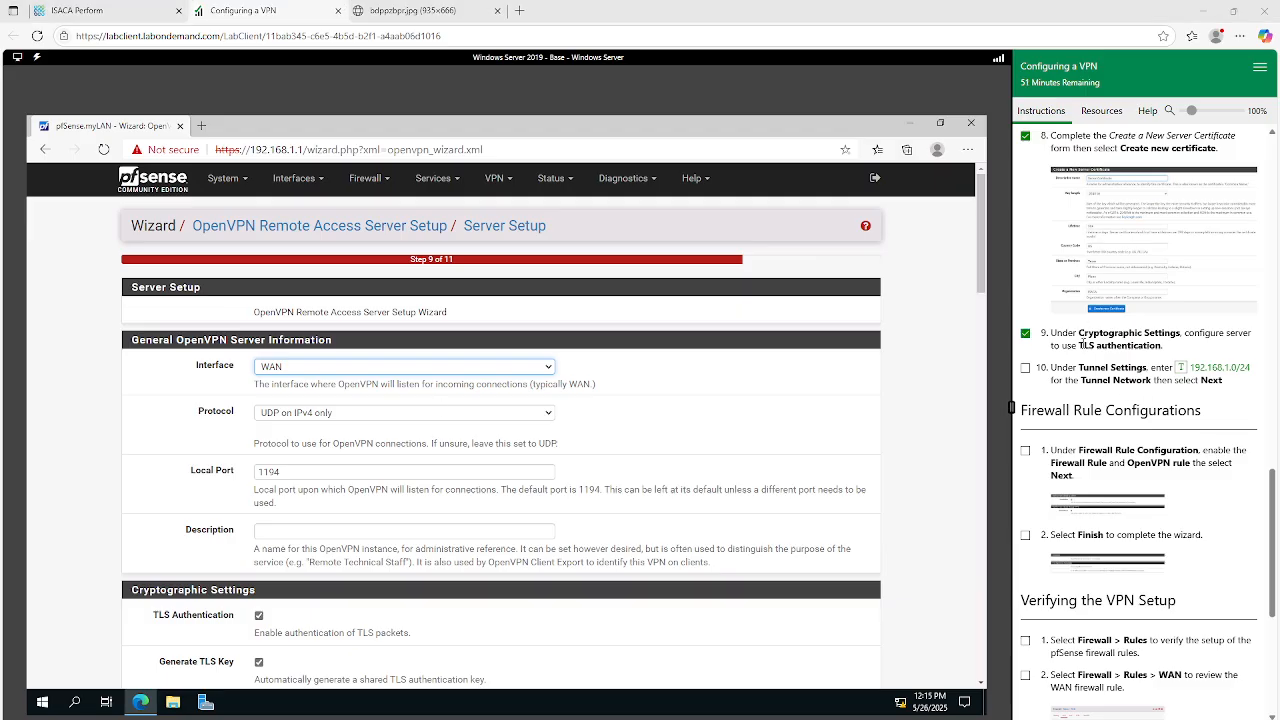
drag(1081, 345, 1128, 347)
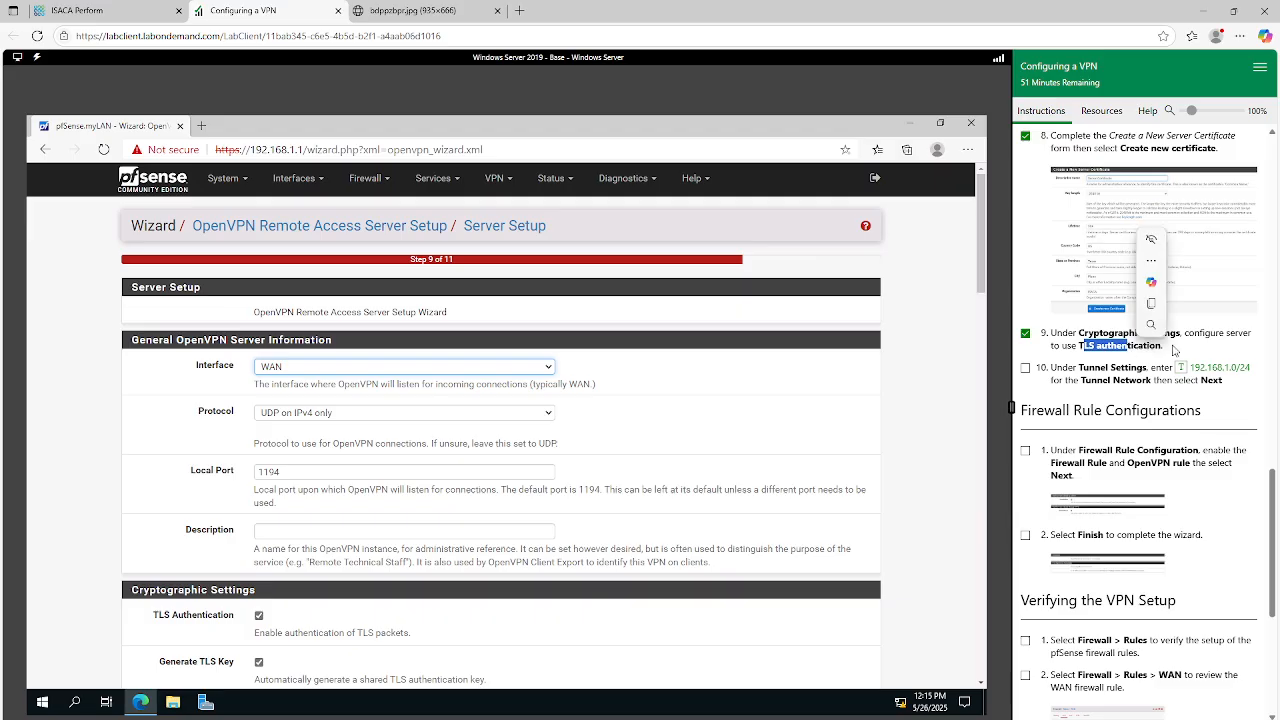
click(1174, 349)
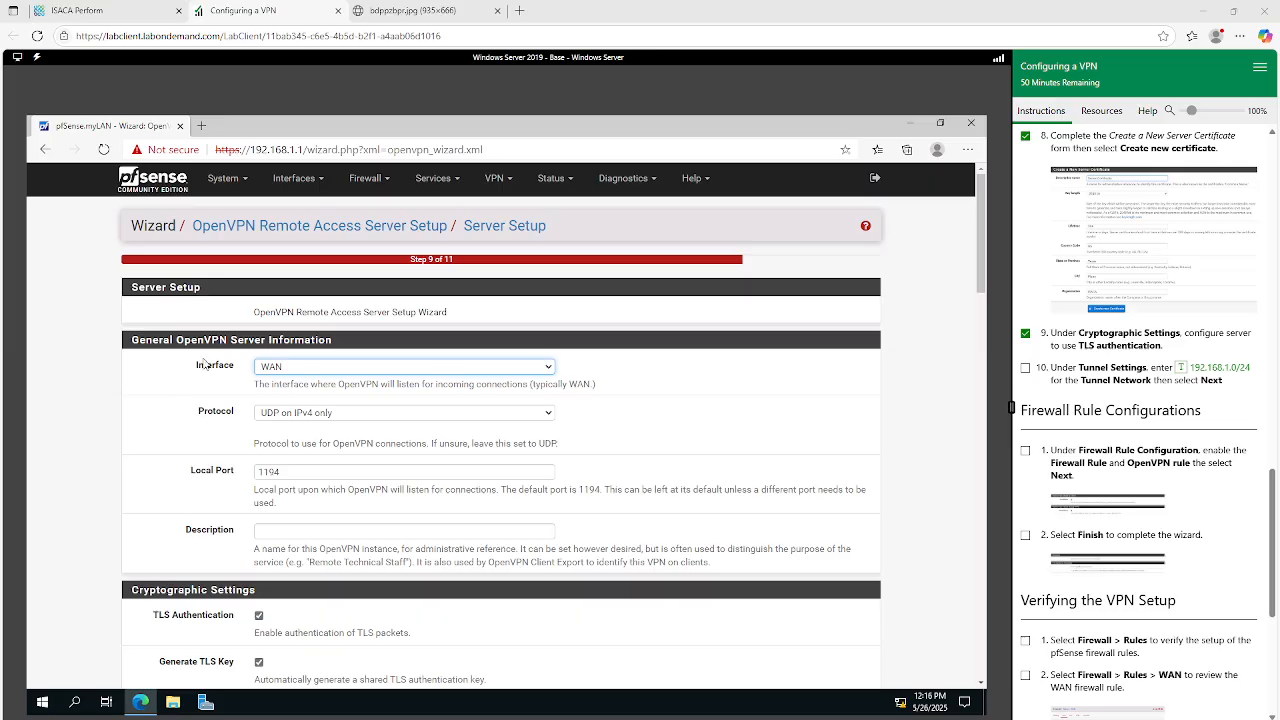
scroll(216, 374, down, 2)
scroll(216, 374, up, 2)
scroll(216, 400, down, 2)
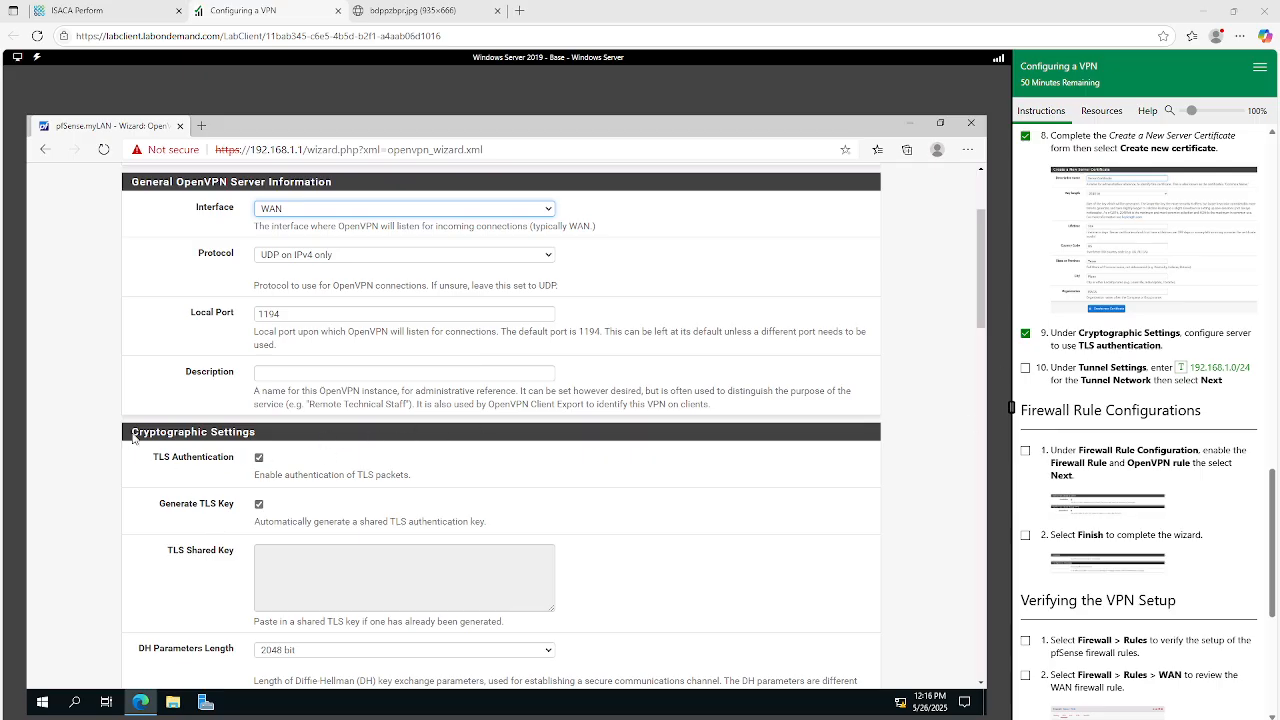
drag(132, 431, 277, 436)
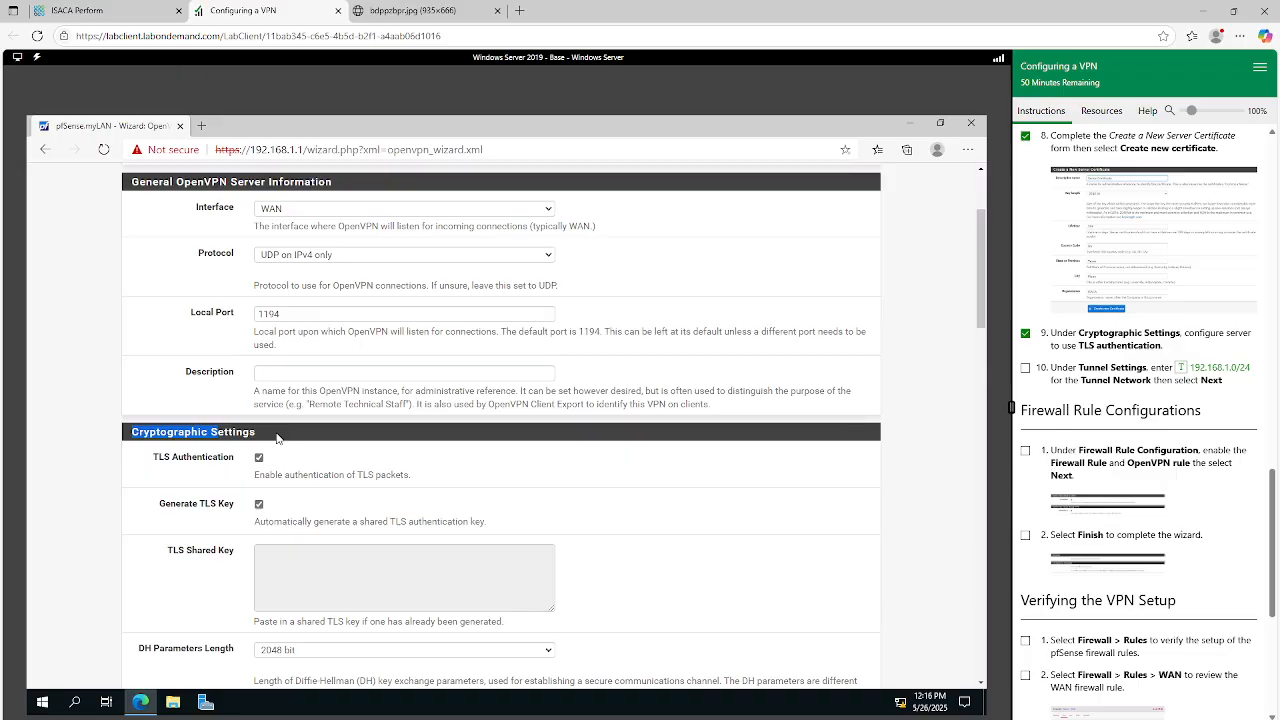
scroll(296, 505, down, 3)
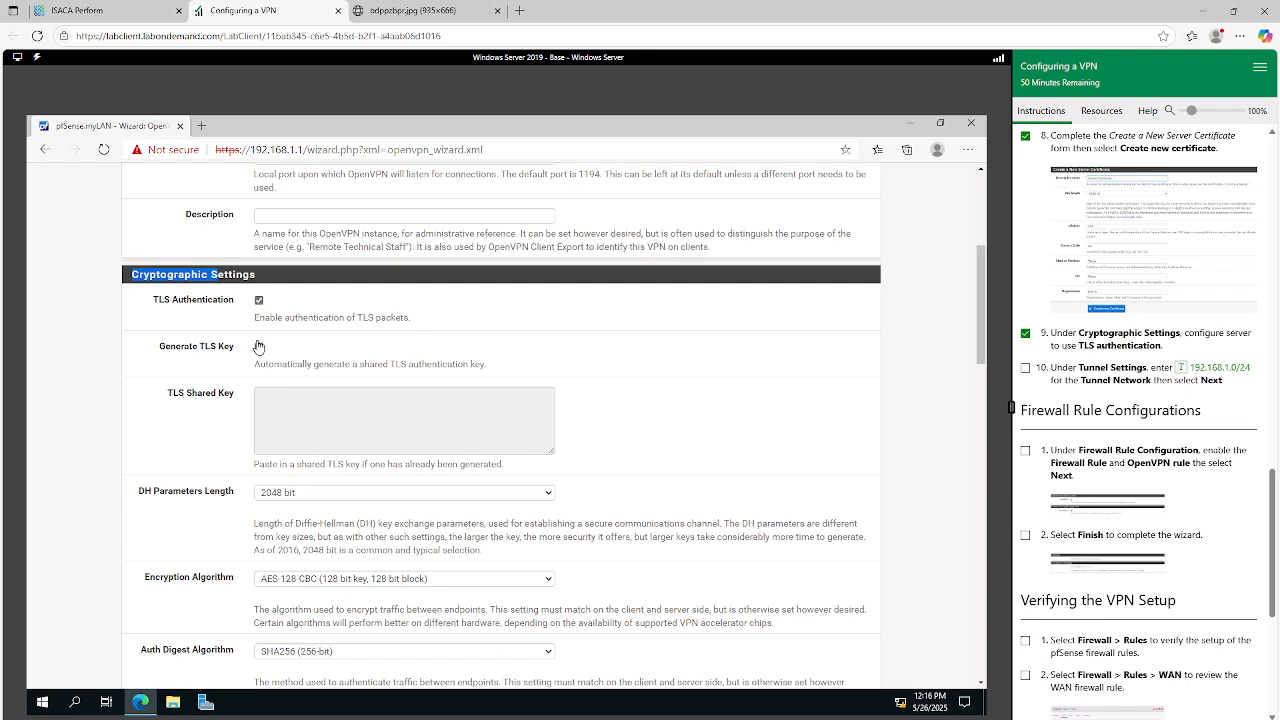
Mark instruction step 10 as done and set the Tunnel Network in Tunnel Settings to 192.168.1.0/24.
scroll(292, 393, down, 9)
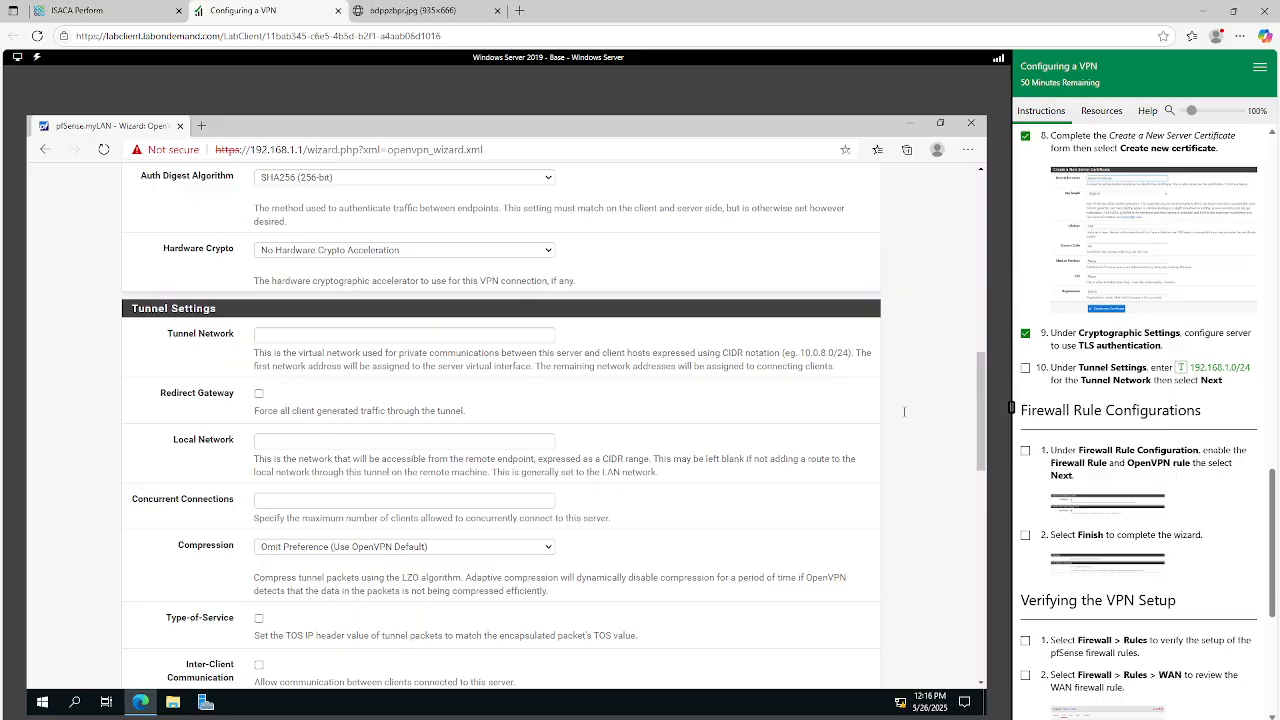
click(1025, 368)
drag(1030, 368, 1240, 396)
click(1248, 398)
click(272, 336)
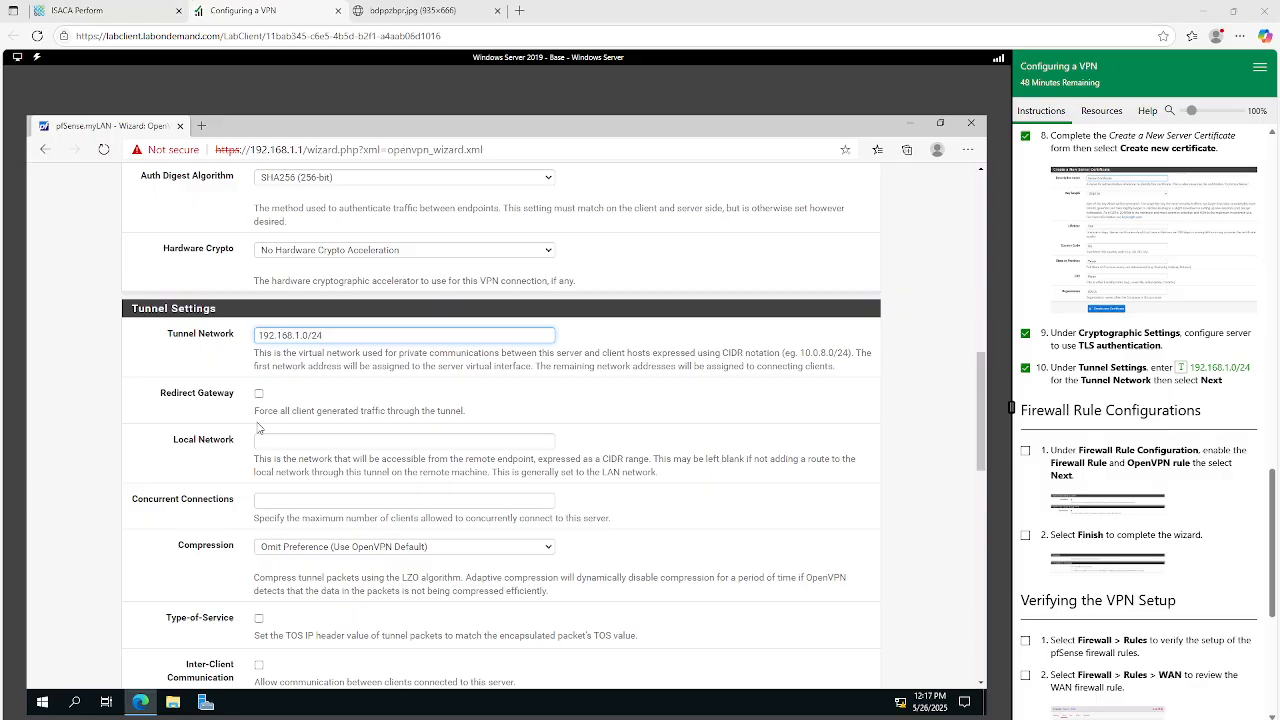
Submit the OpenVPN server setup and proceed to the Firewall Rule Configuration page.
drag(323, 336, 212, 340)
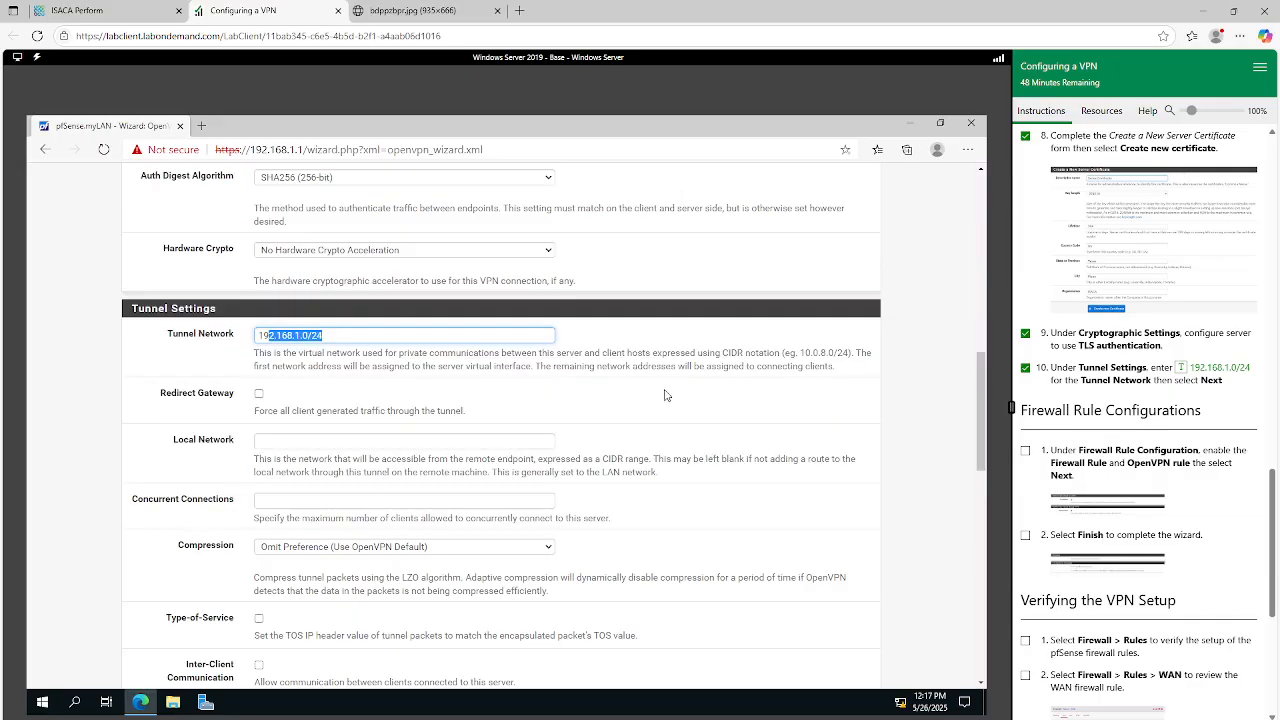
scroll(500, 415, down, 3)
scroll(505, 427, down, 10)
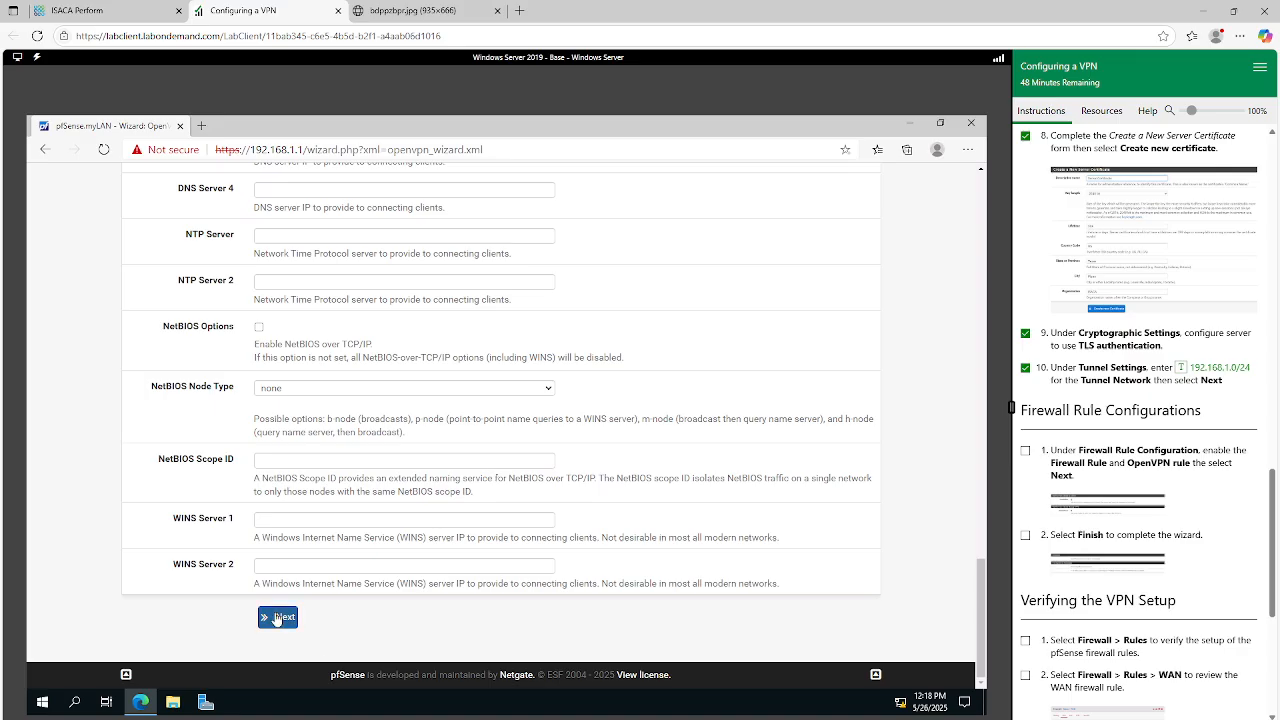
click(278, 618)
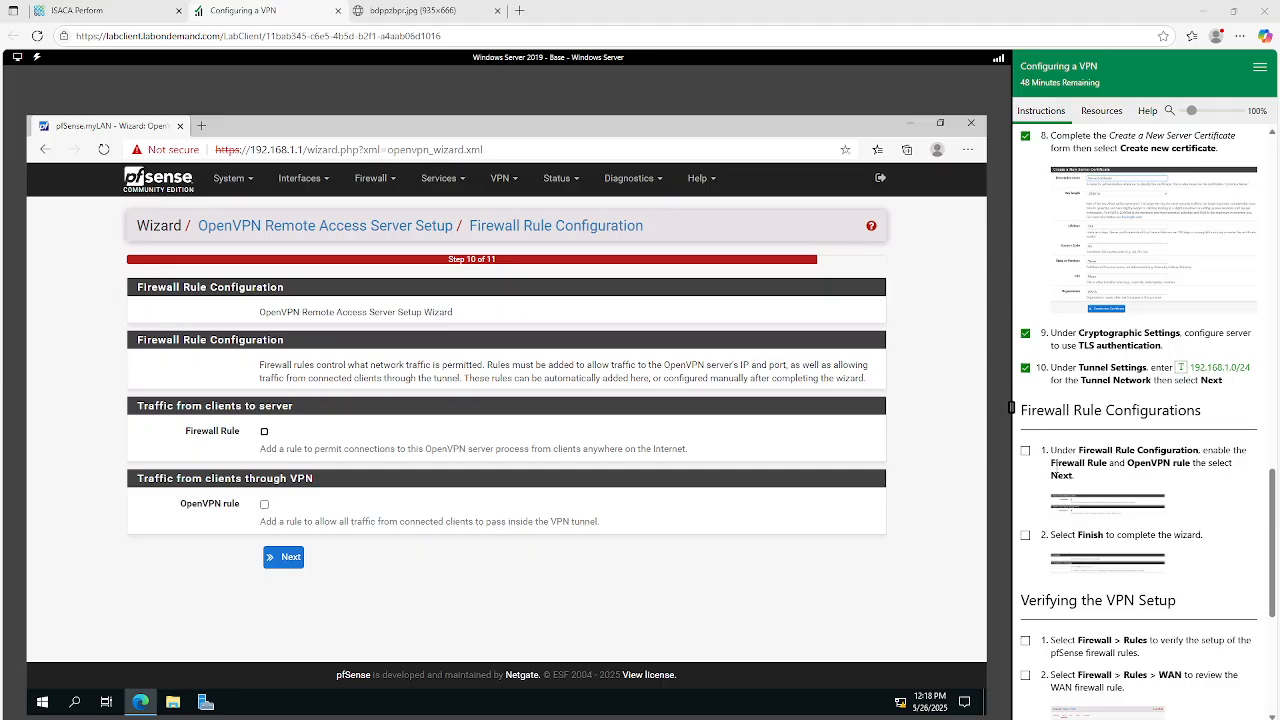
Mark Firewall Rule Configurations step 1 as done, enable the Firewall Rule and OpenVPN rule, and proceed in the wizard.
click(1024, 452)
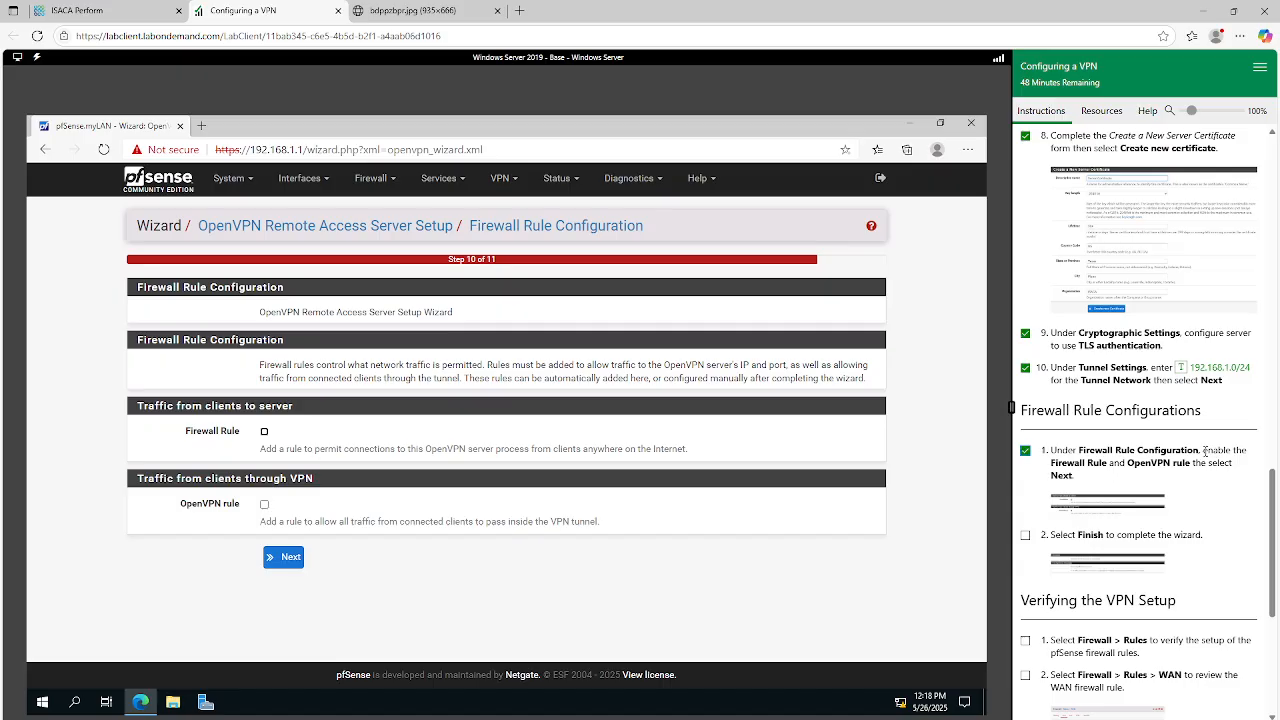
drag(1205, 452, 1230, 466)
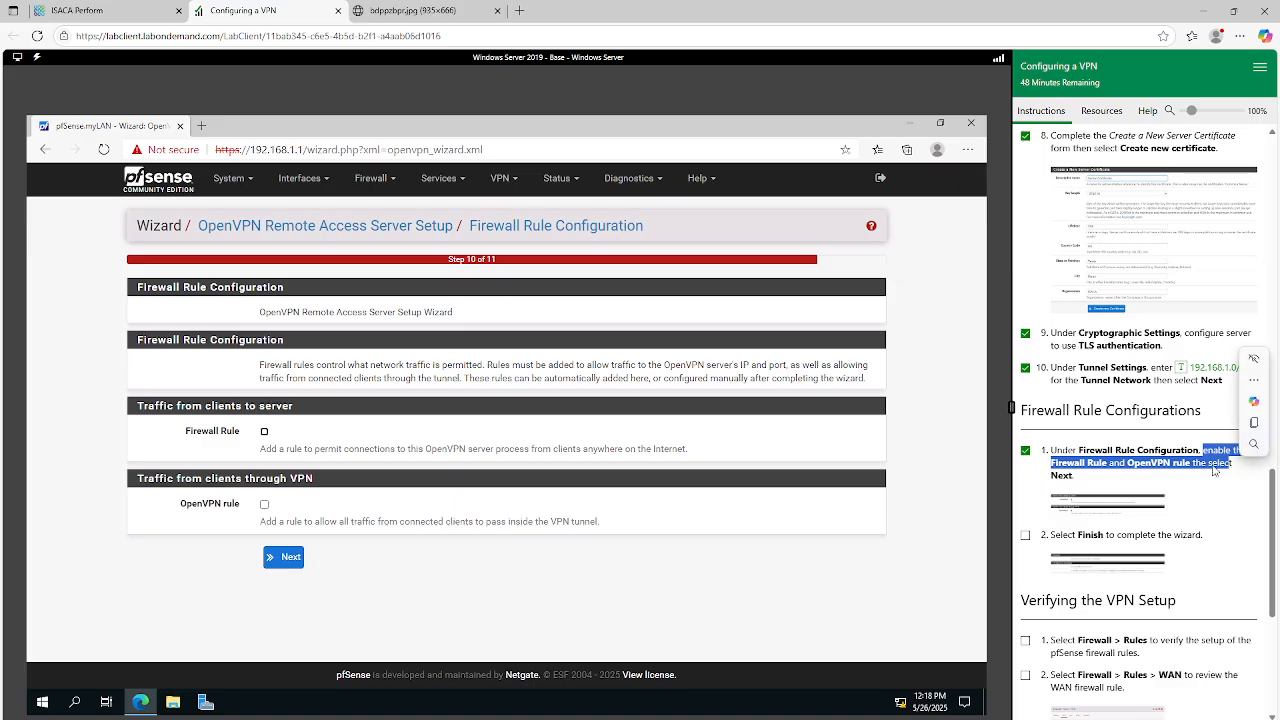
click(1240, 455)
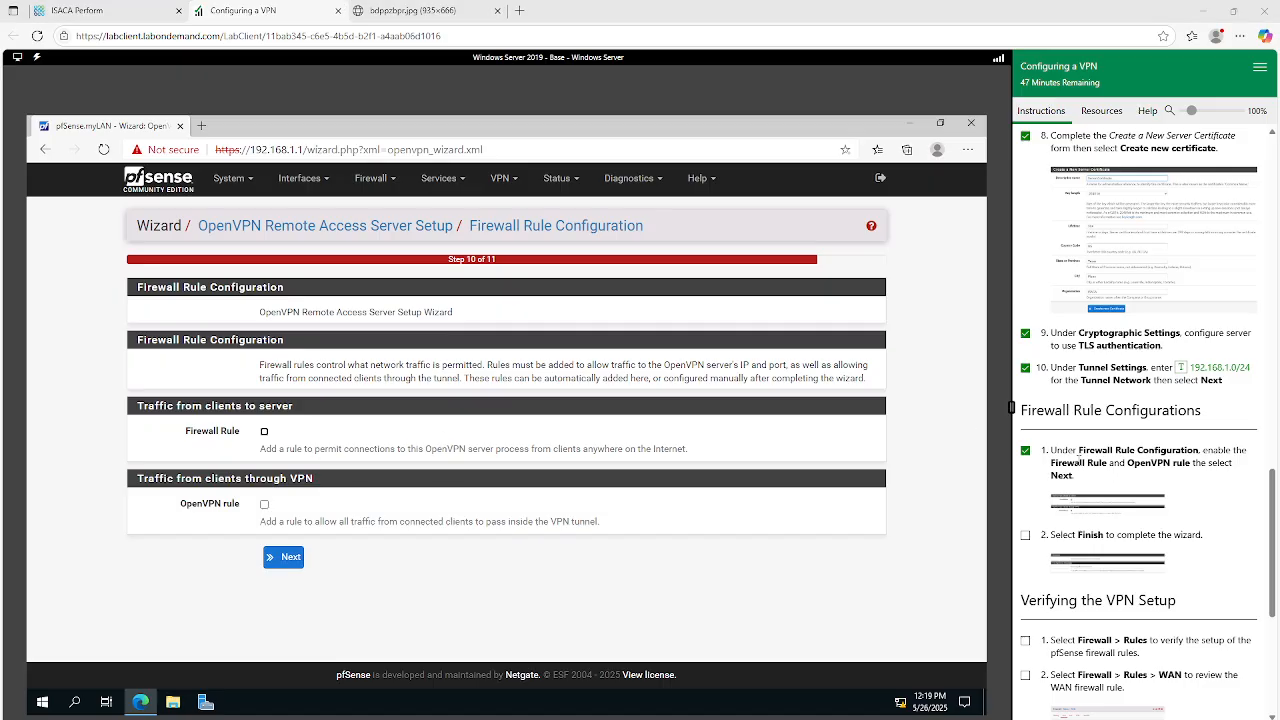
click(265, 432)
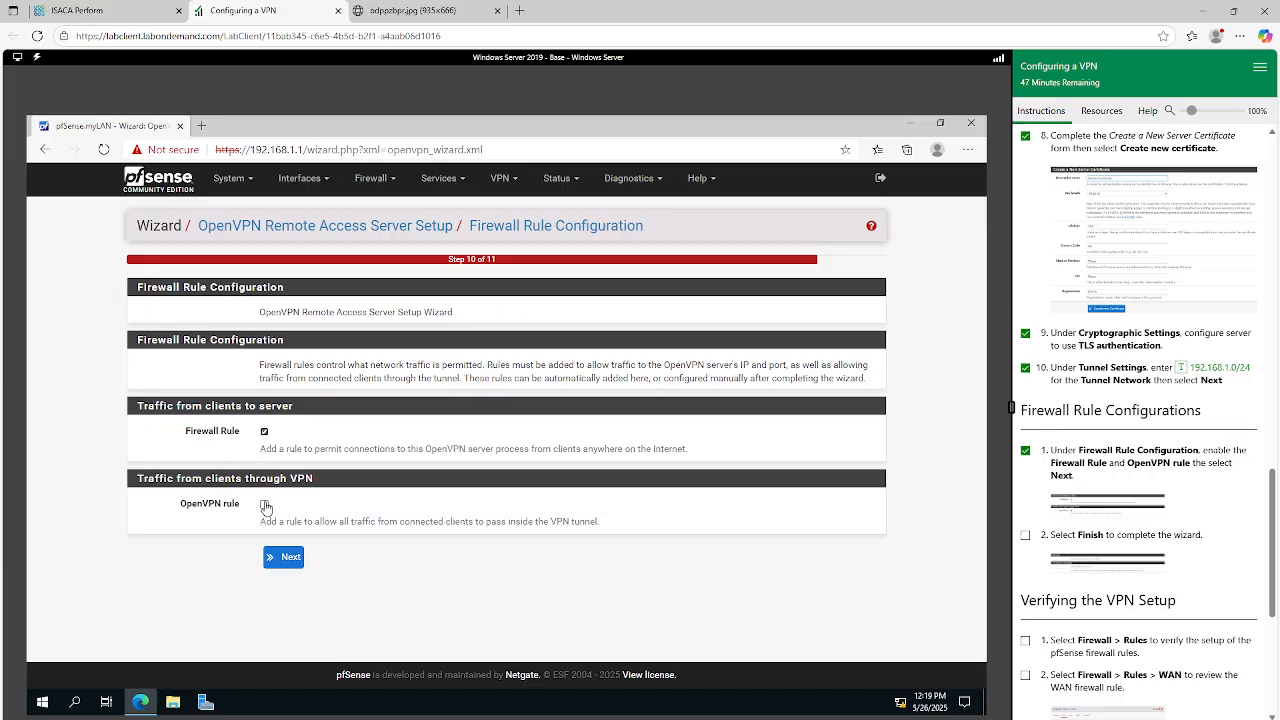
click(265, 504)
drag(1080, 450, 1203, 451)
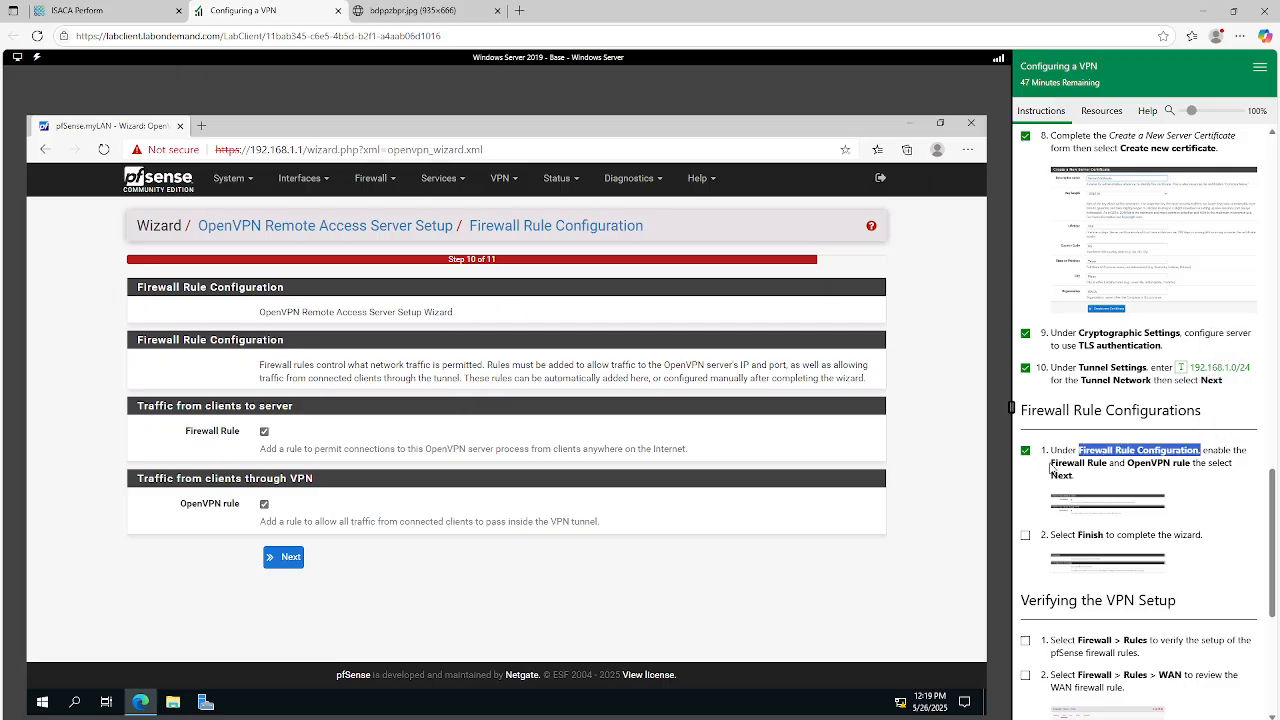
drag(1128, 463, 1191, 464)
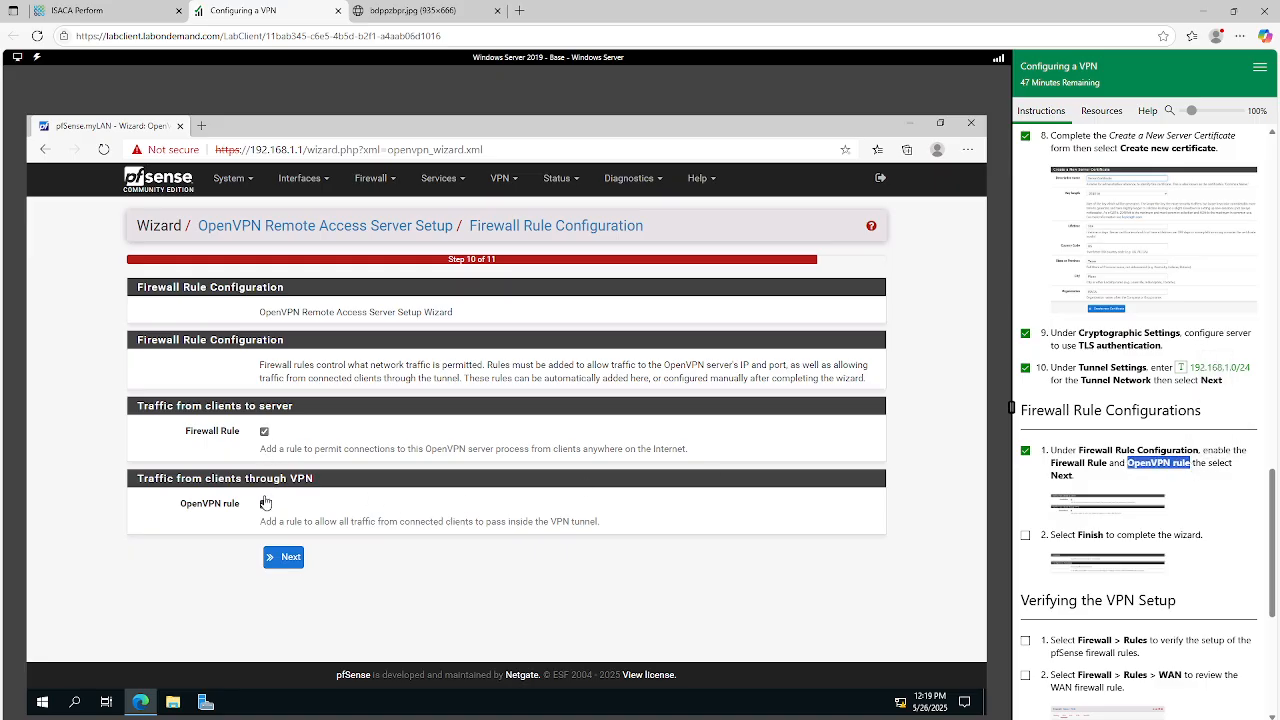
click(286, 563)
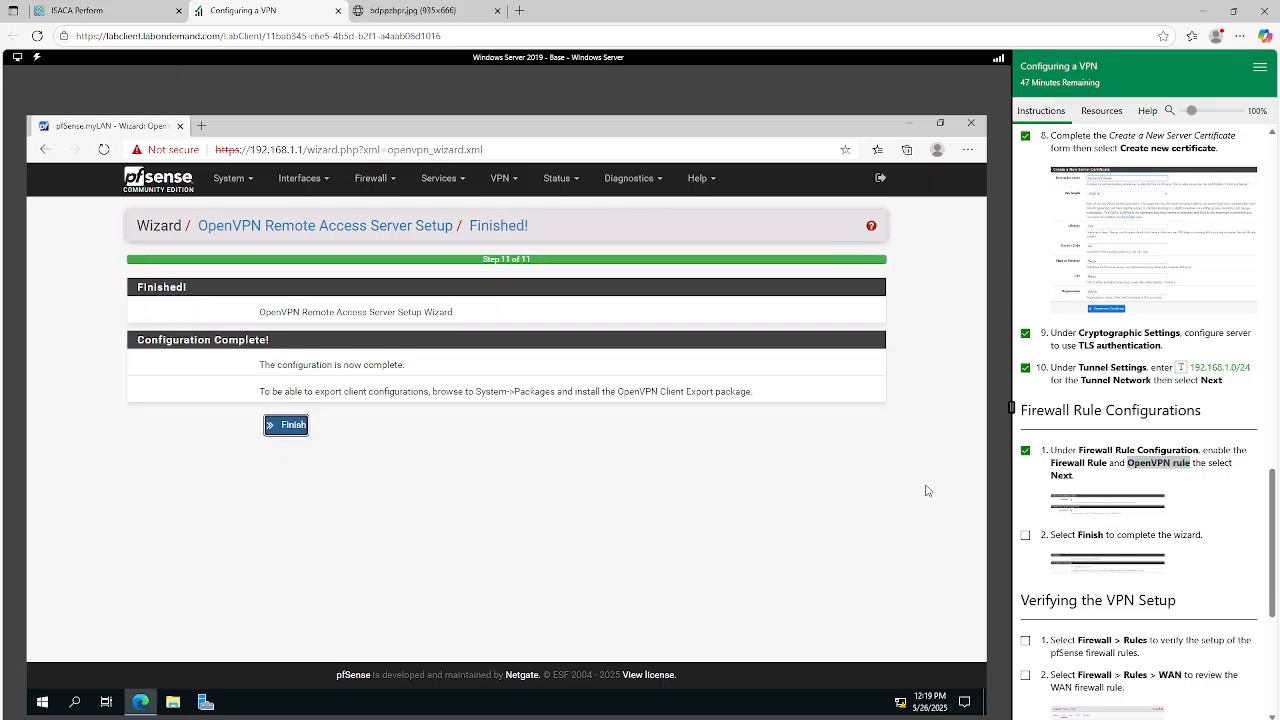
Mark Firewall Rule Configurations step 2 as done and finish the OpenVPN Remote Access Server Setup wizard.
click(1025, 535)
scroll(1106, 492, down, 1)
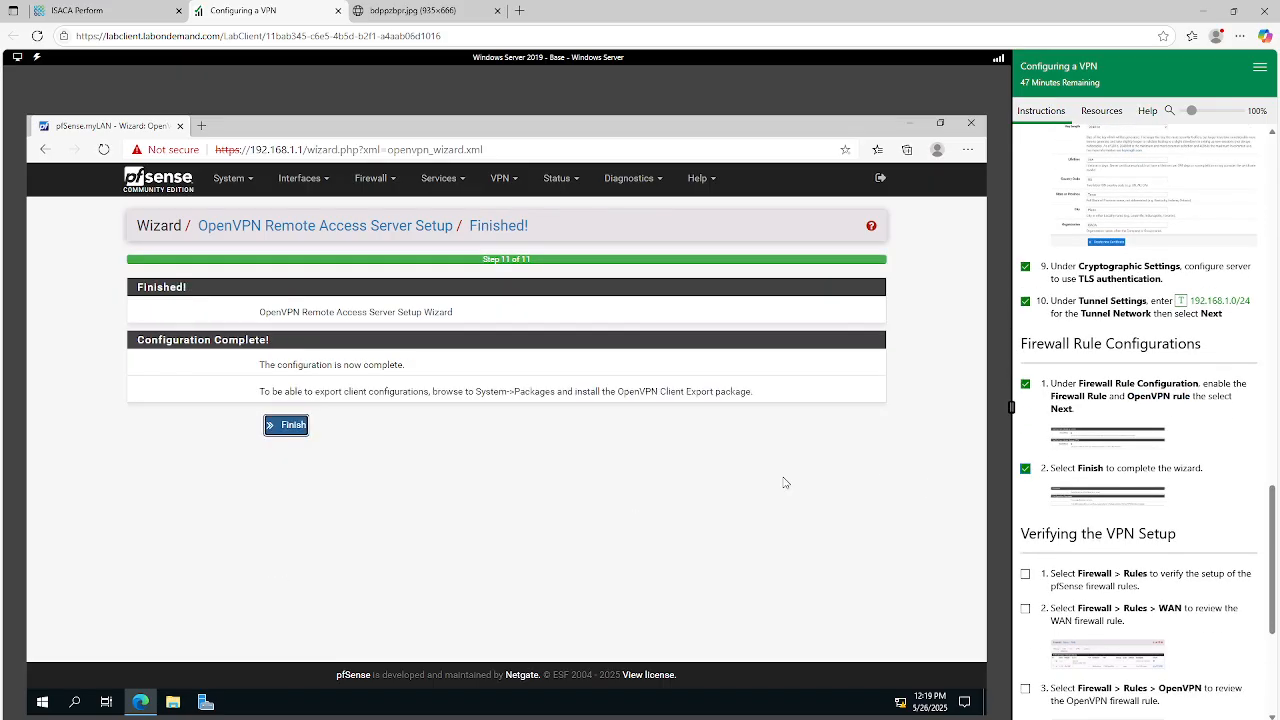
click(287, 426)
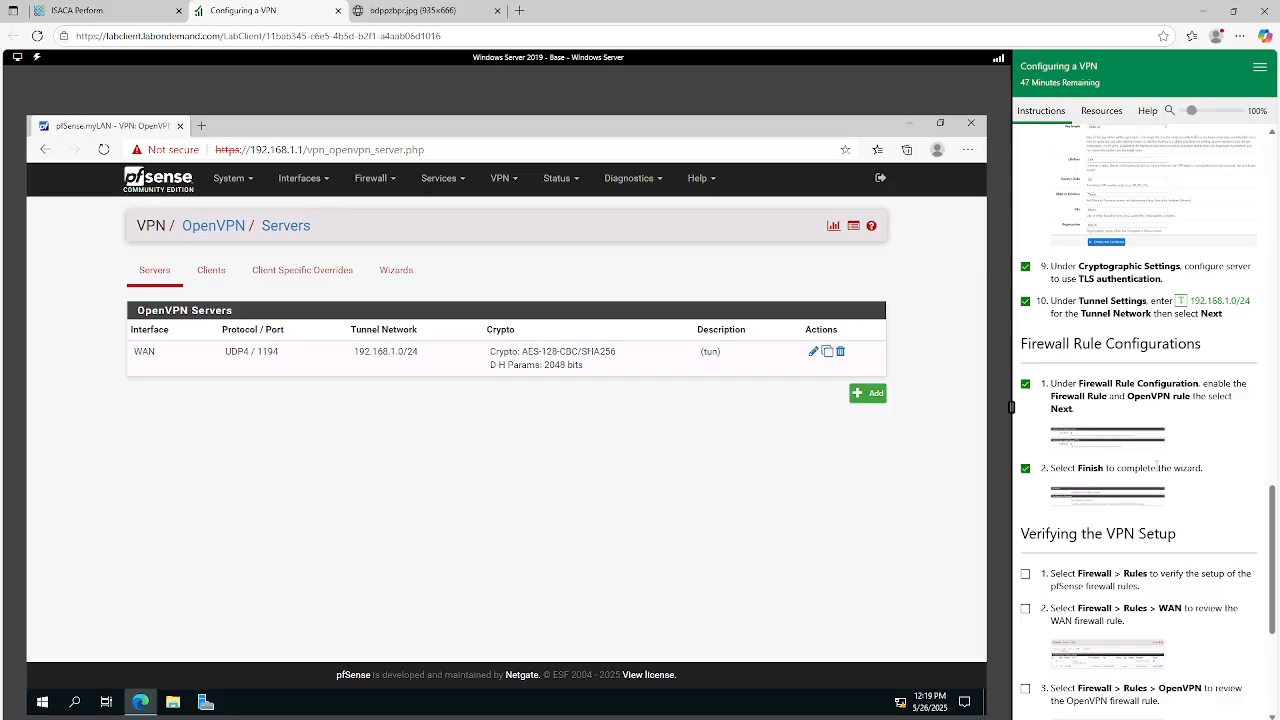
Mark step 1 of Verifying the VPN Setup as done and open the pfSense firewall rules.
scroll(1157, 467, up, 20)
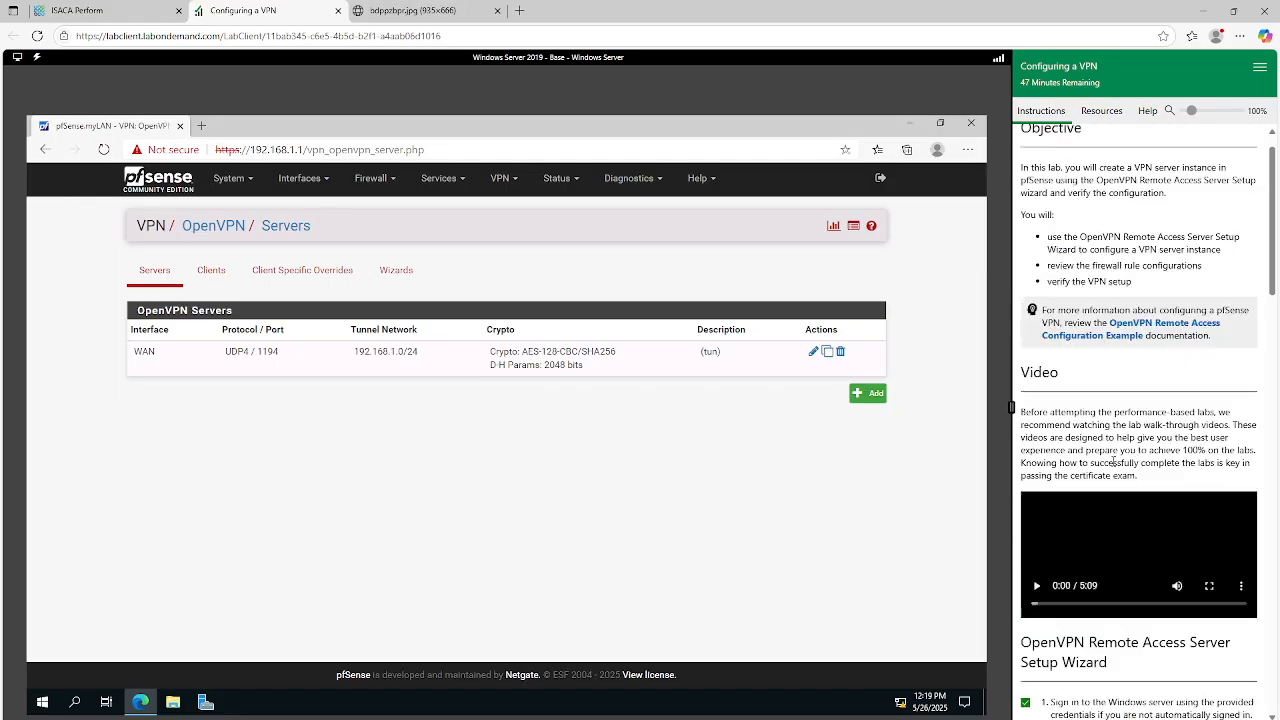
drag(1047, 268, 1226, 301)
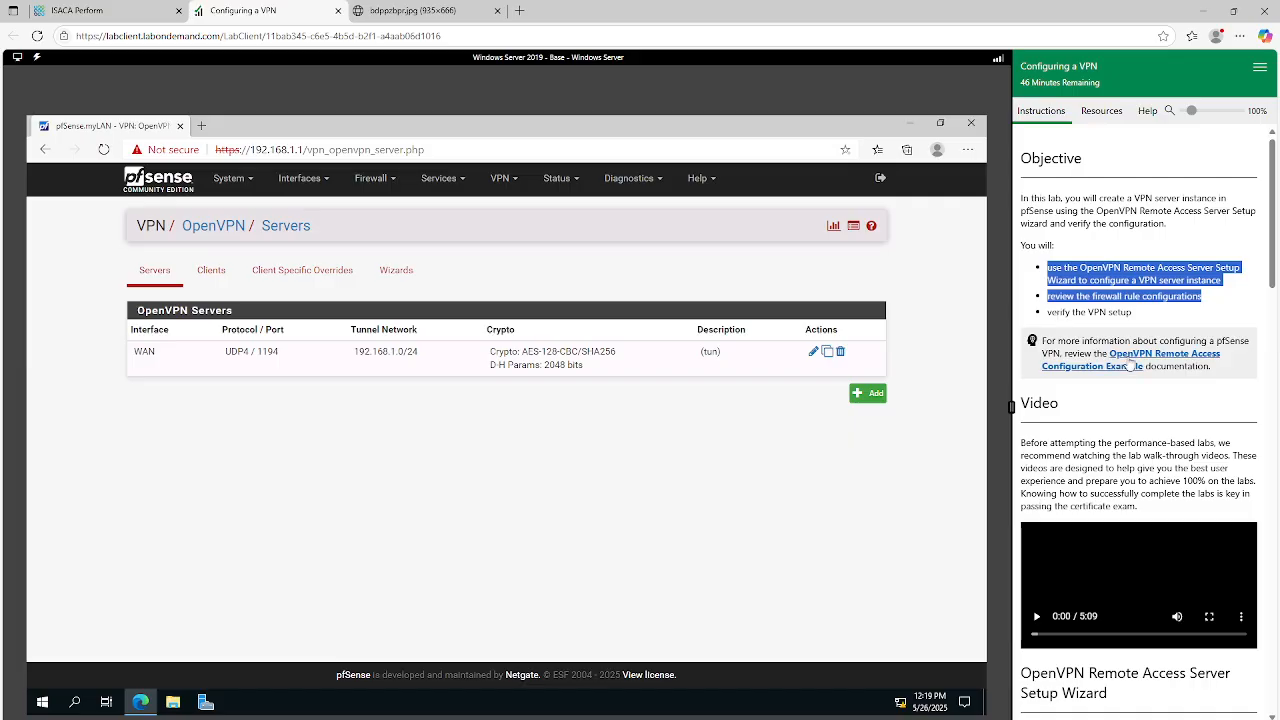
scroll(1130, 366, down, 15)
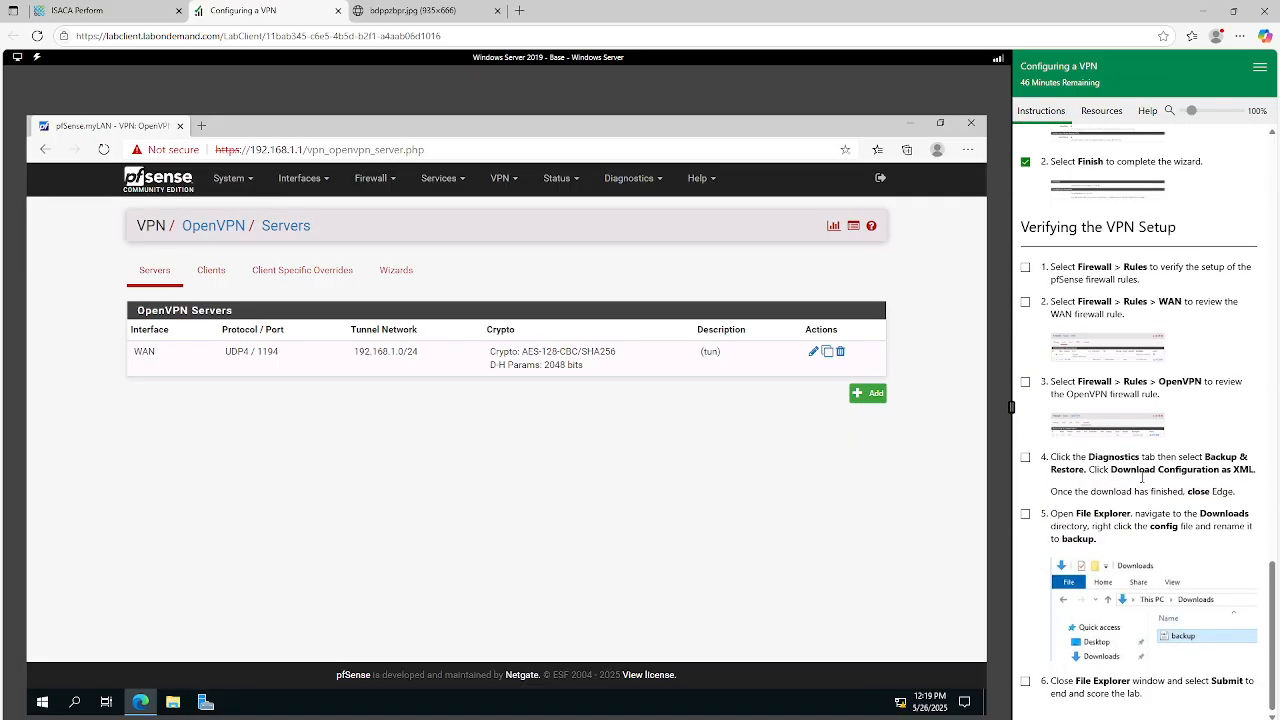
scroll(1142, 478, up, 3)
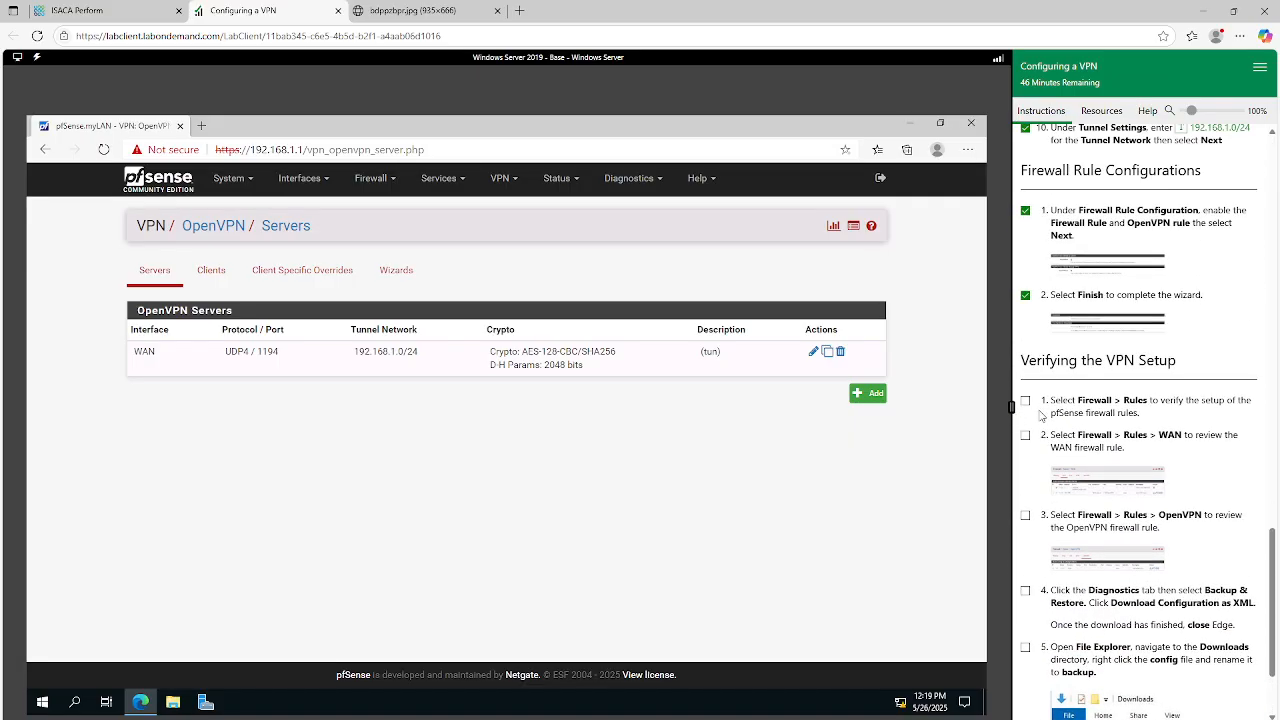
click(1025, 400)
click(1025, 435)
click(1025, 437)
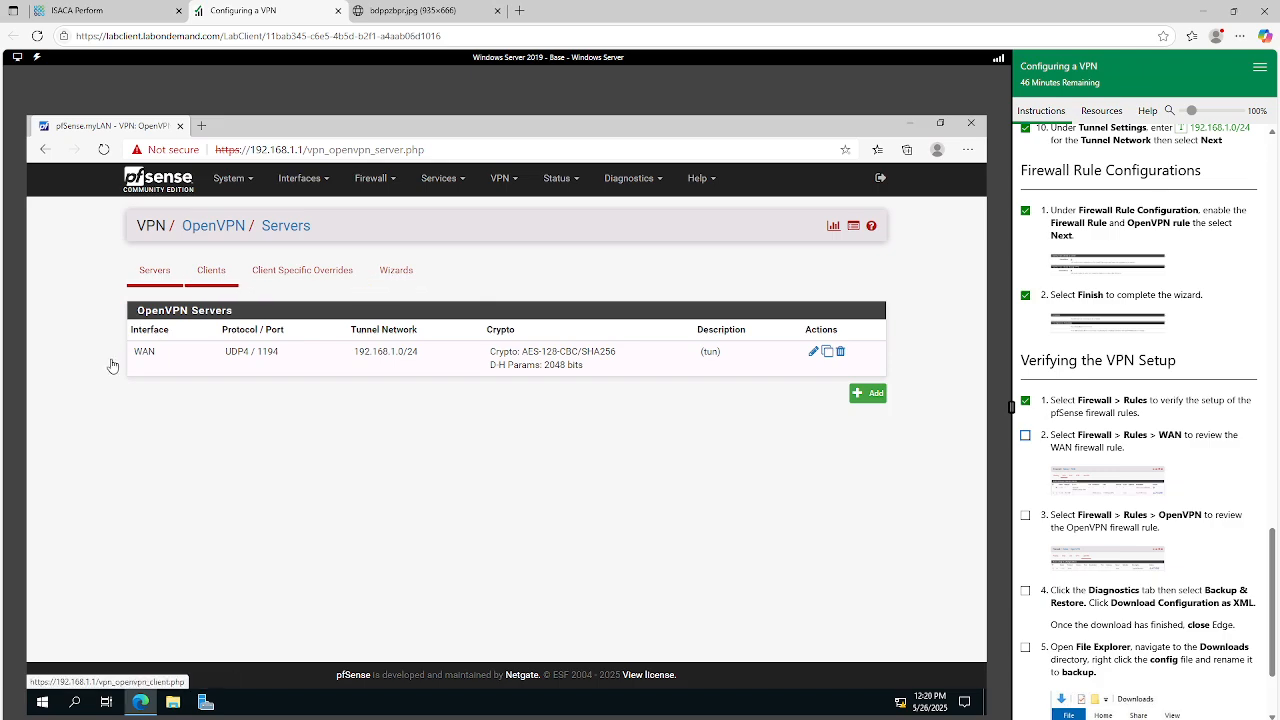
click(390, 185)
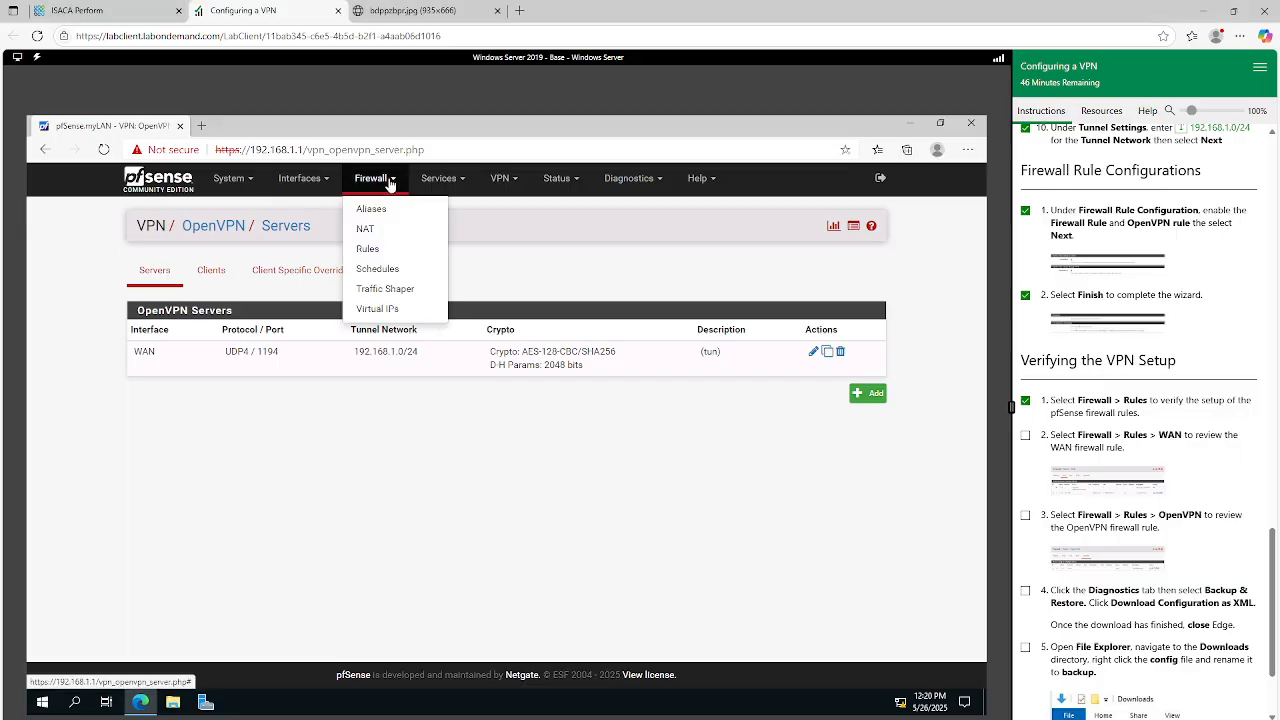
click(367, 251)
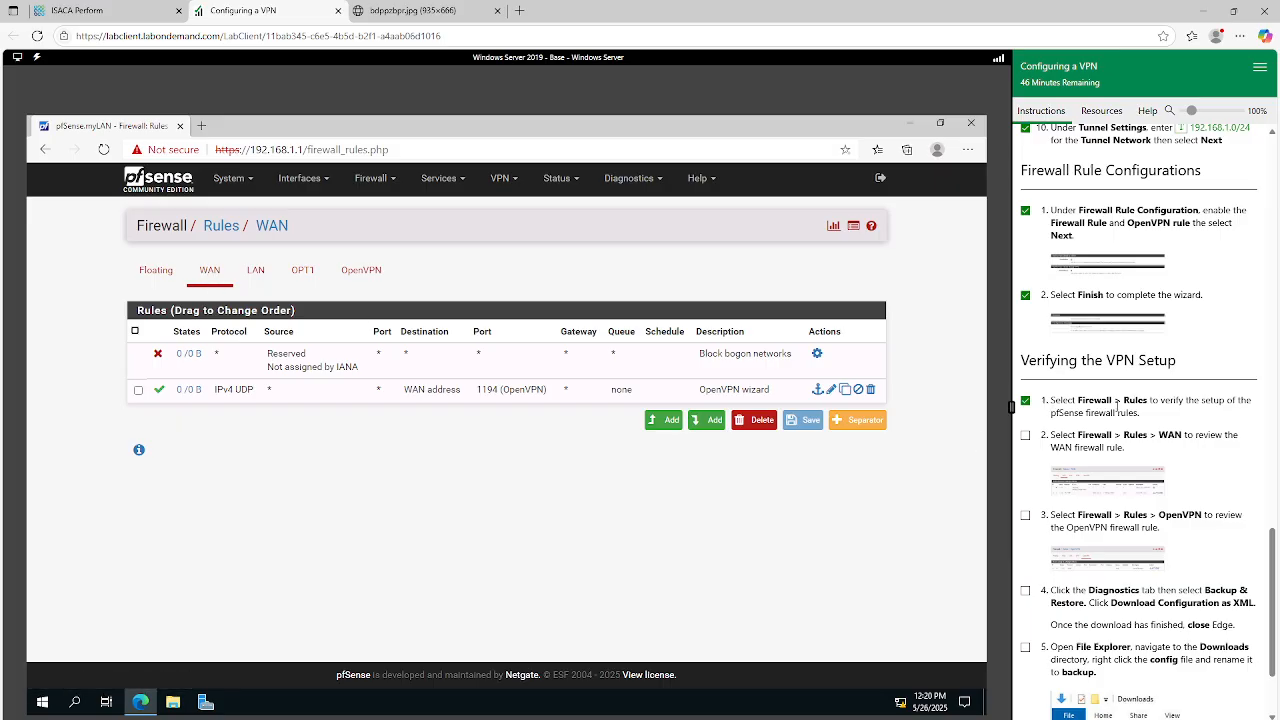
Mark verification step 2 as done and compare the WAN firewall rules with the instructions' reference image.
click(1025, 435)
click(1062, 480)
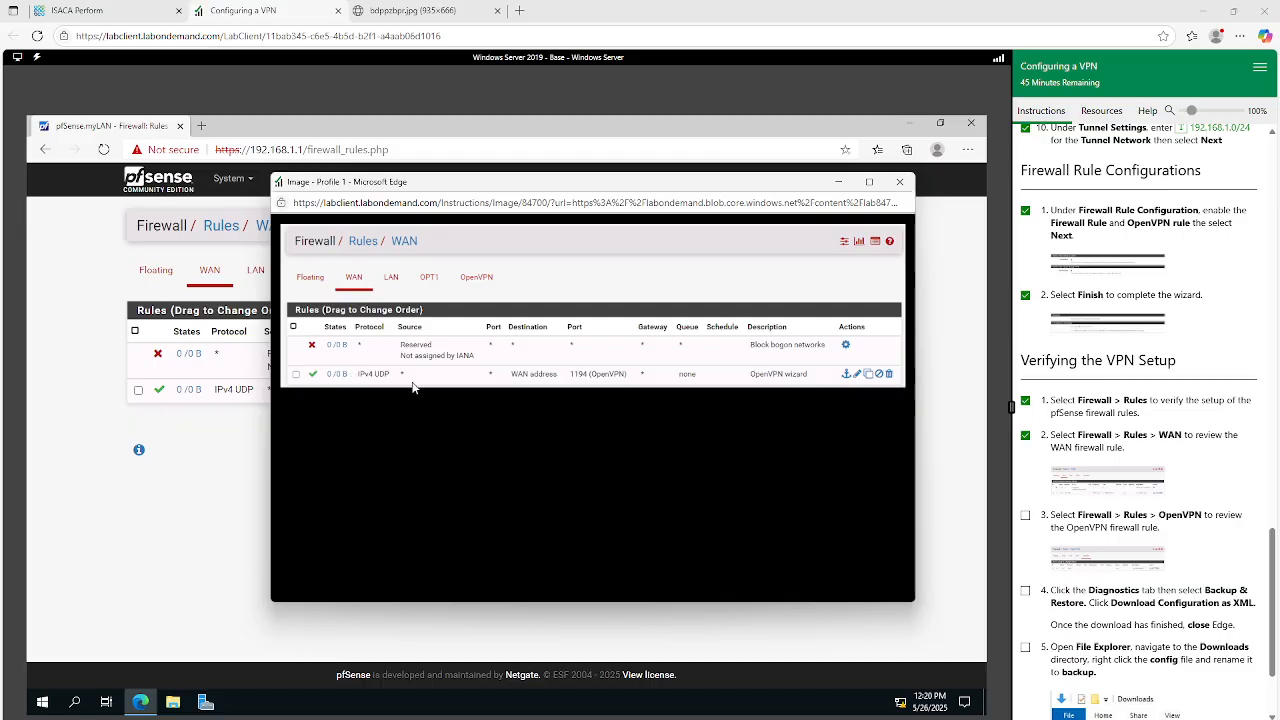
drag(582, 186, 792, 204)
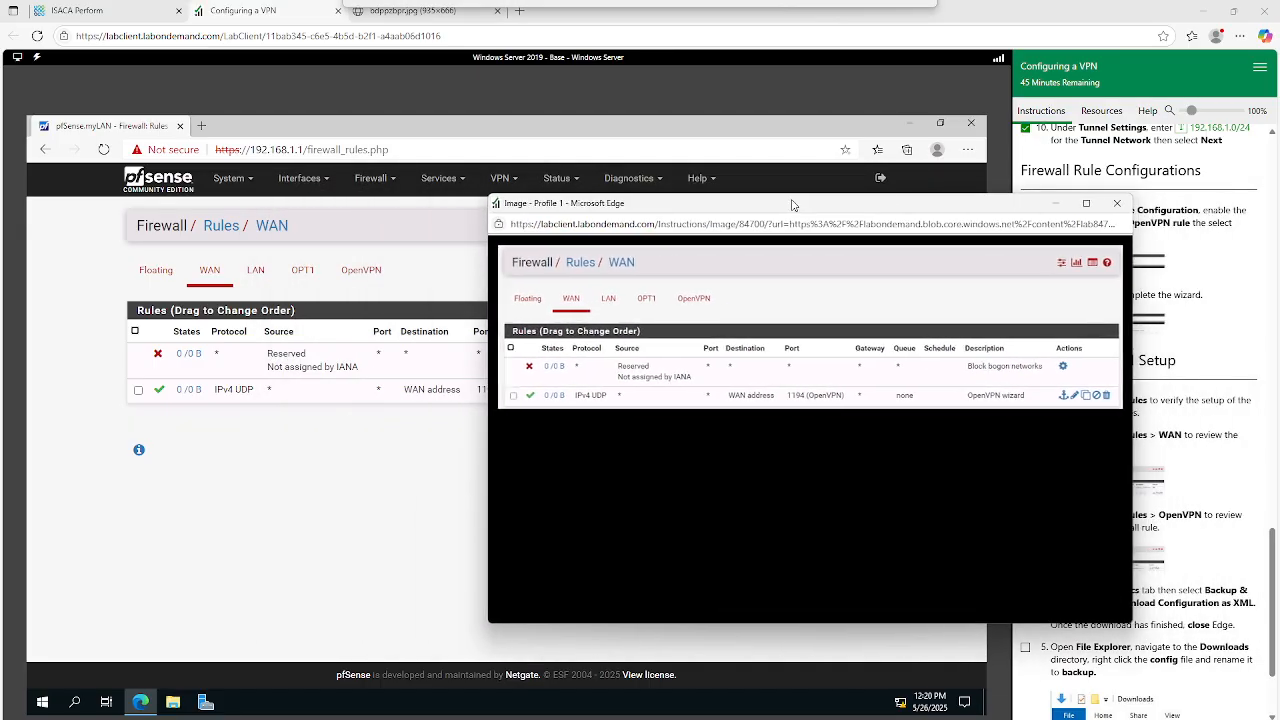
click(1116, 203)
Mark verification step 3 as done and show the firewall rules for the OpenVPN interface.
scroll(1160, 380, down, 1)
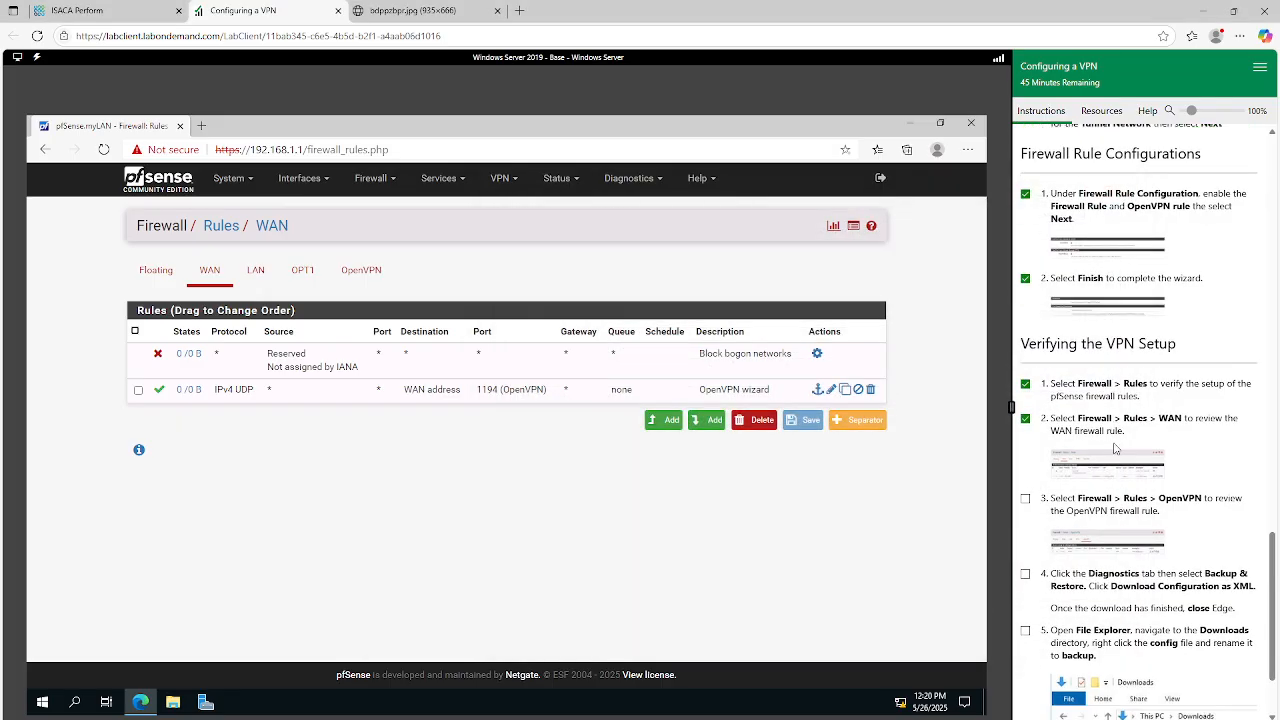
click(1025, 449)
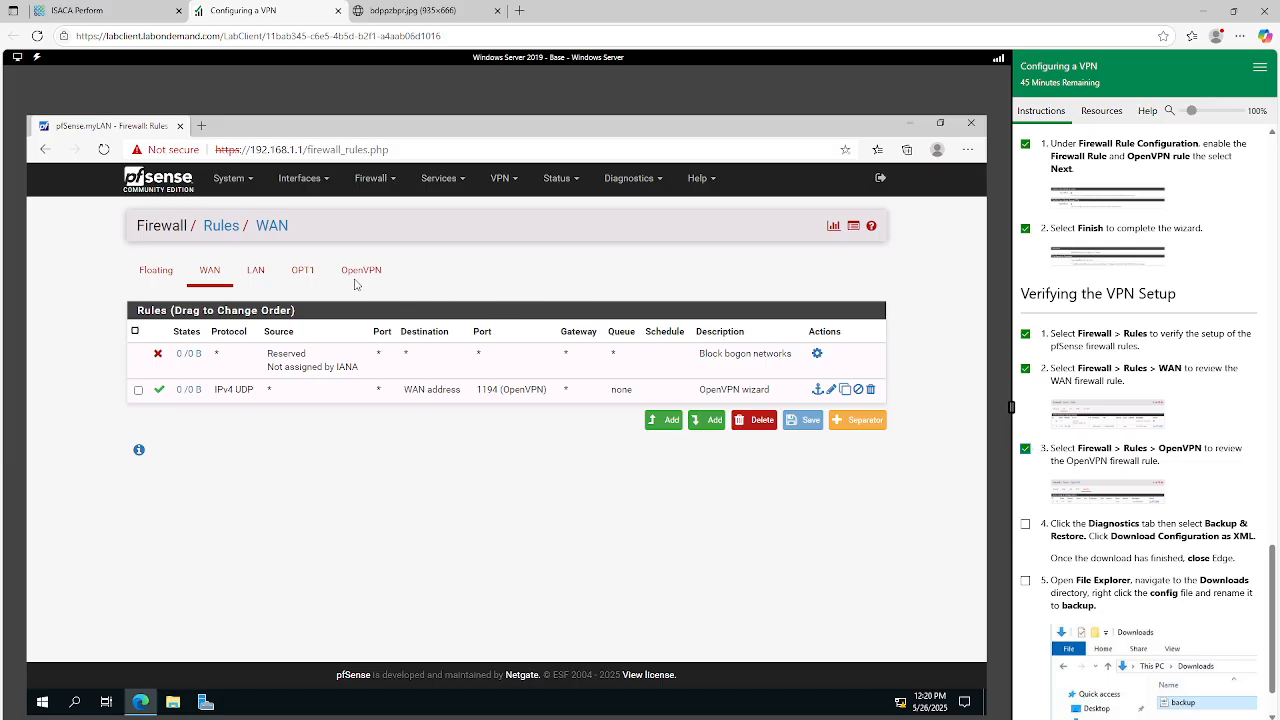
click(394, 185)
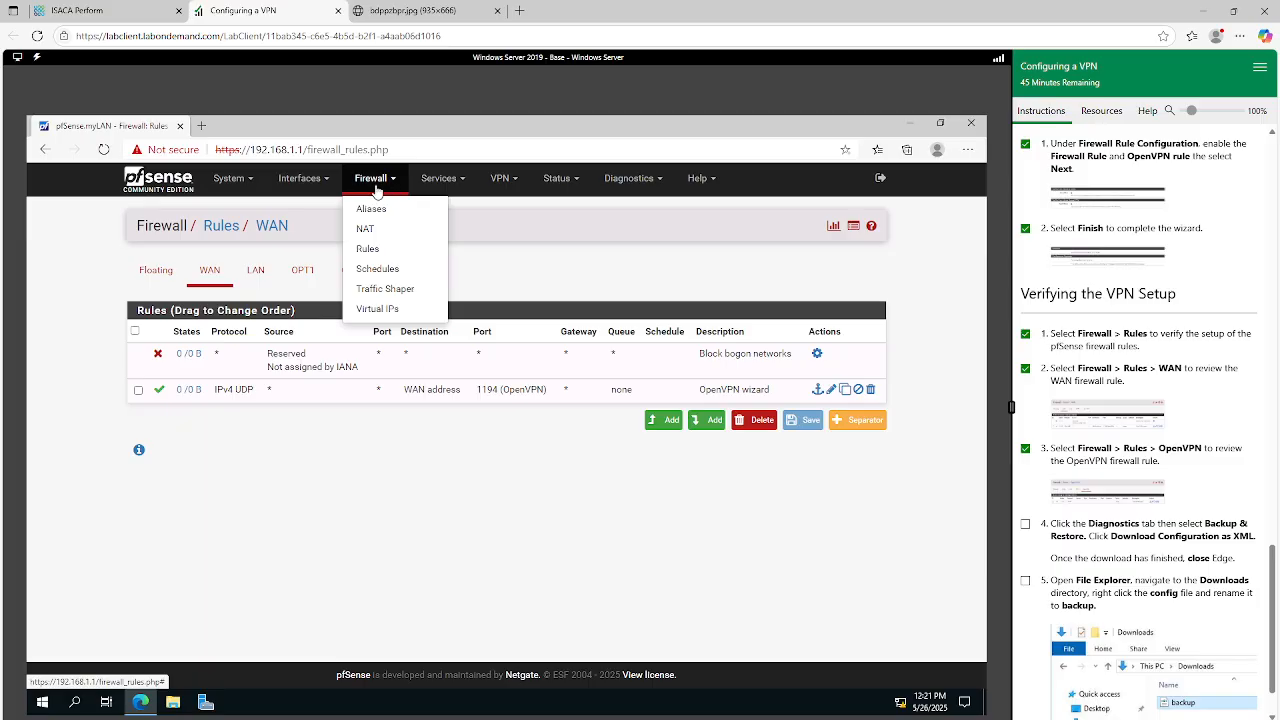
click(367, 249)
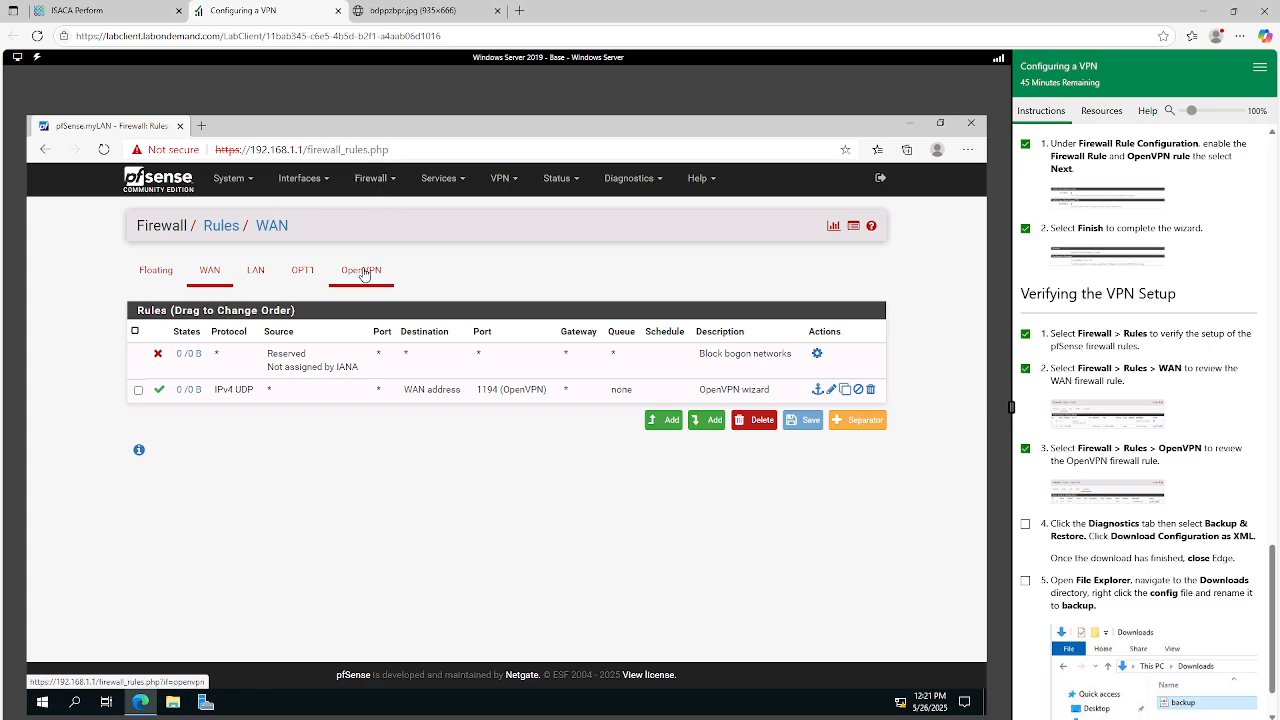
click(363, 273)
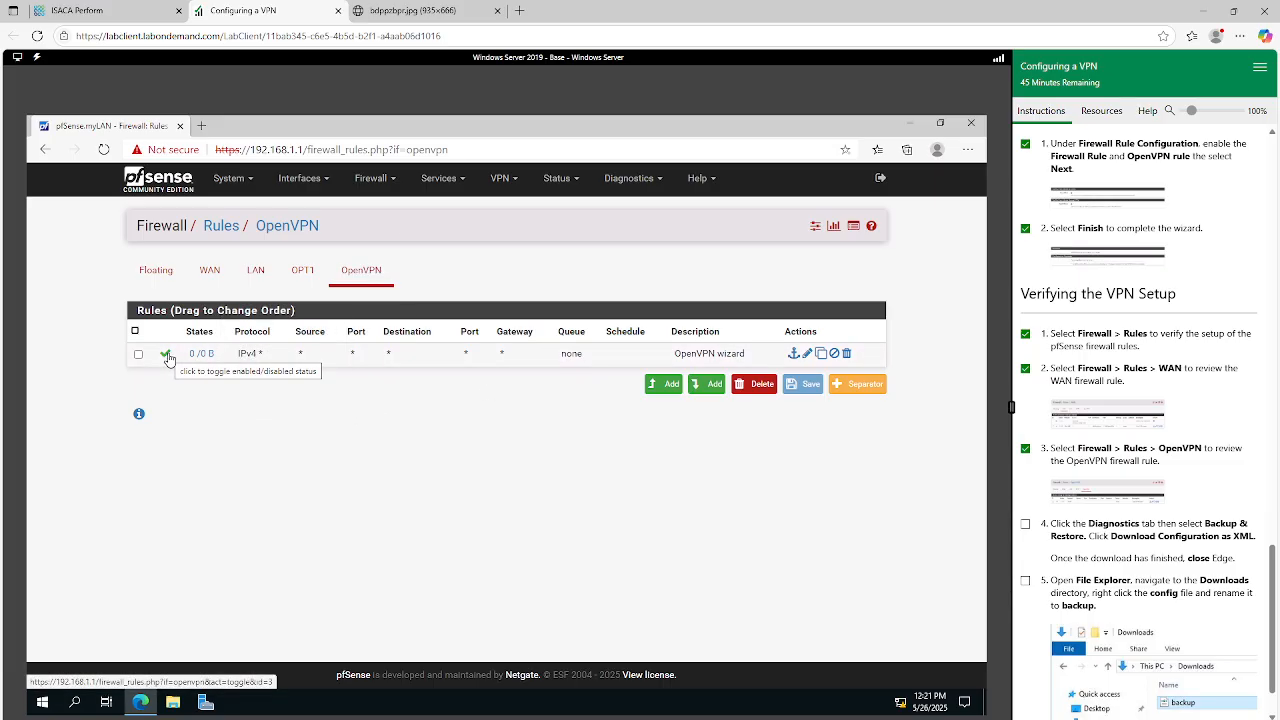
Compare the OpenVPN firewall rule with the reference image in the instructions.
click(1095, 494)
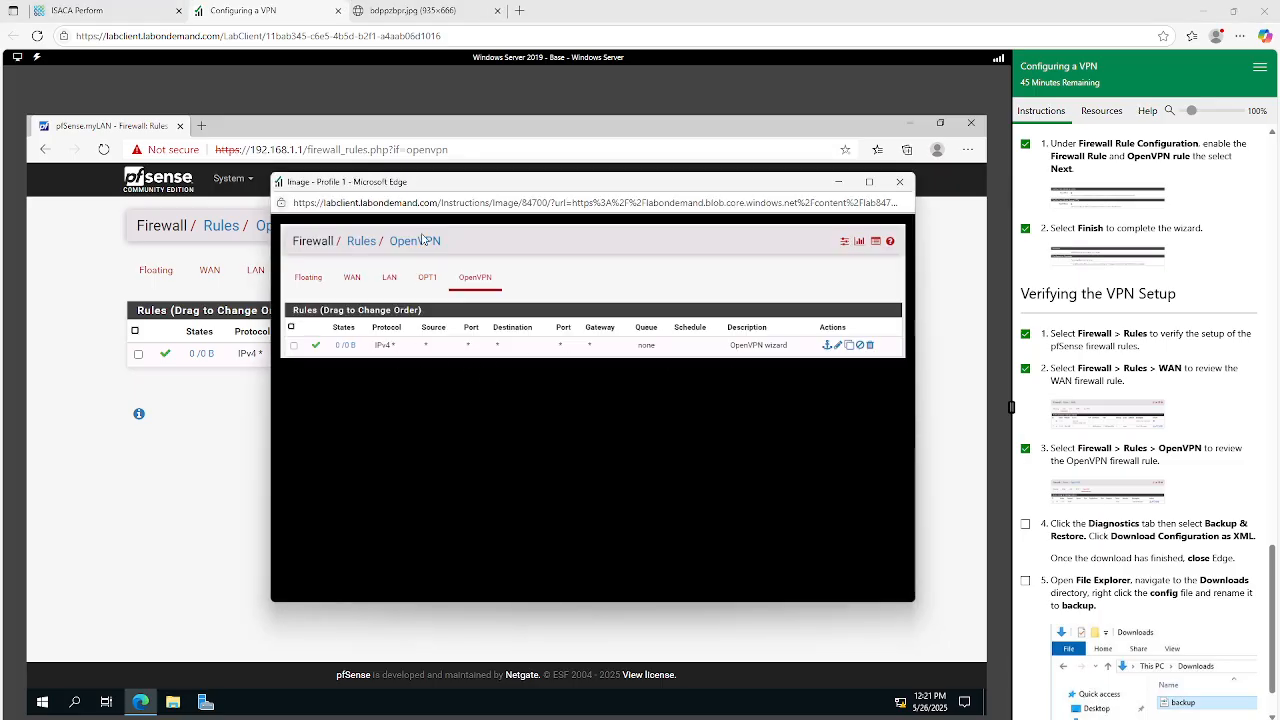
drag(458, 185, 575, 203)
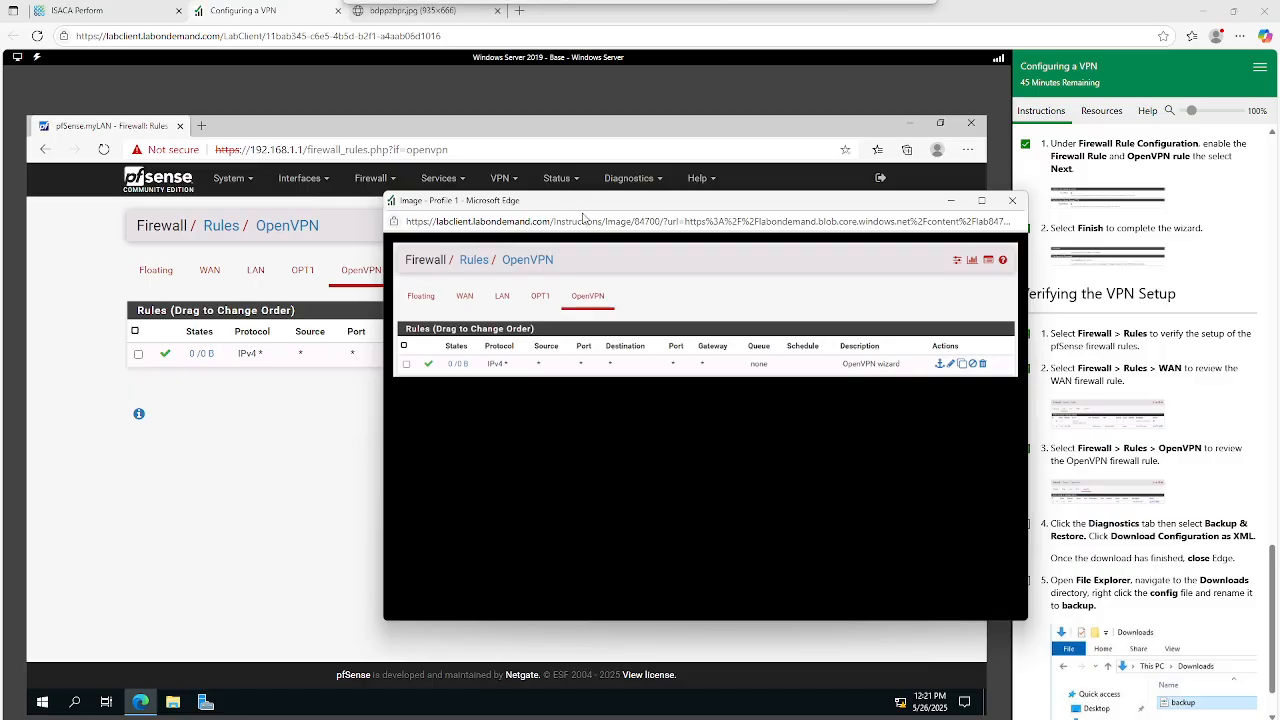
click(1011, 207)
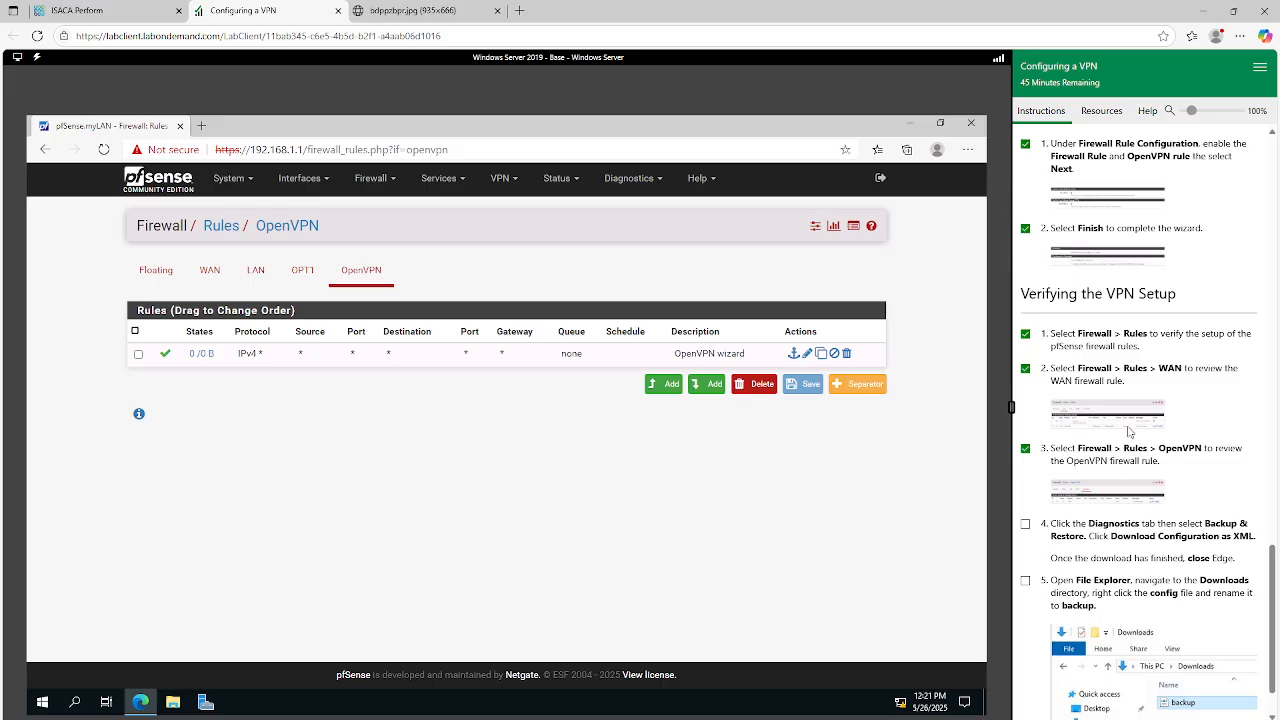
Mark verification step 4 as done, download the full pfSense configuration as XML from Backup & Restore, and close the lab machine's browser.
scroll(1074, 631, down, 1)
click(1026, 458)
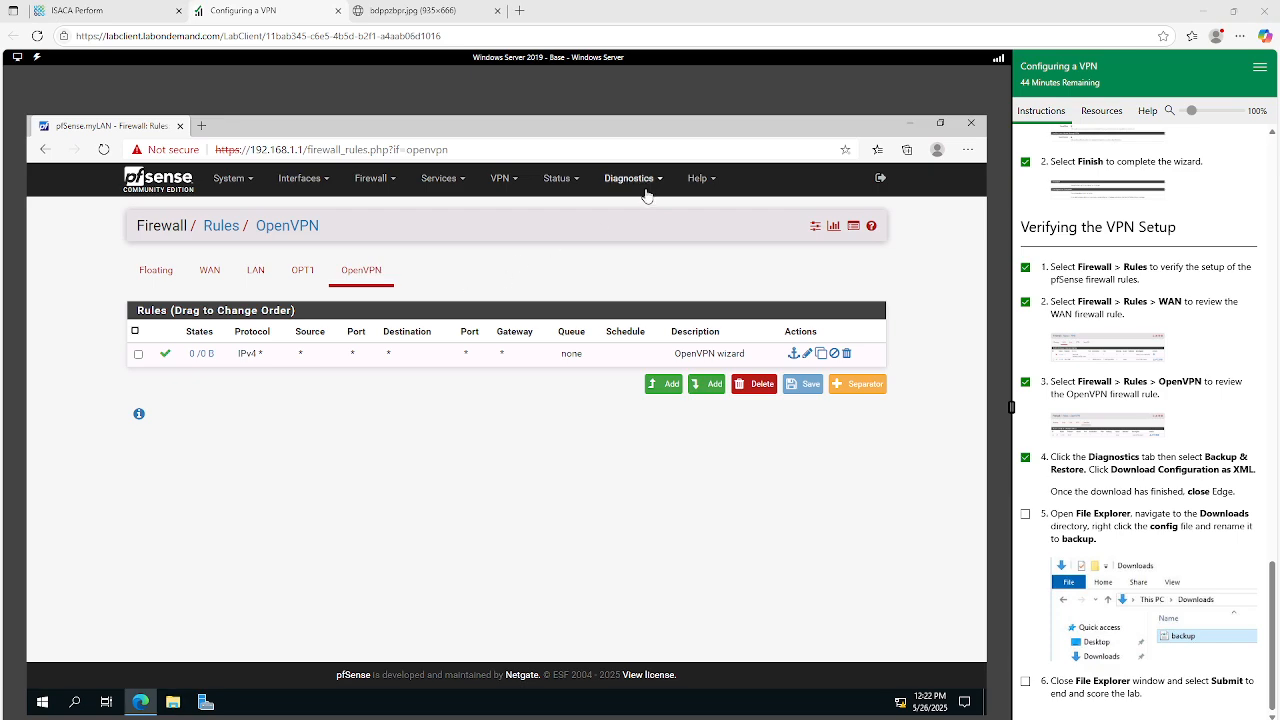
click(652, 182)
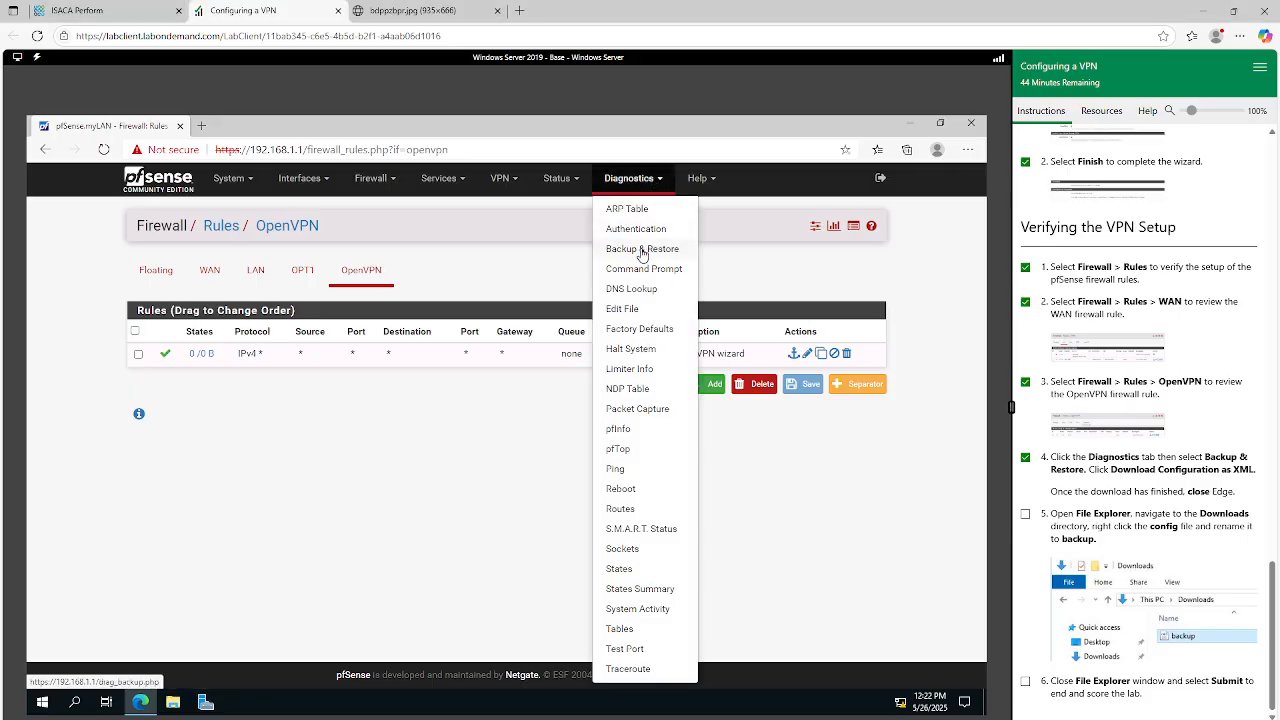
click(642, 249)
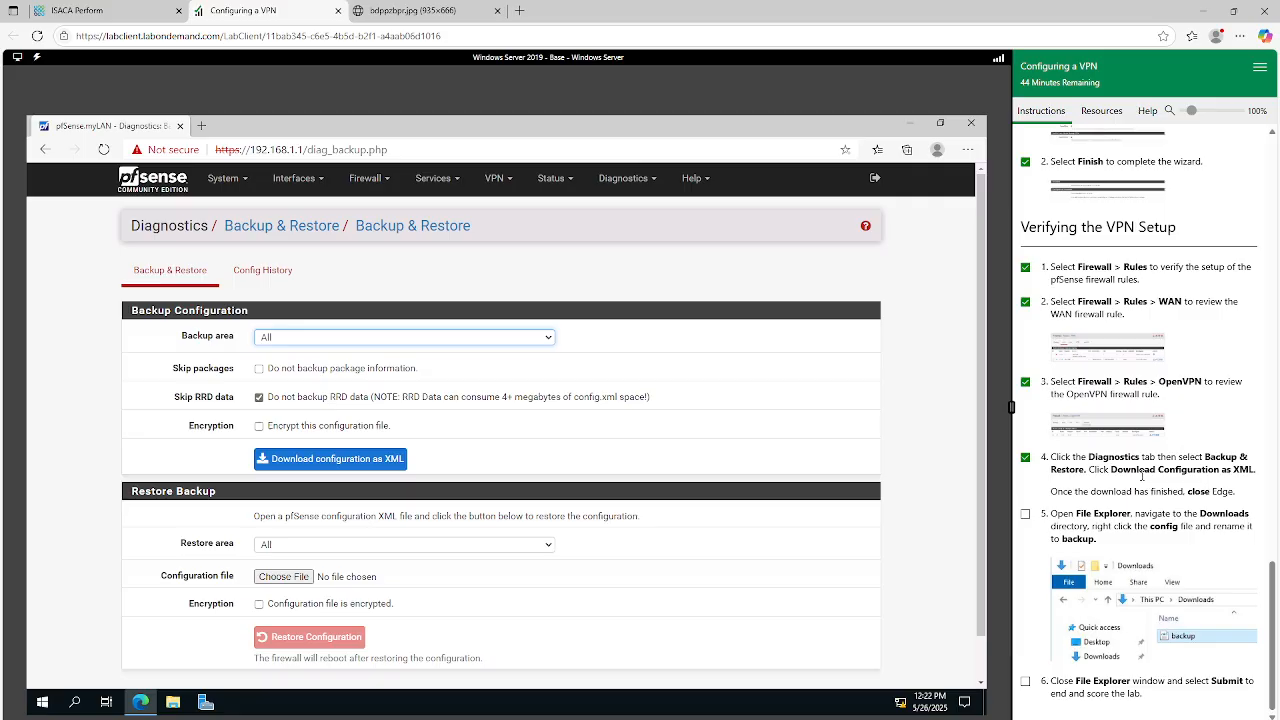
click(374, 459)
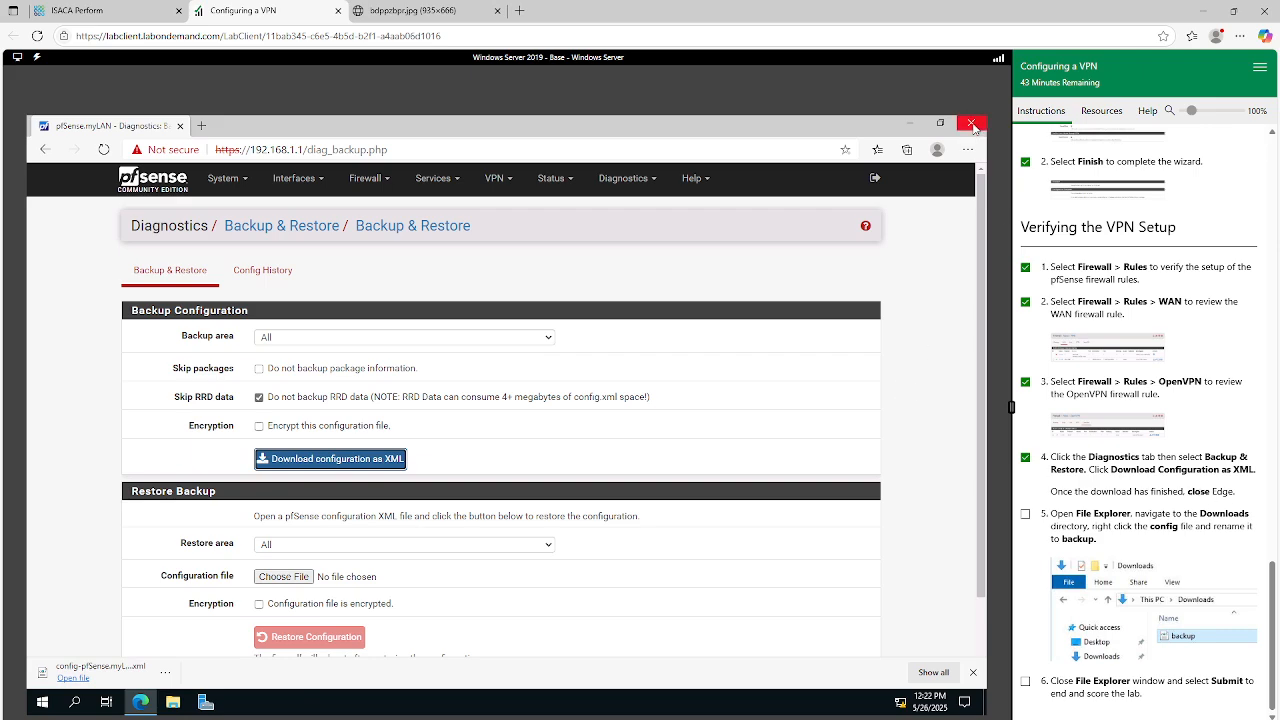
click(971, 124)
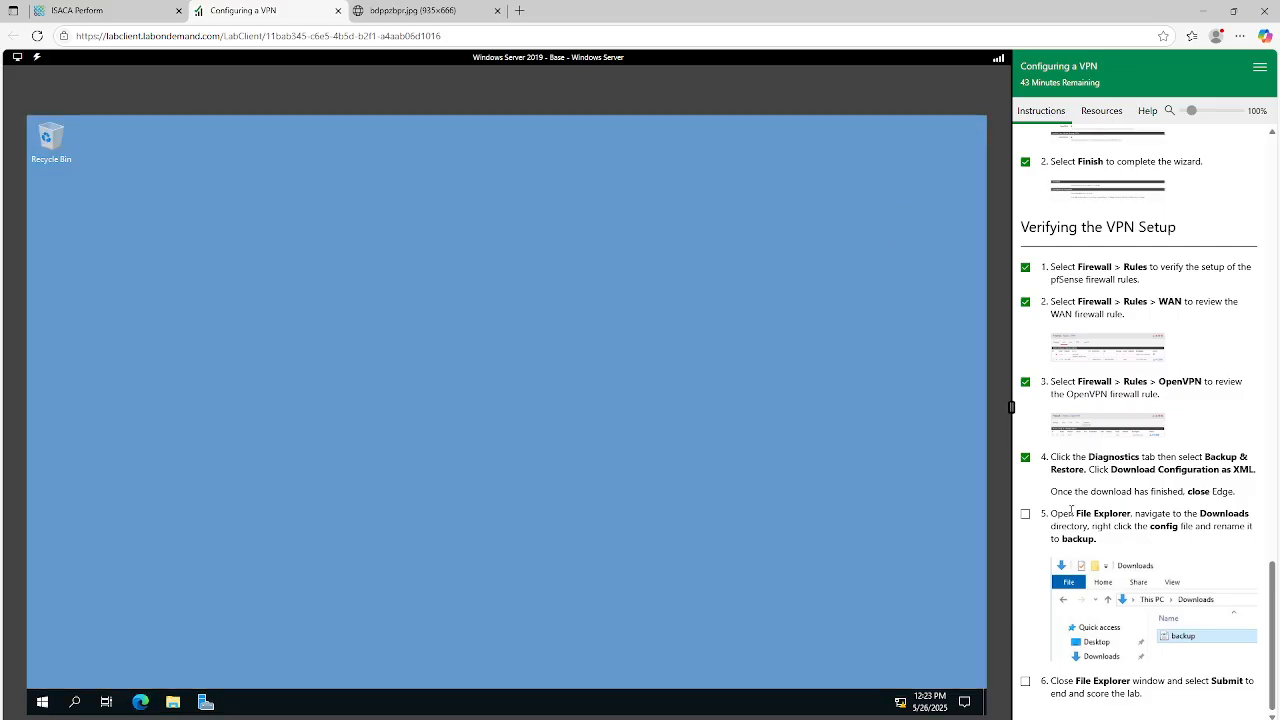
Mark verification step 5 as done and rename the pfSense config file in the lab machine's Downloads folder to backup.
click(1025, 516)
click(173, 704)
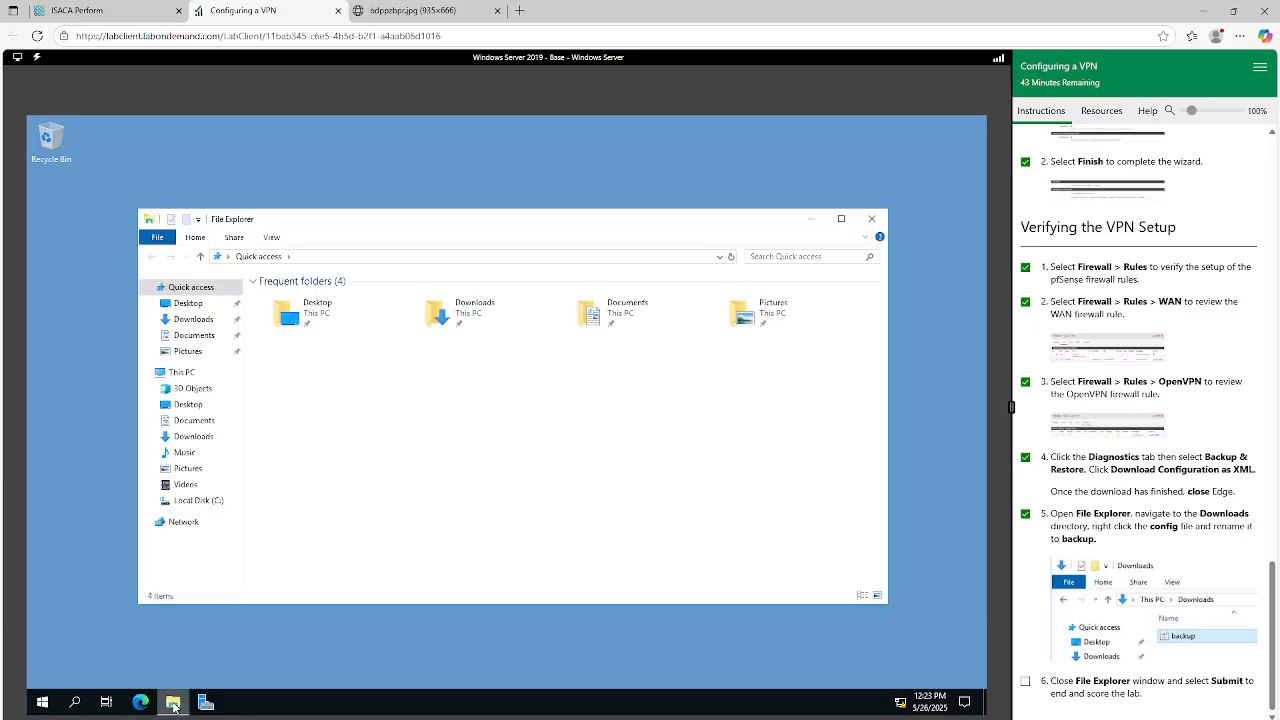
click(195, 321)
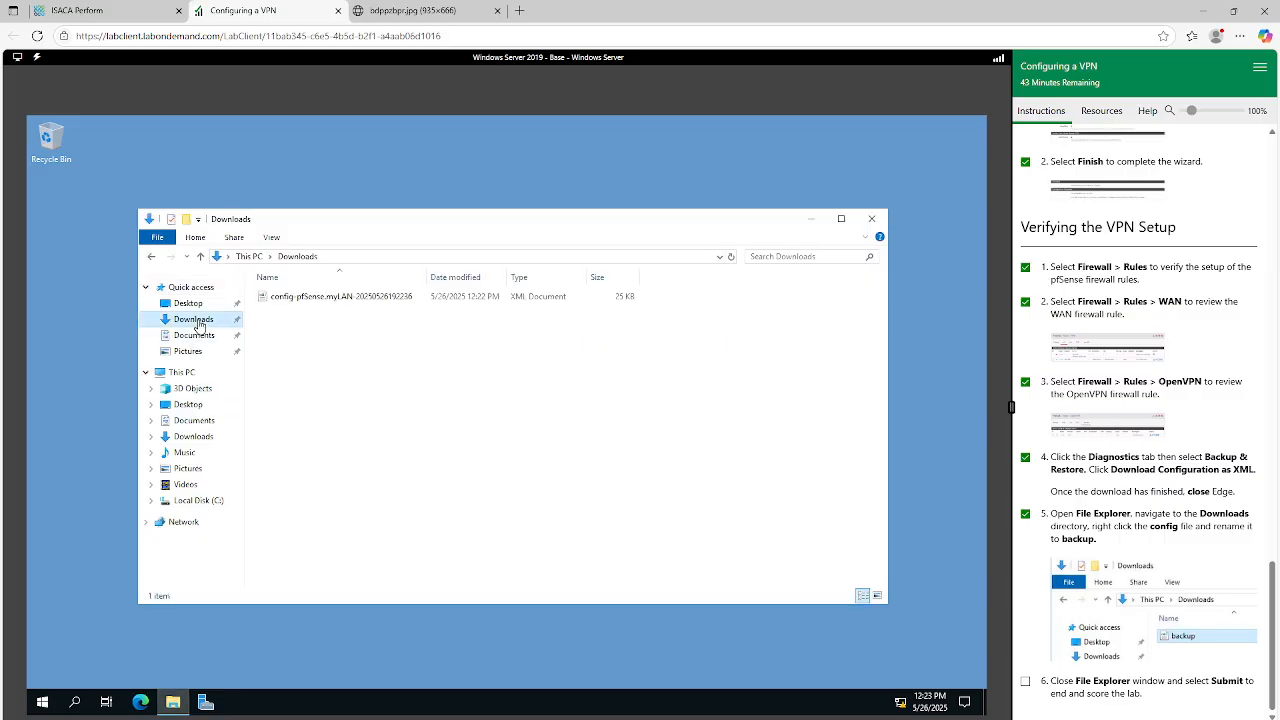
right_click(347, 299)
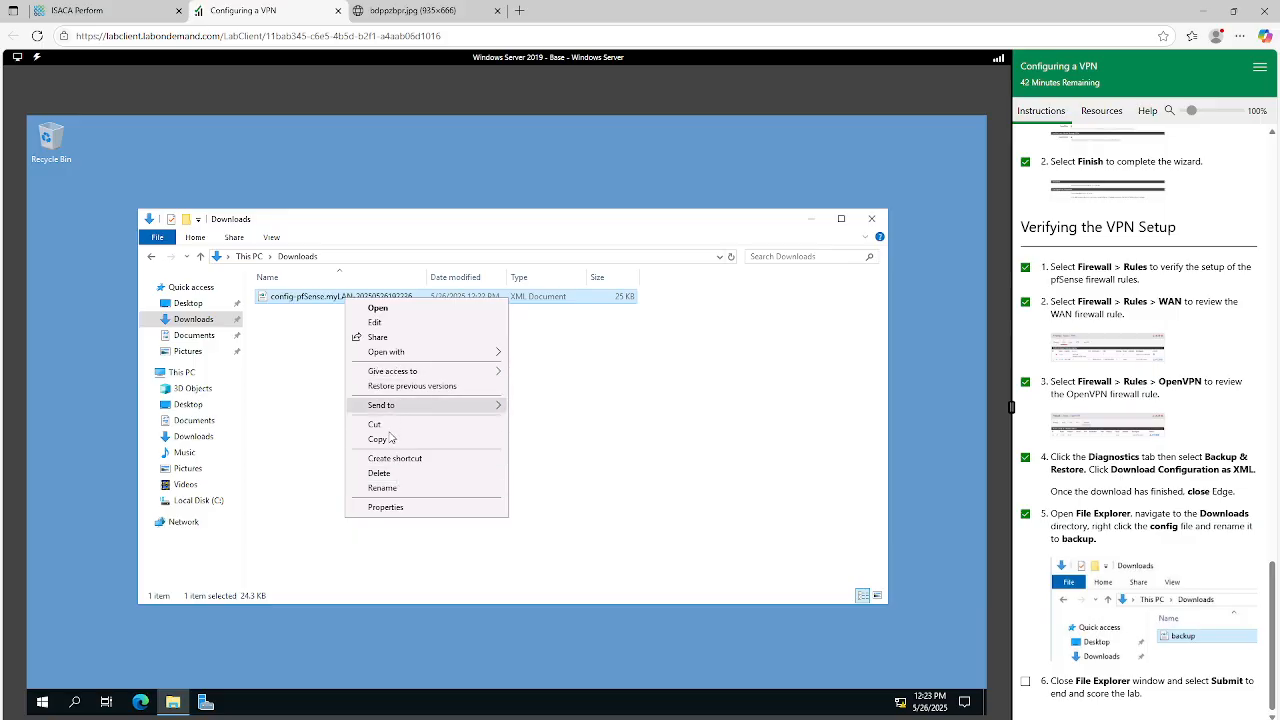
click(389, 489)
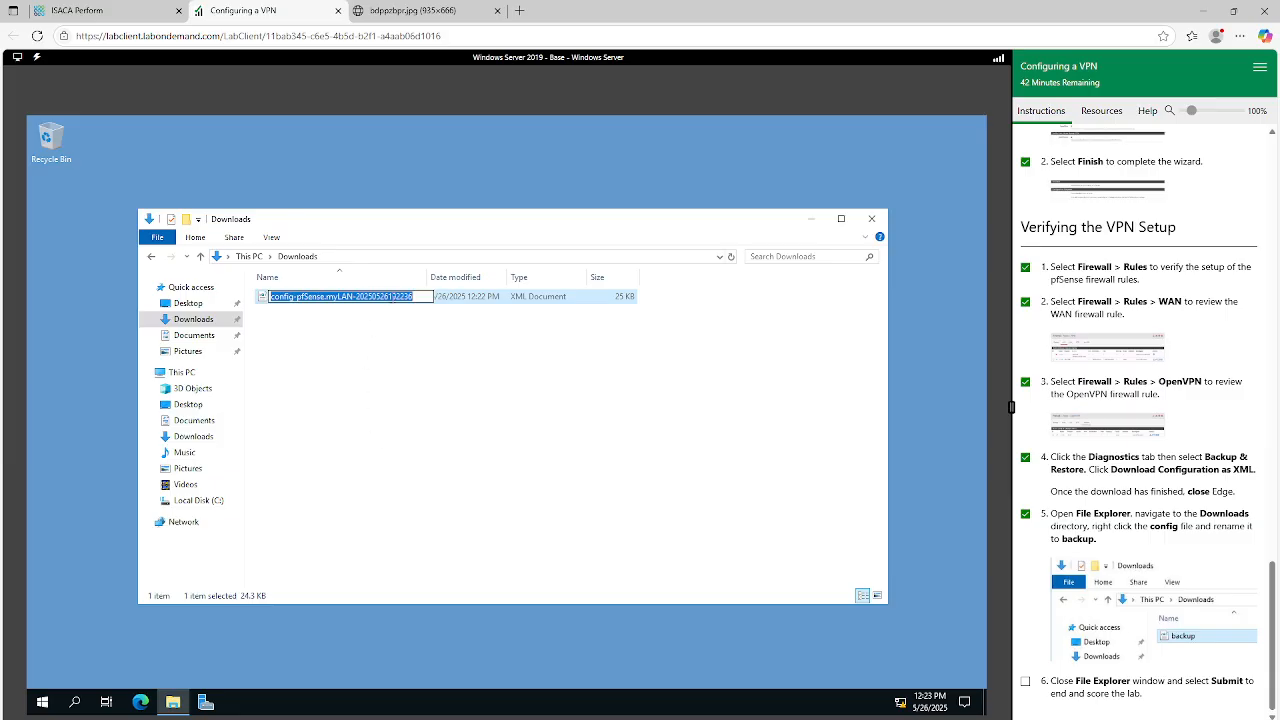
text(backup)
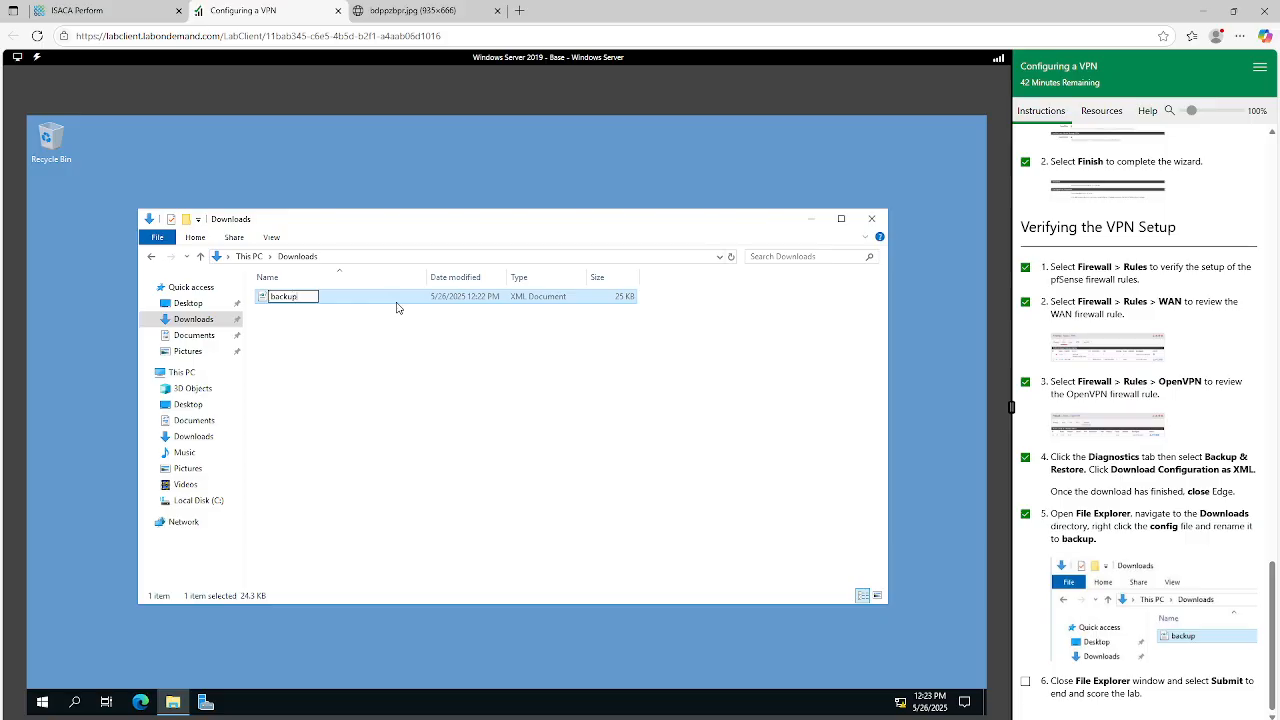
click(415, 355)
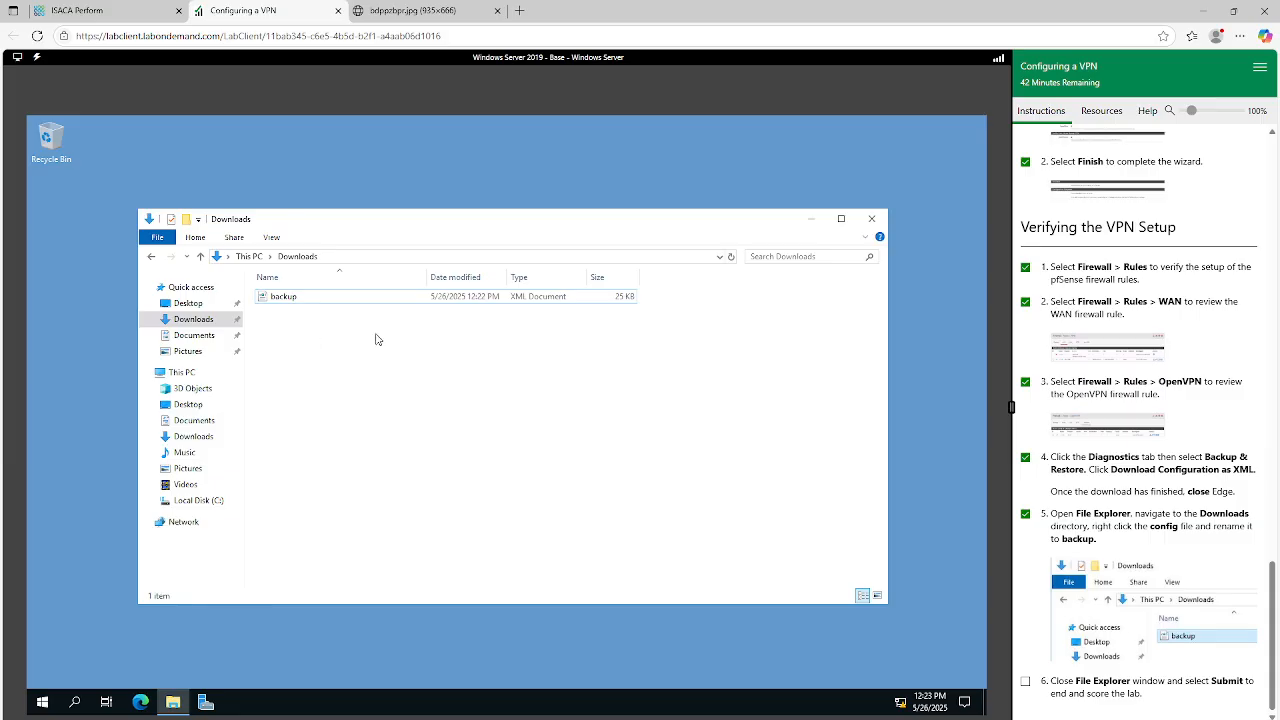
Open the backup file in WordPad, examine its XML configuration, and close WordPad.
click(291, 305)
double_click(291, 305)
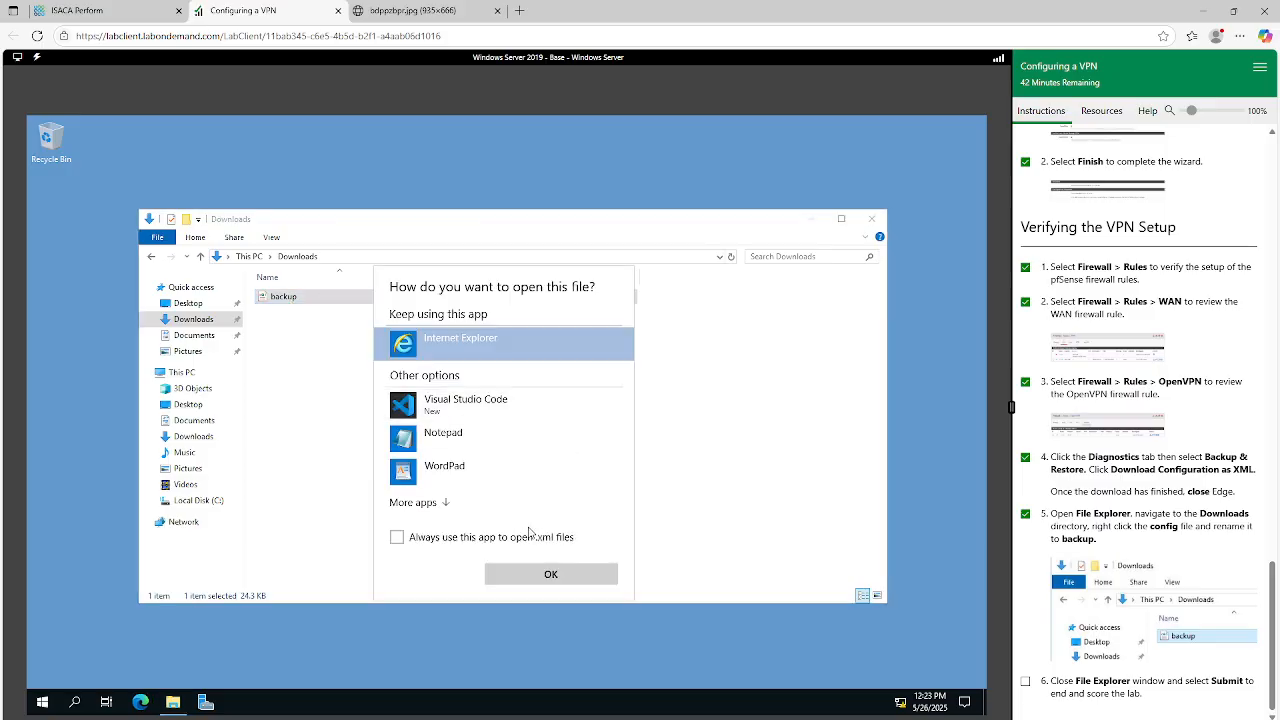
click(445, 468)
click(536, 569)
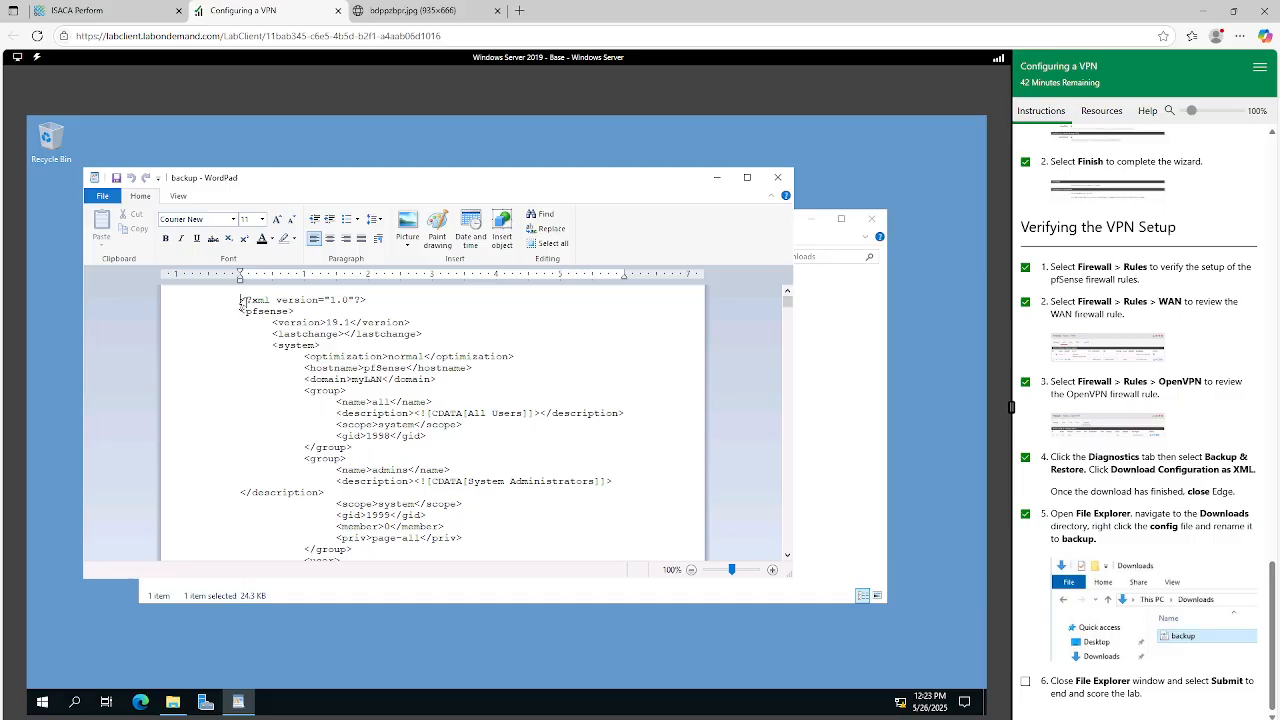
drag(242, 300, 466, 572)
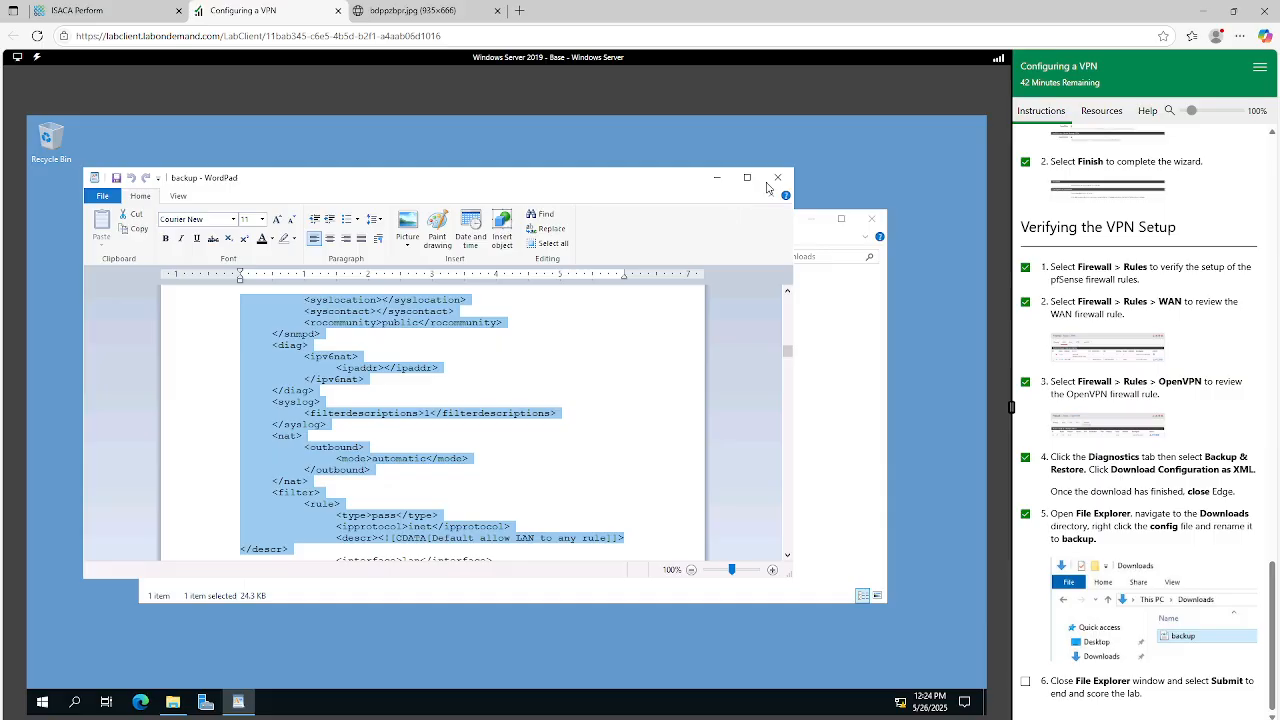
click(777, 177)
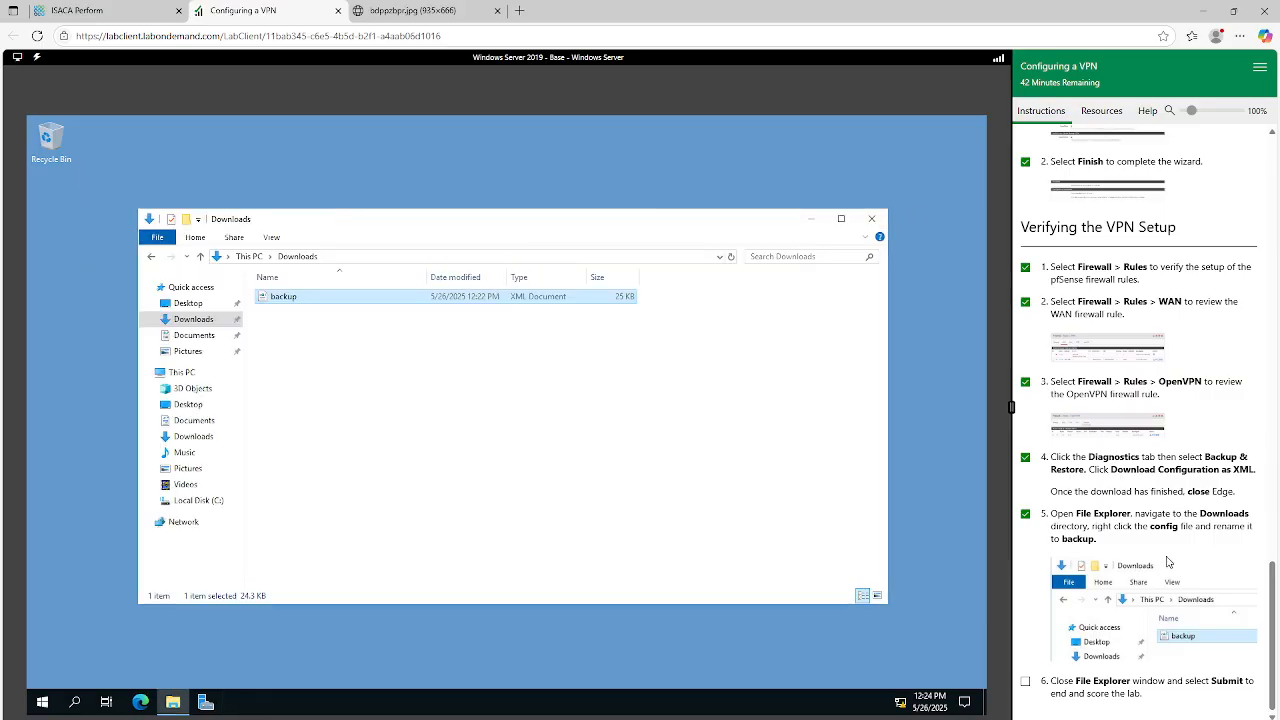
Mark verification step 6 as done and close the File Explorer window on the lab machine.
click(1025, 683)
click(871, 218)
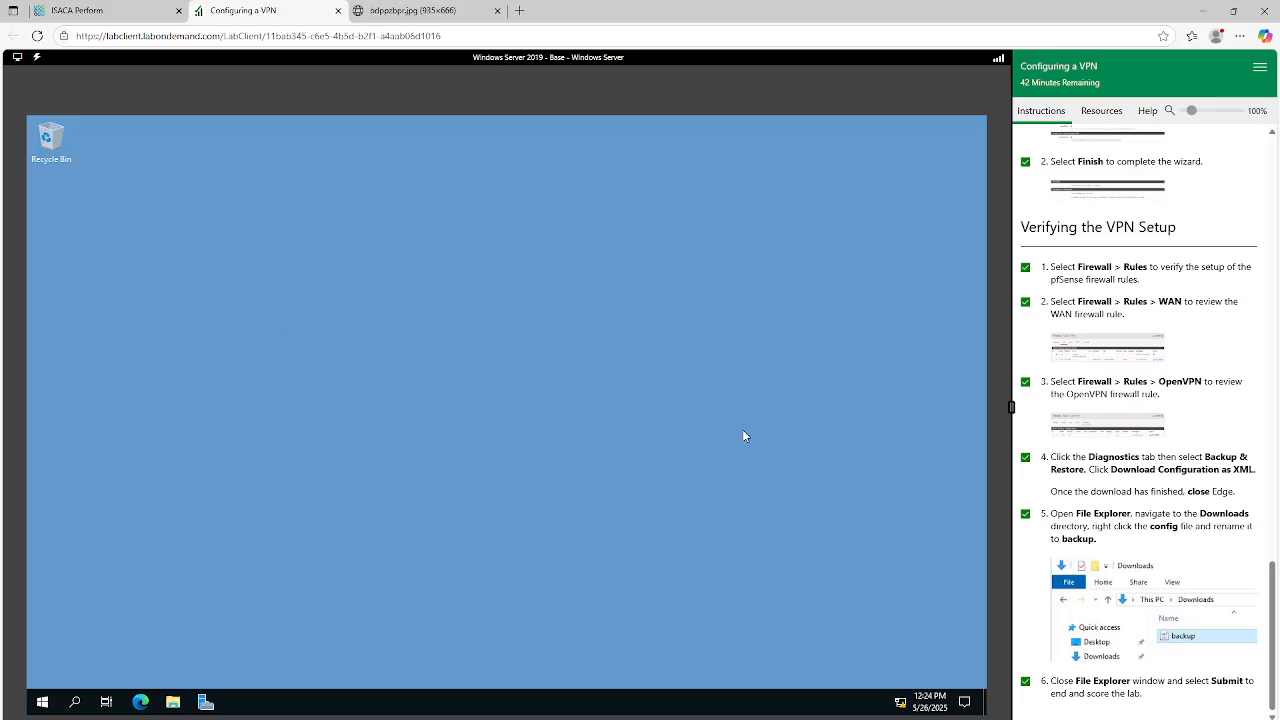
Review the lab instructions from server sign-in through the VPN wizard, certificates, tunnel settings and firewall rules to the final verification steps.
scroll(1180, 425, up, 10)
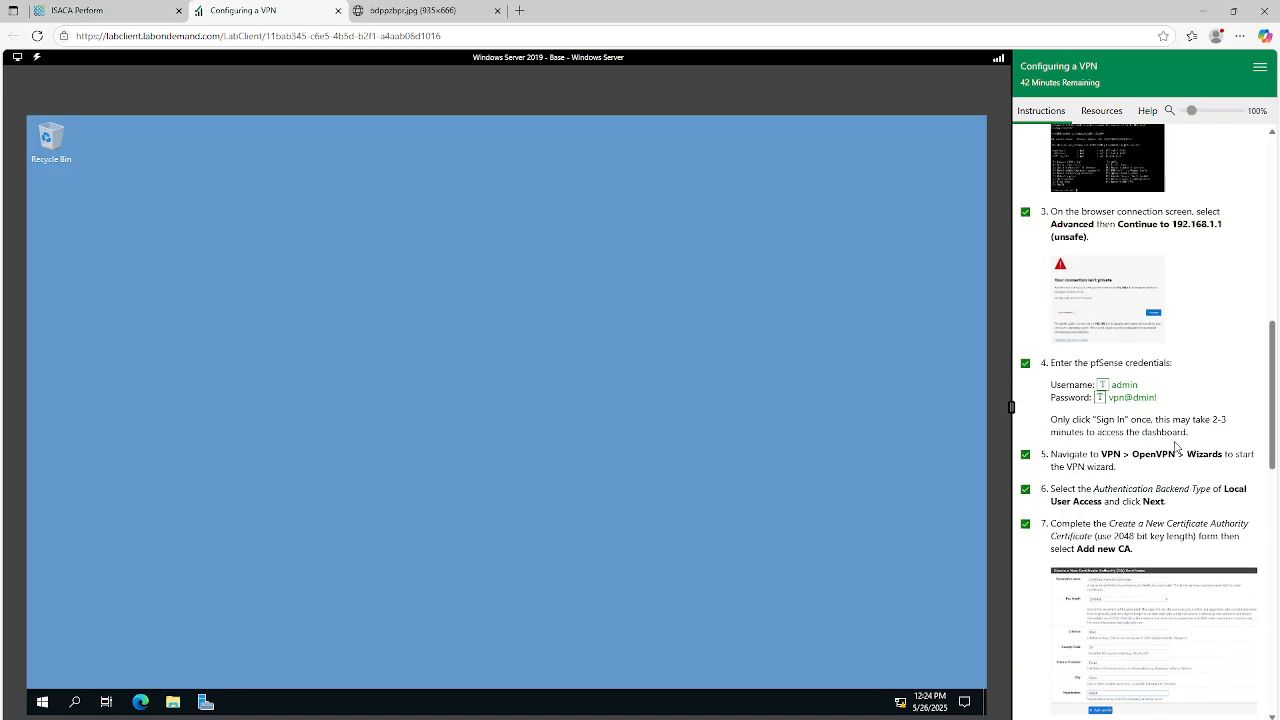
scroll(1176, 447, up, 7)
scroll(1174, 446, down, 6)
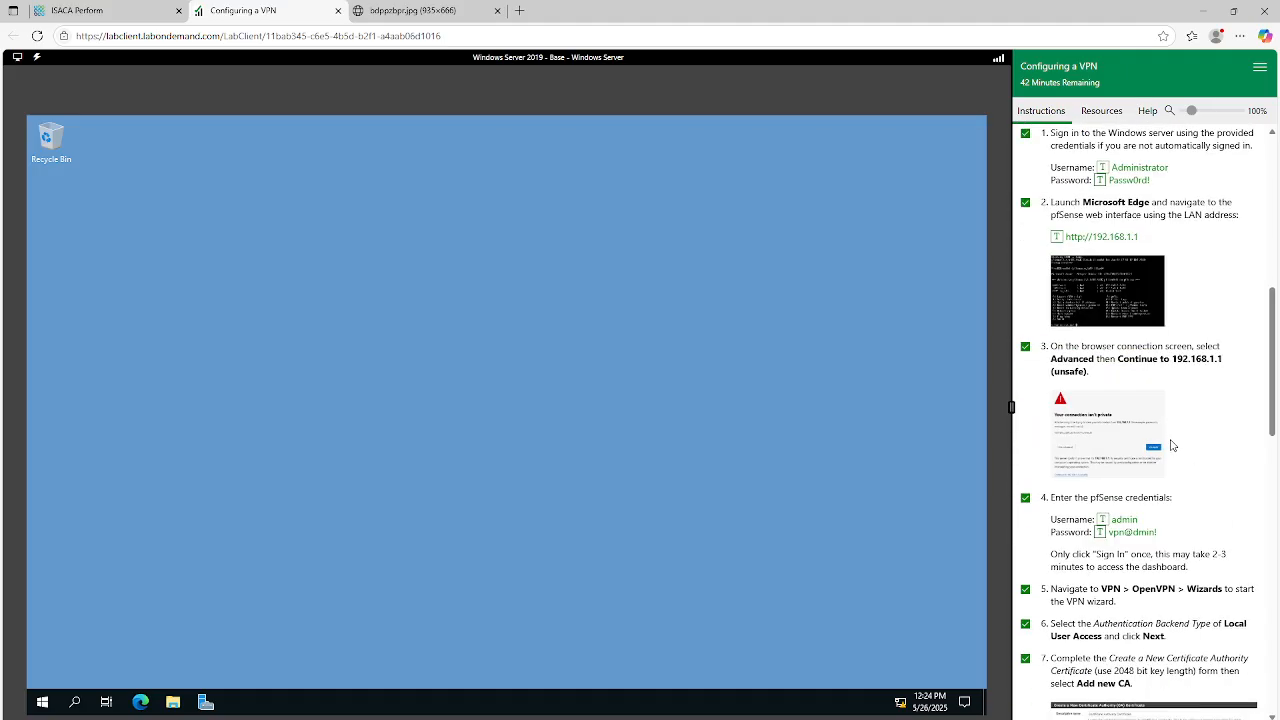
scroll(1172, 441, down, 1)
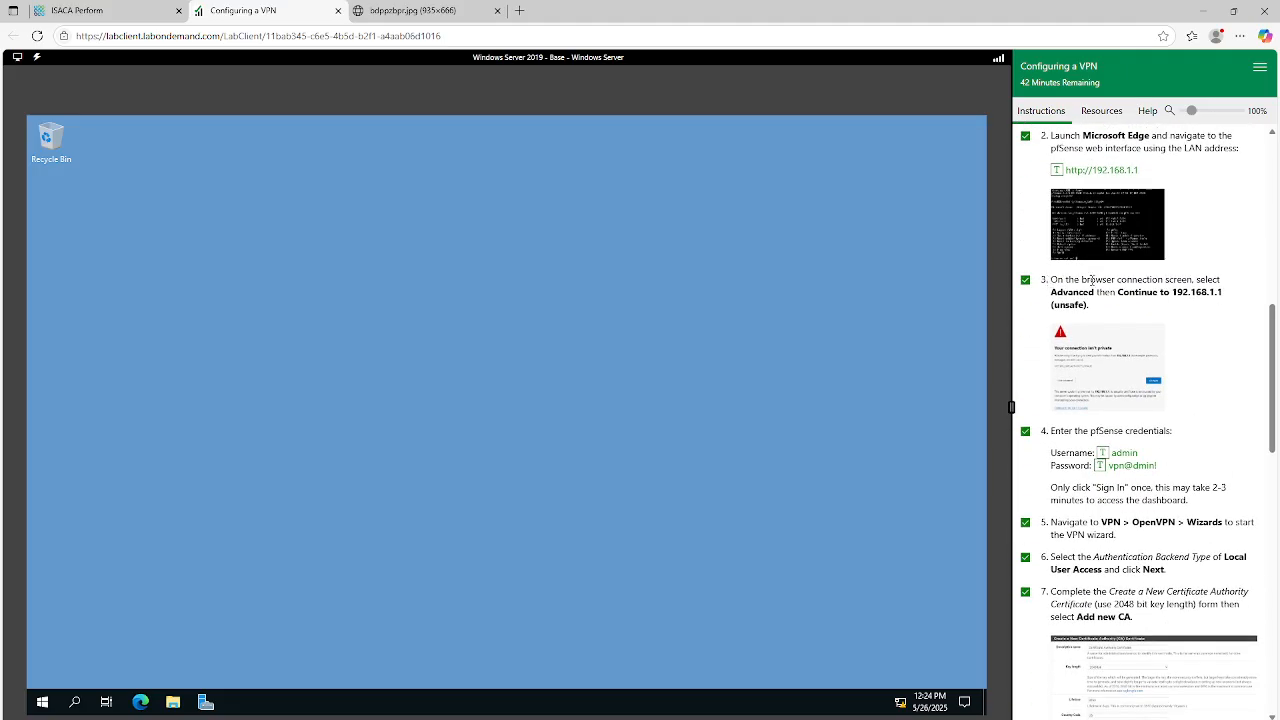
scroll(1094, 437, down, 2)
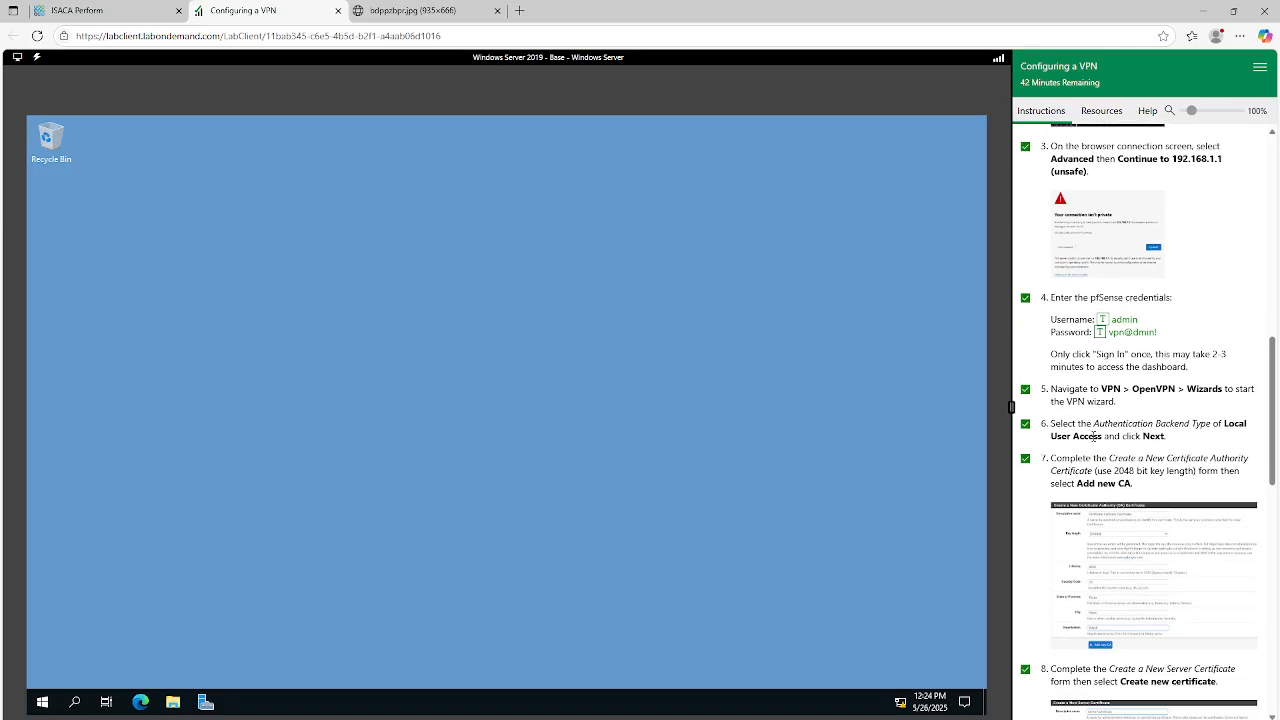
drag(1052, 388, 1237, 415)
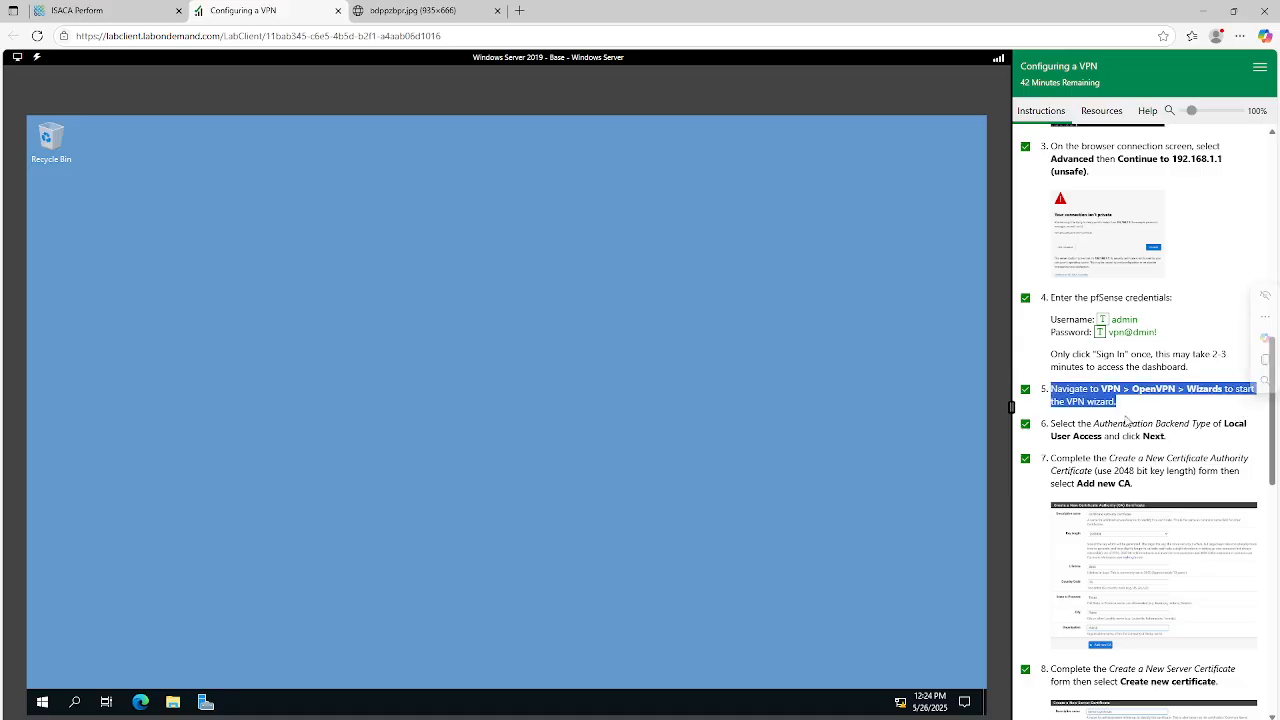
drag(1051, 423, 1168, 440)
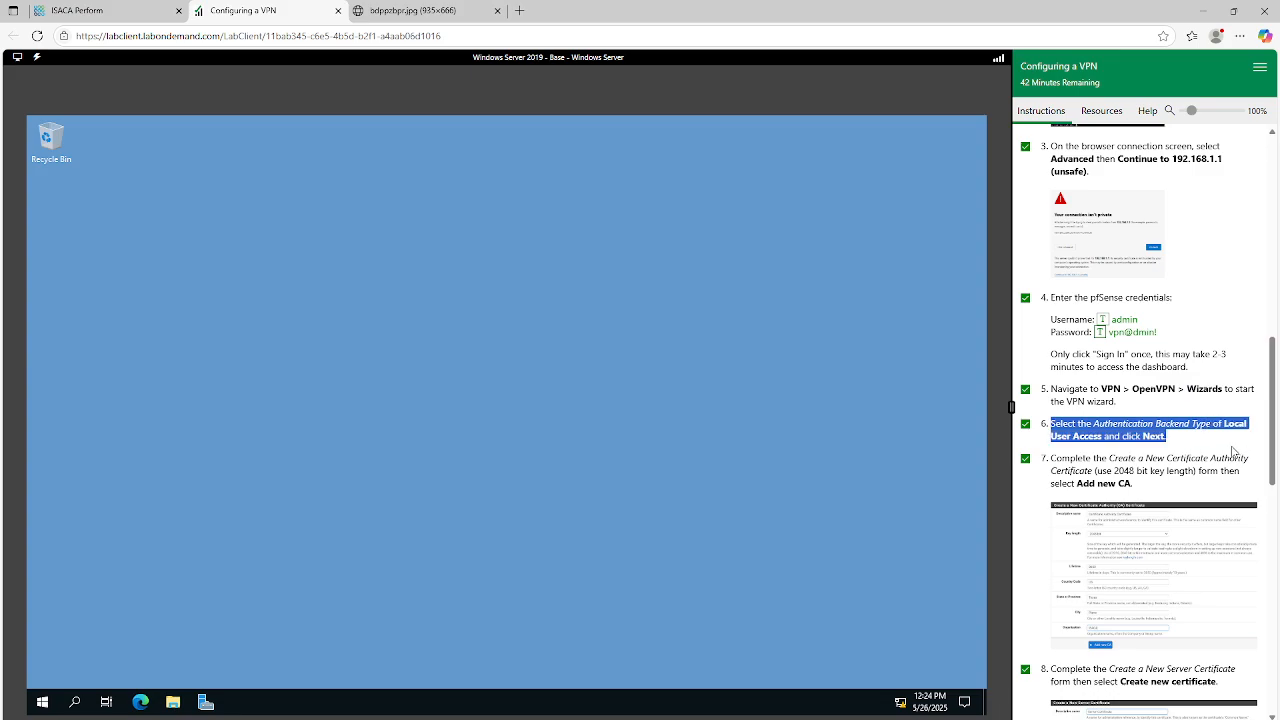
scroll(1160, 440, down, 1)
scroll(1166, 404, down, 4)
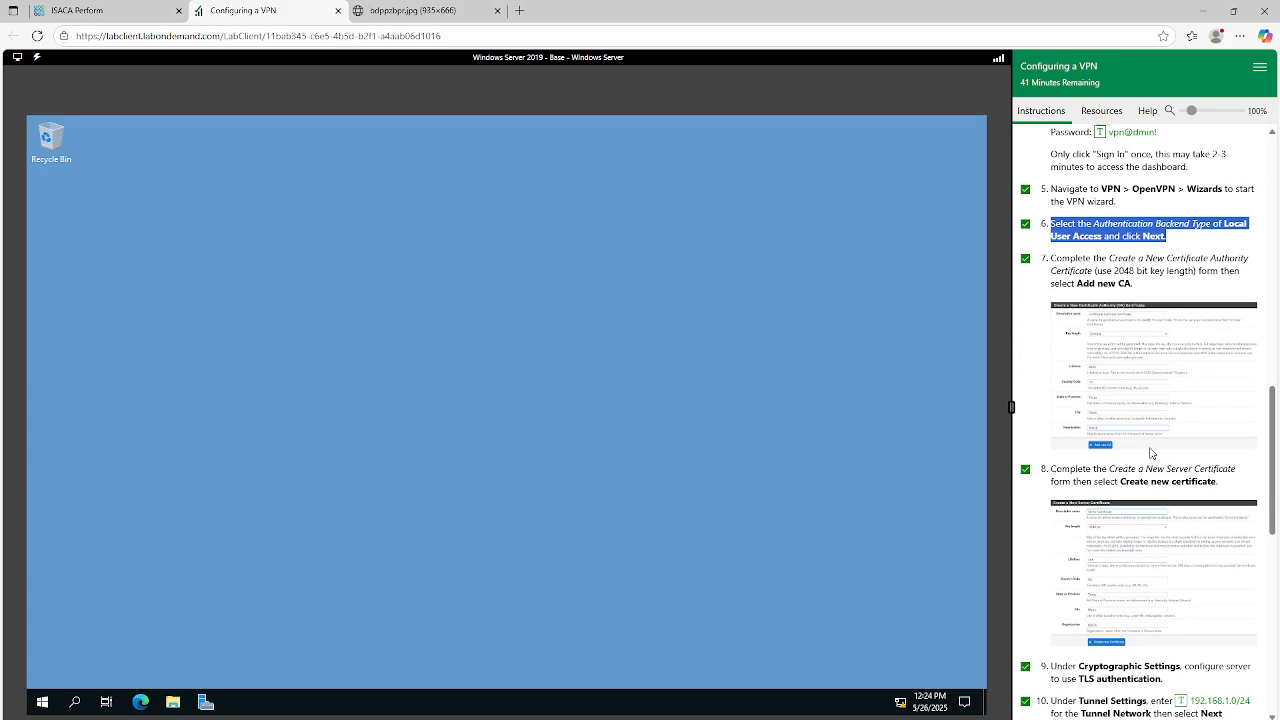
scroll(1140, 336, down, 1)
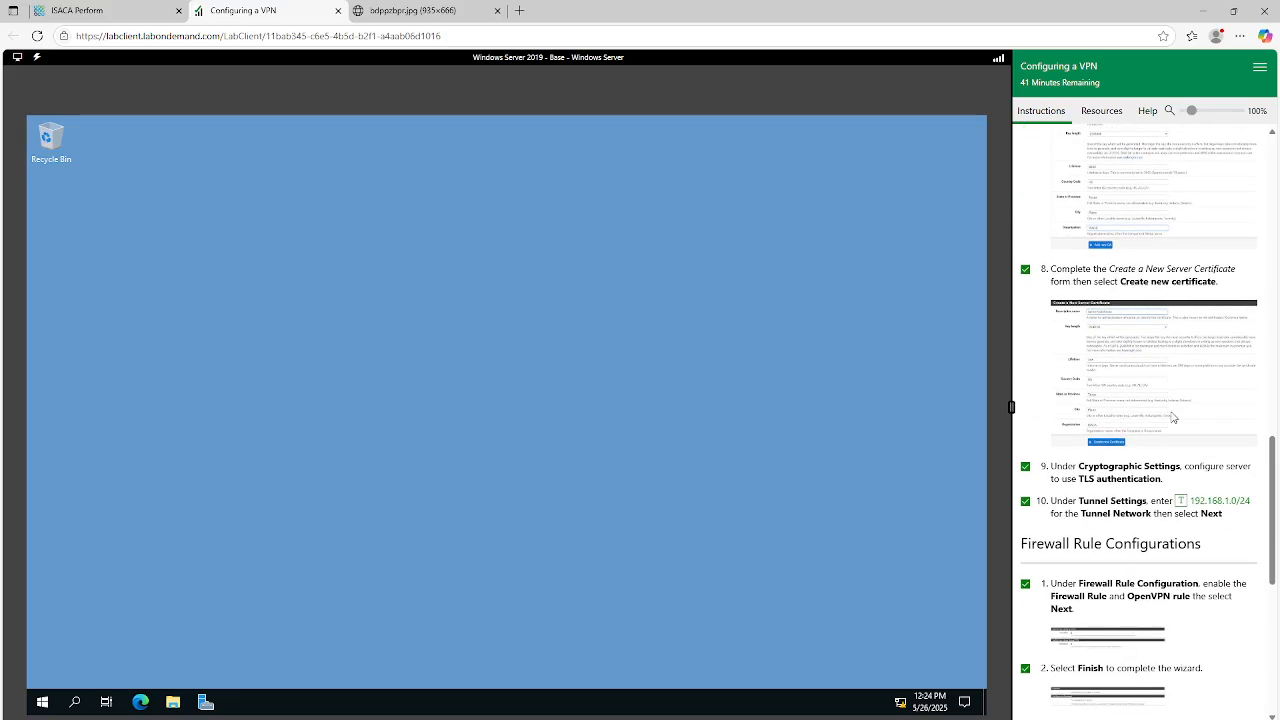
scroll(1068, 402, down, 2)
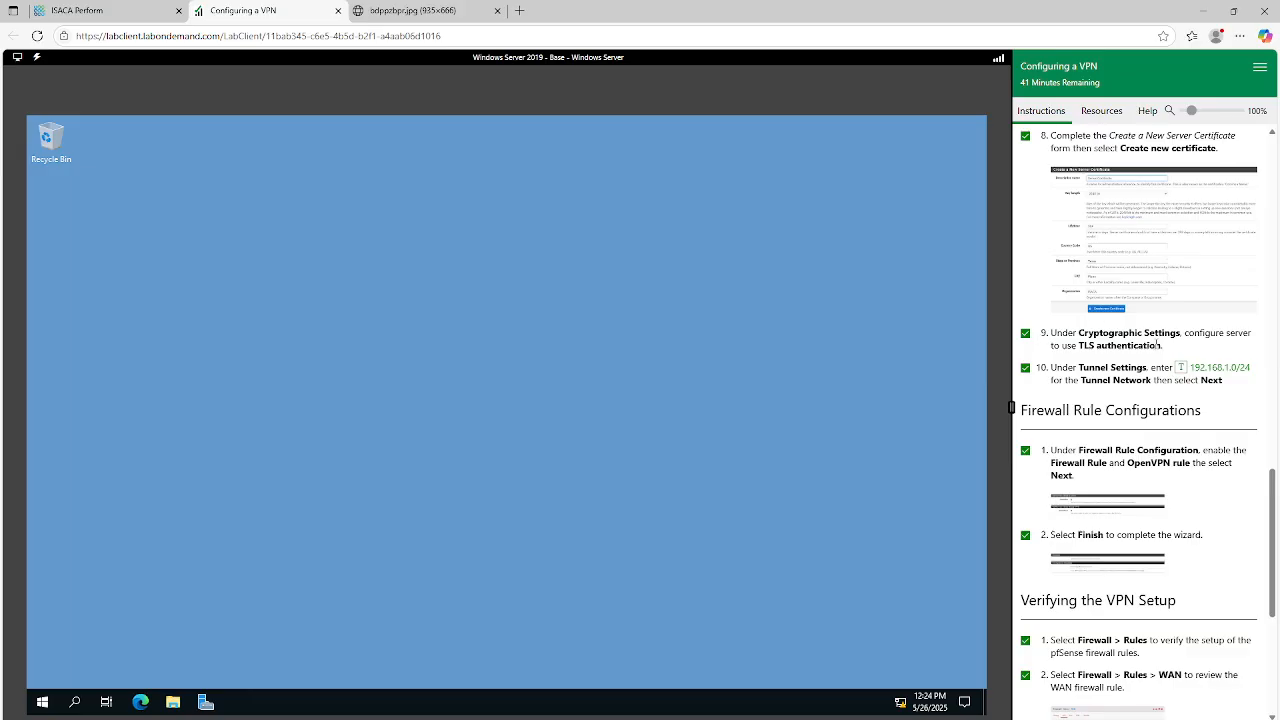
scroll(1124, 418, down, 3)
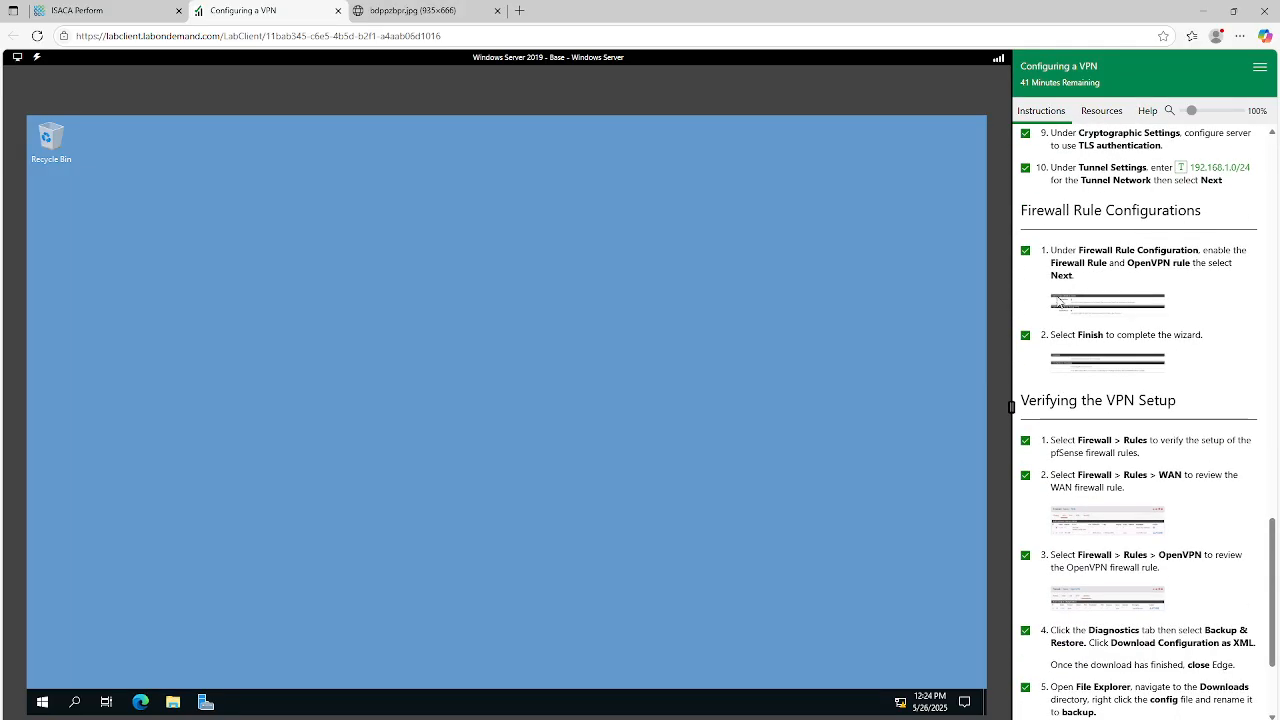
scroll(1099, 445, down, 1)
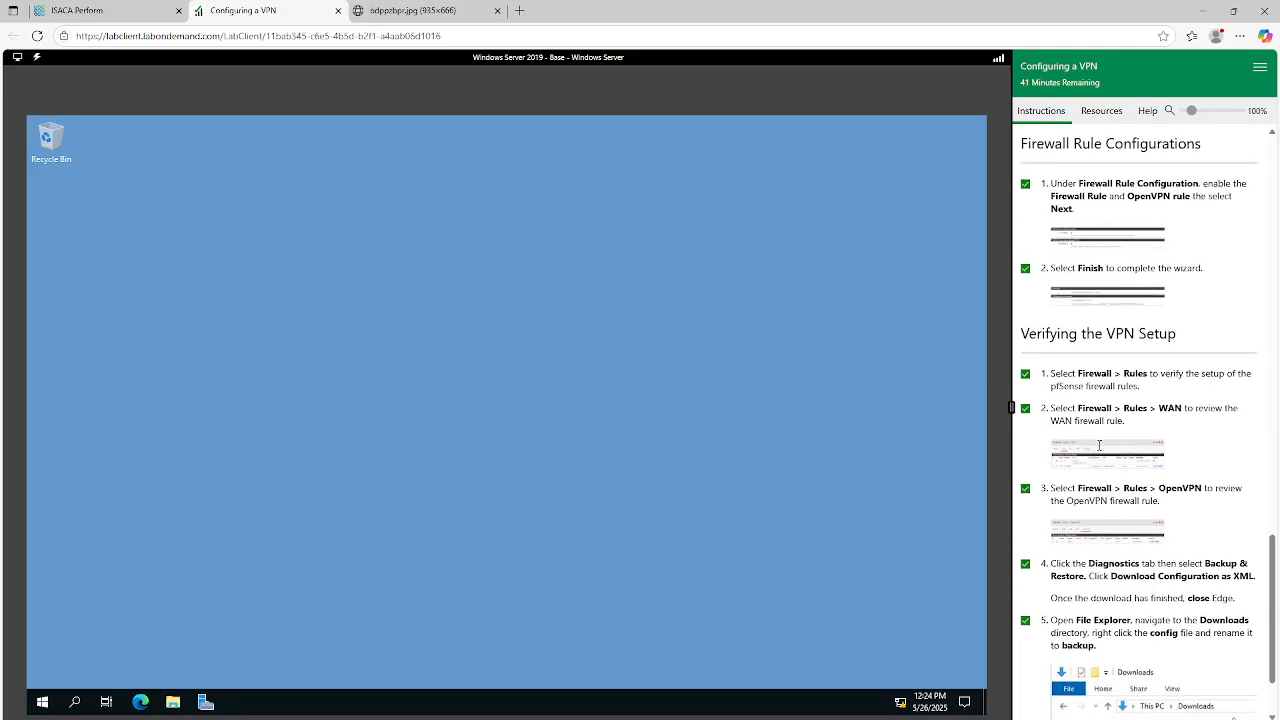
scroll(1118, 486, down, 2)
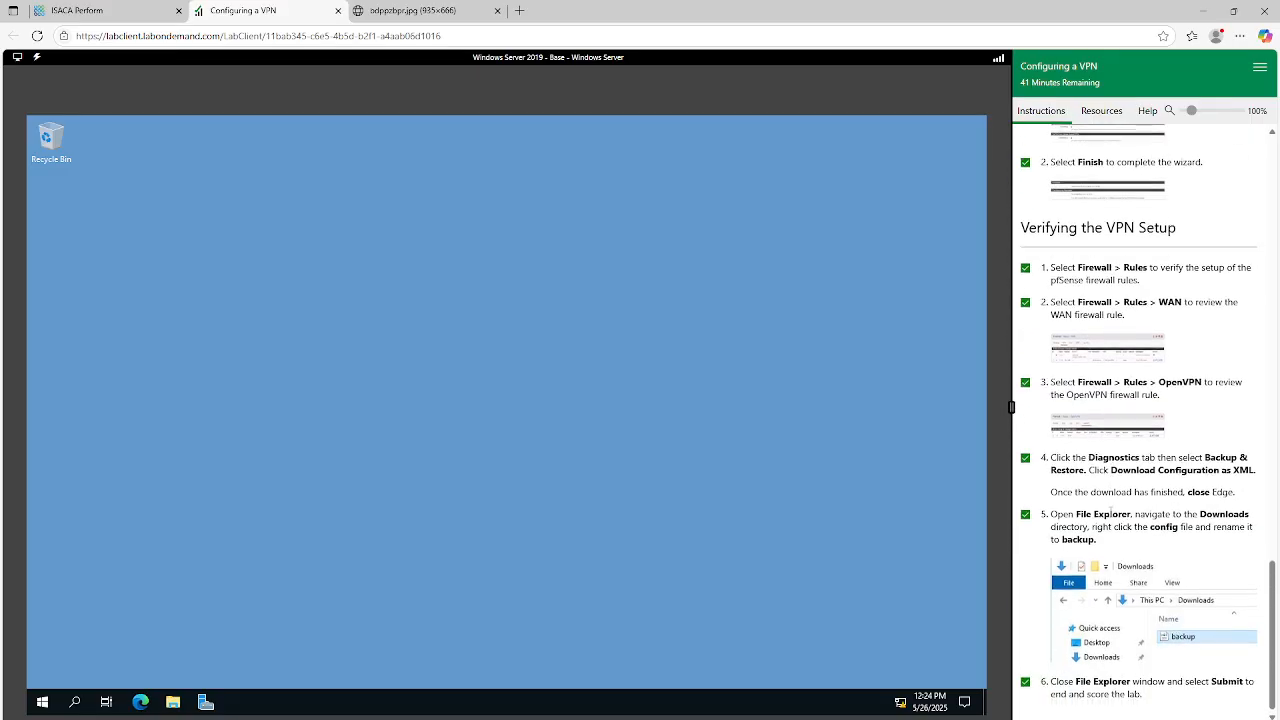